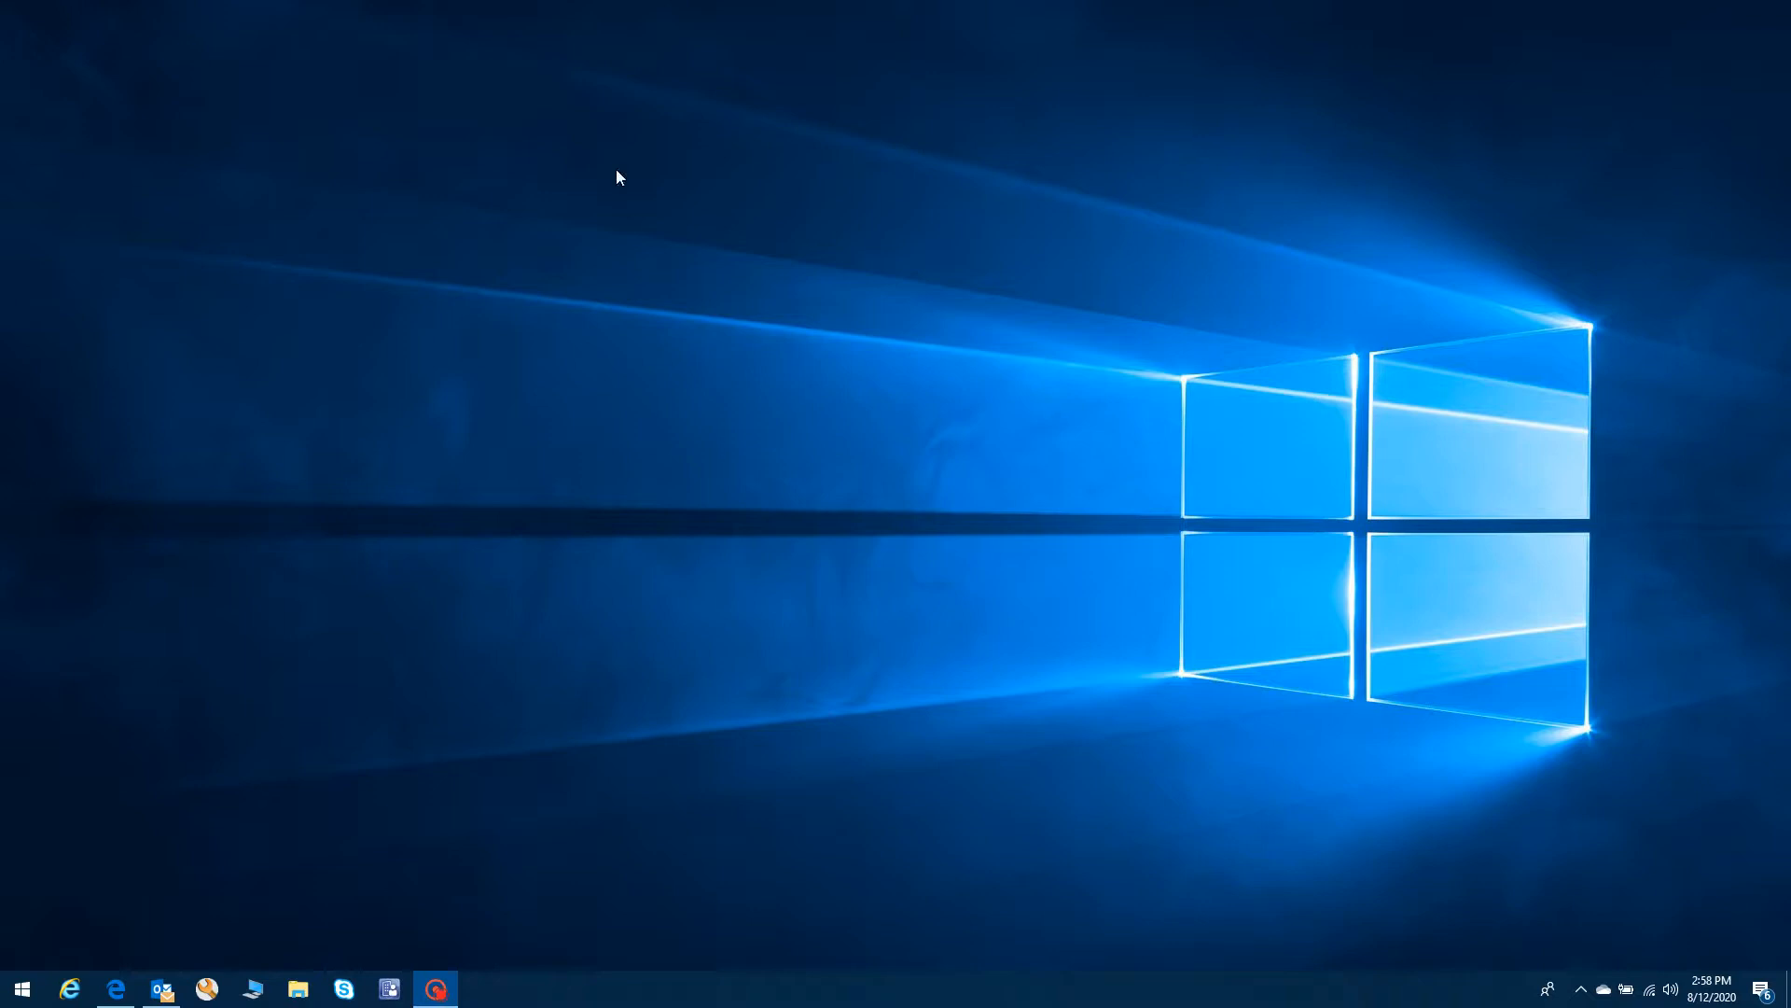
- Launch FactoryTalk View Studio from the F section of the Start menu app list
click(22, 988)
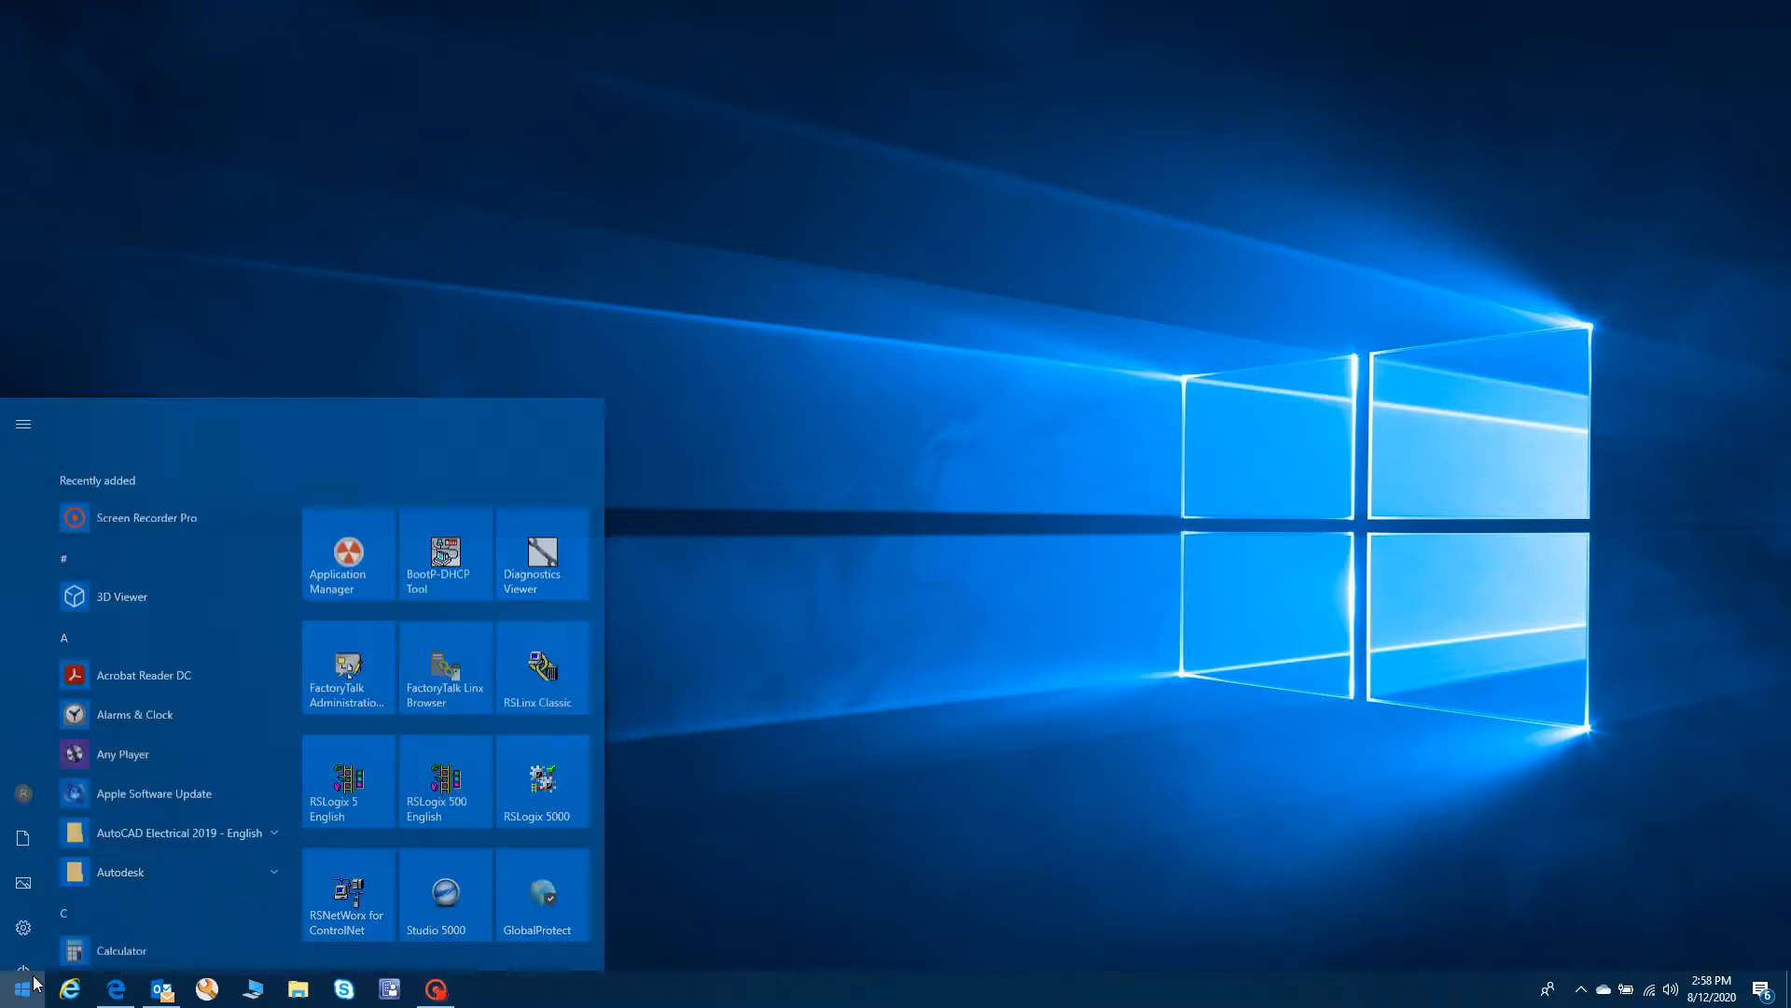
scroll(136, 763, down, 5)
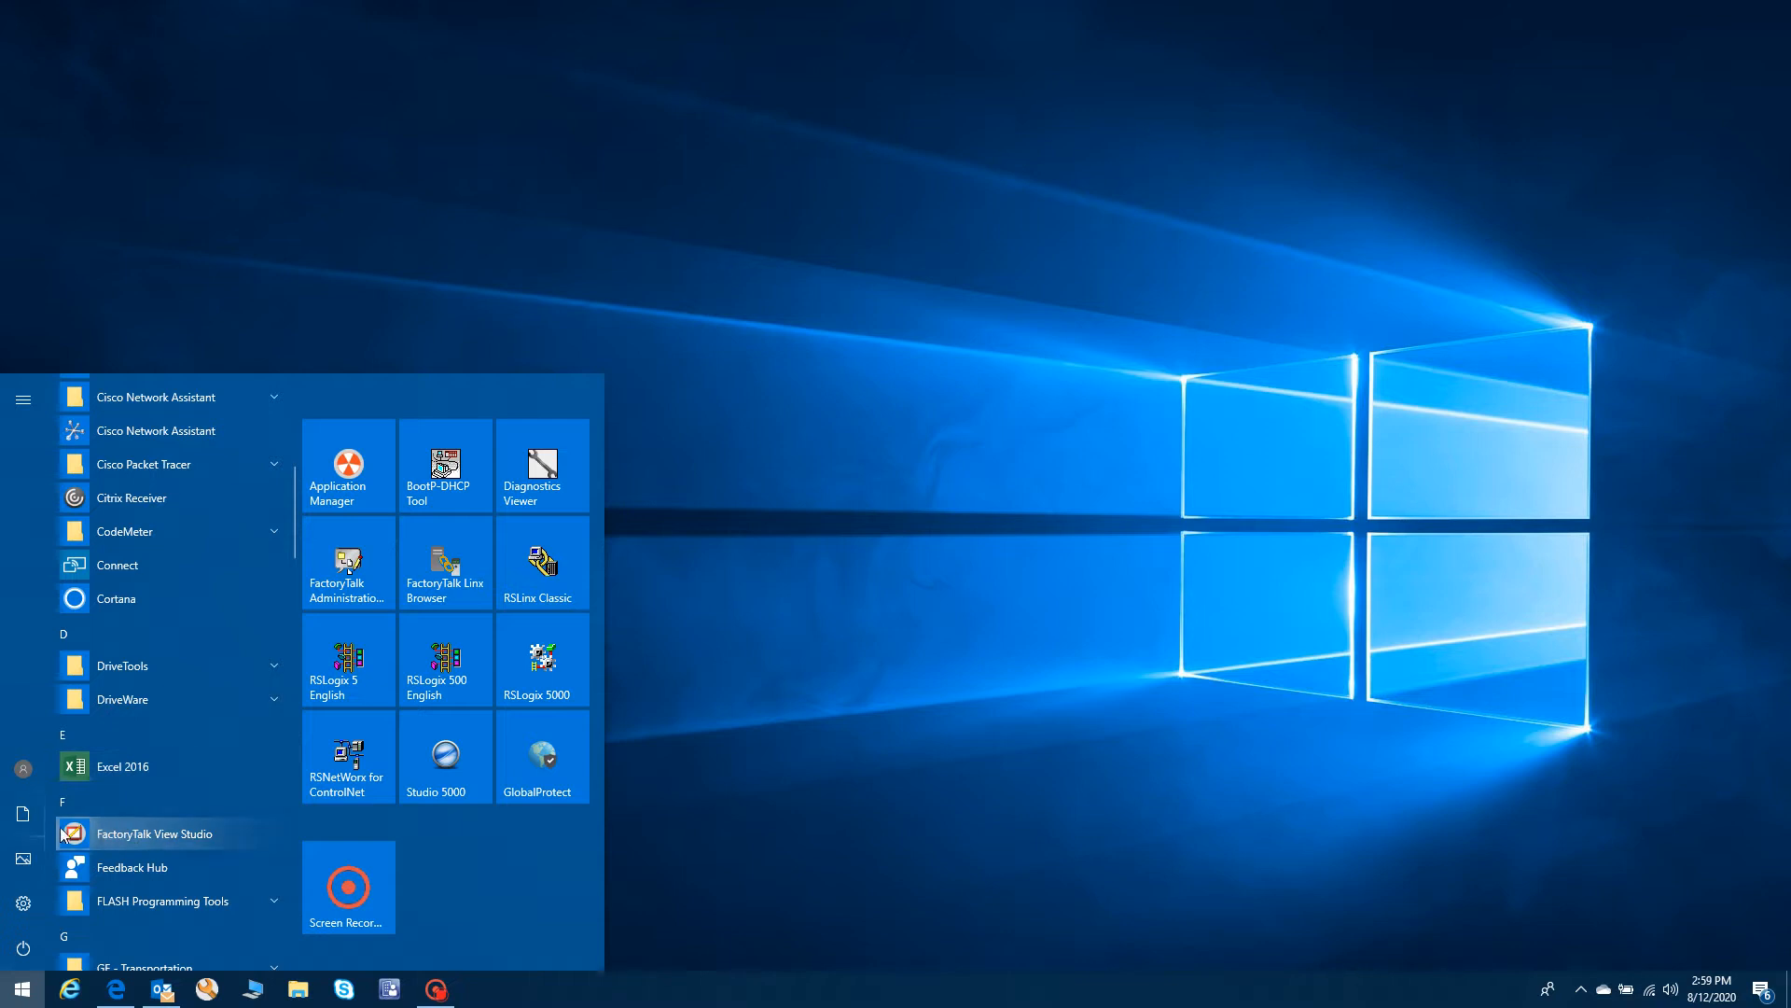
click(174, 837)
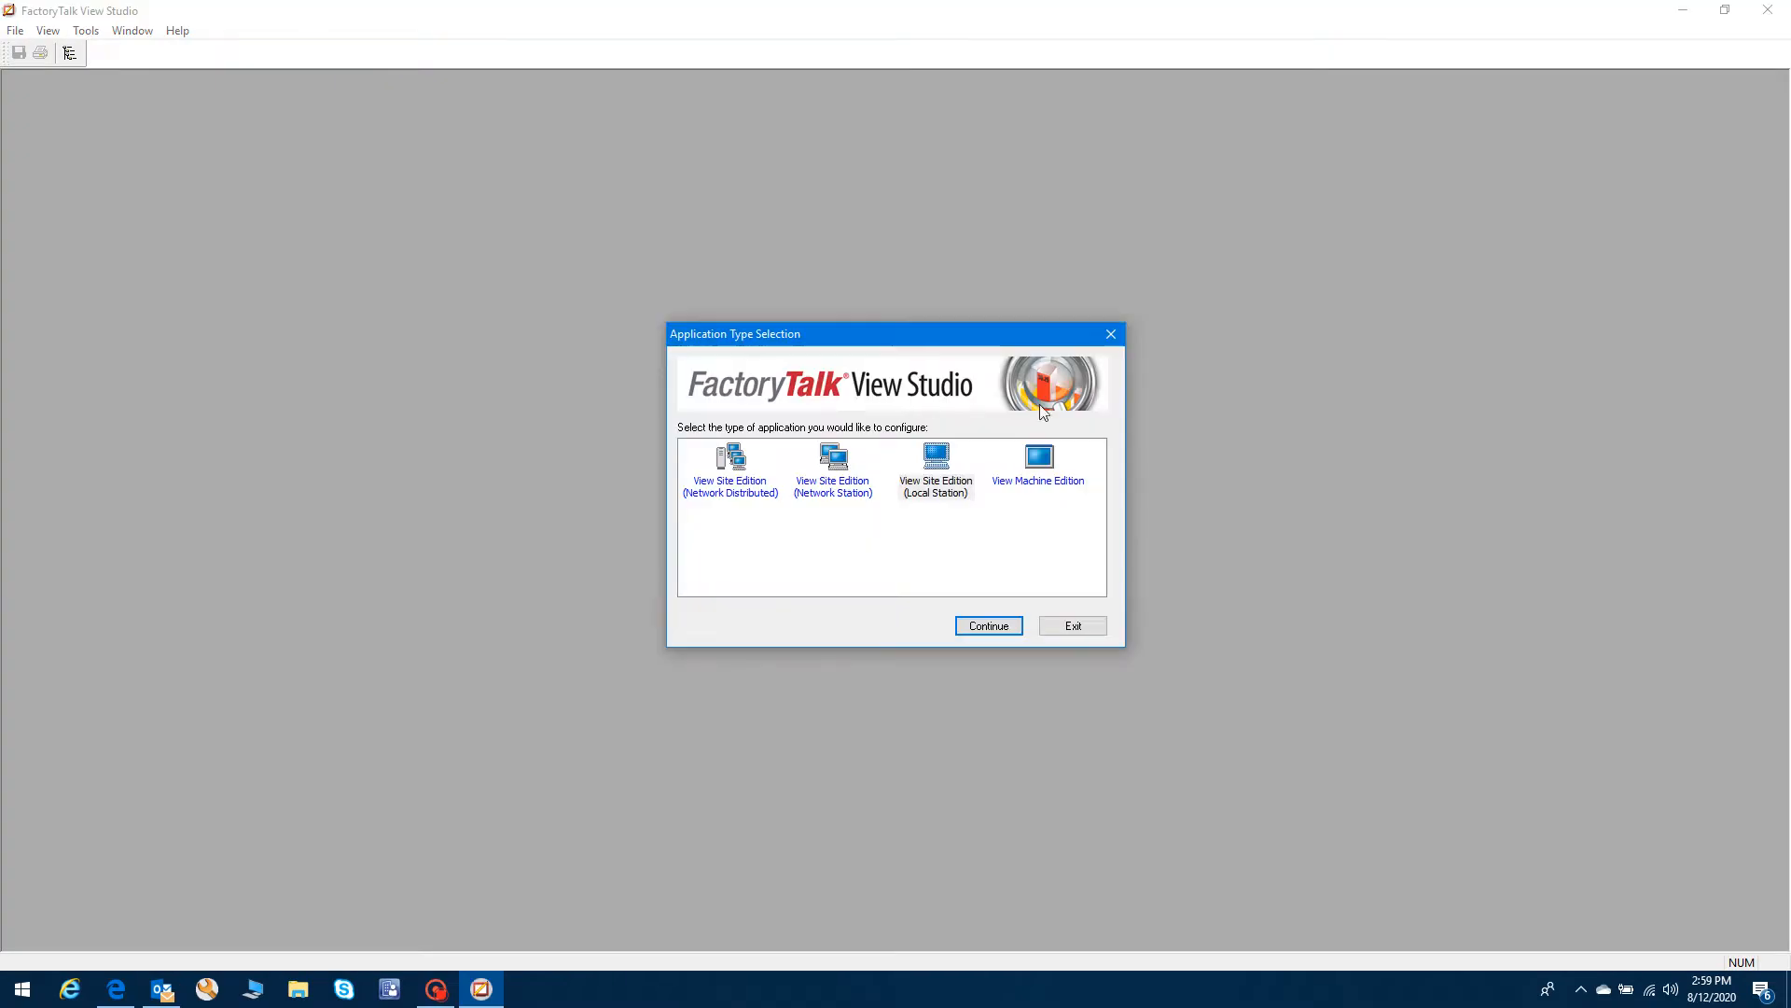
- Choose View Site Edition (Local Station) as the application type and continue
click(937, 475)
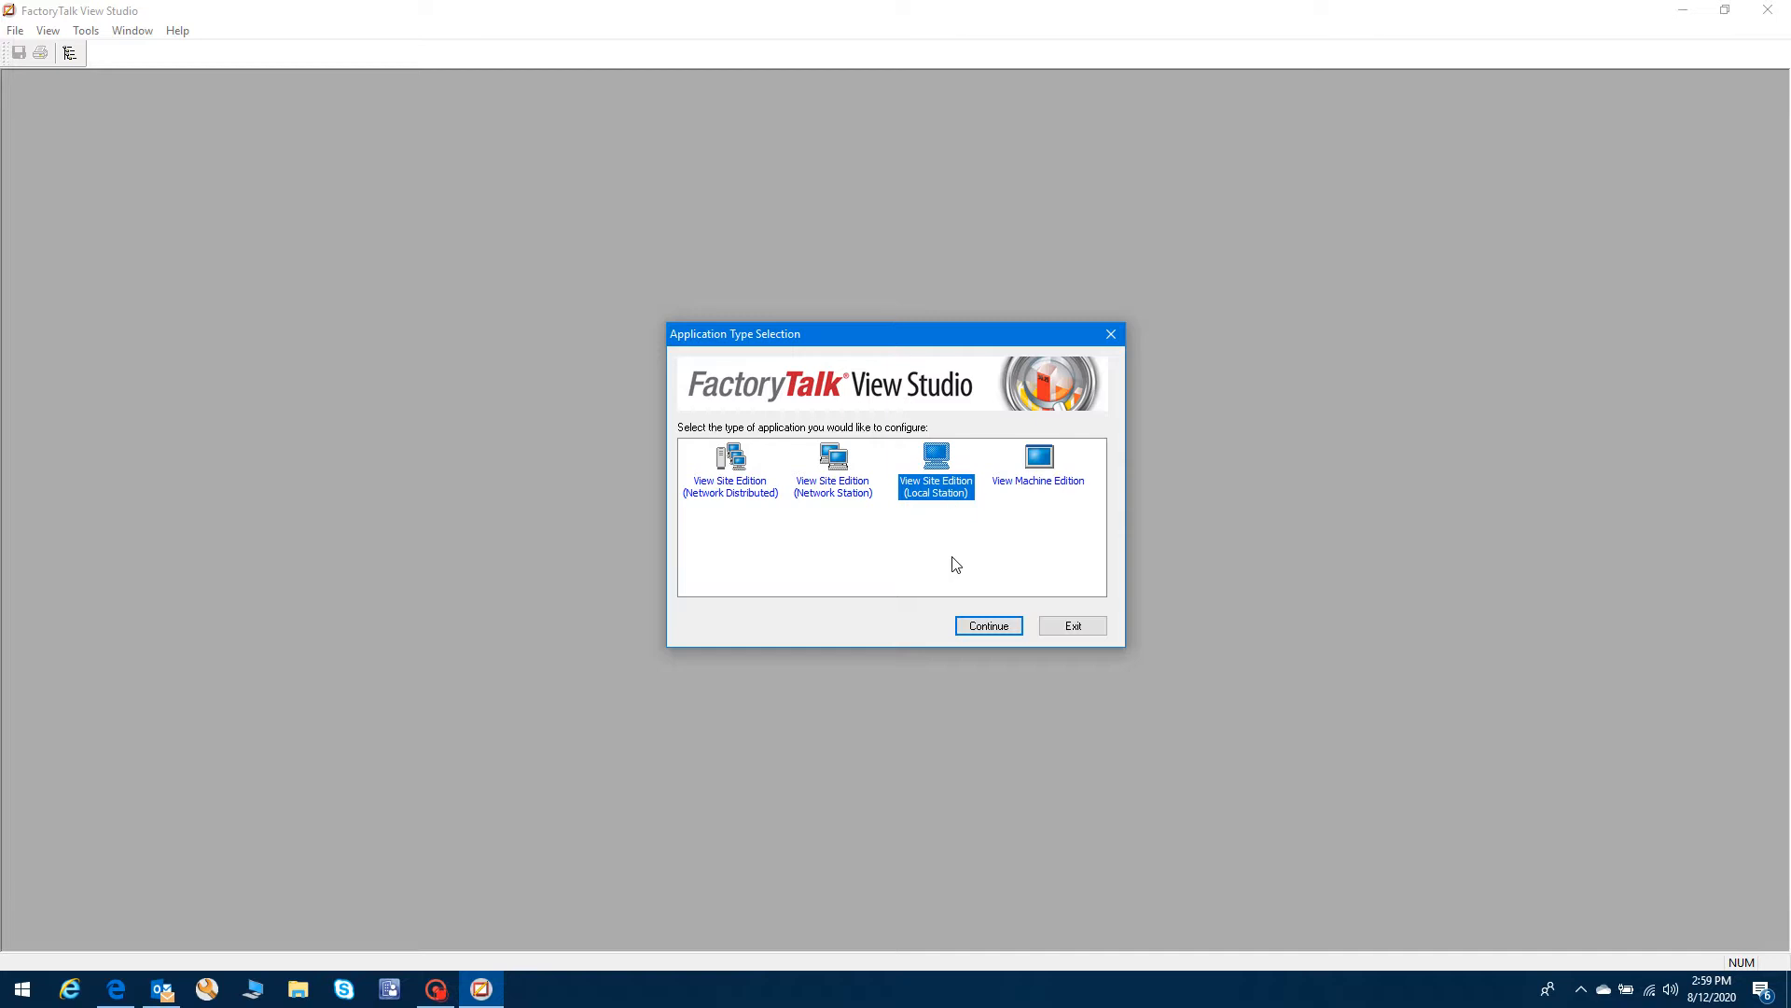
click(989, 625)
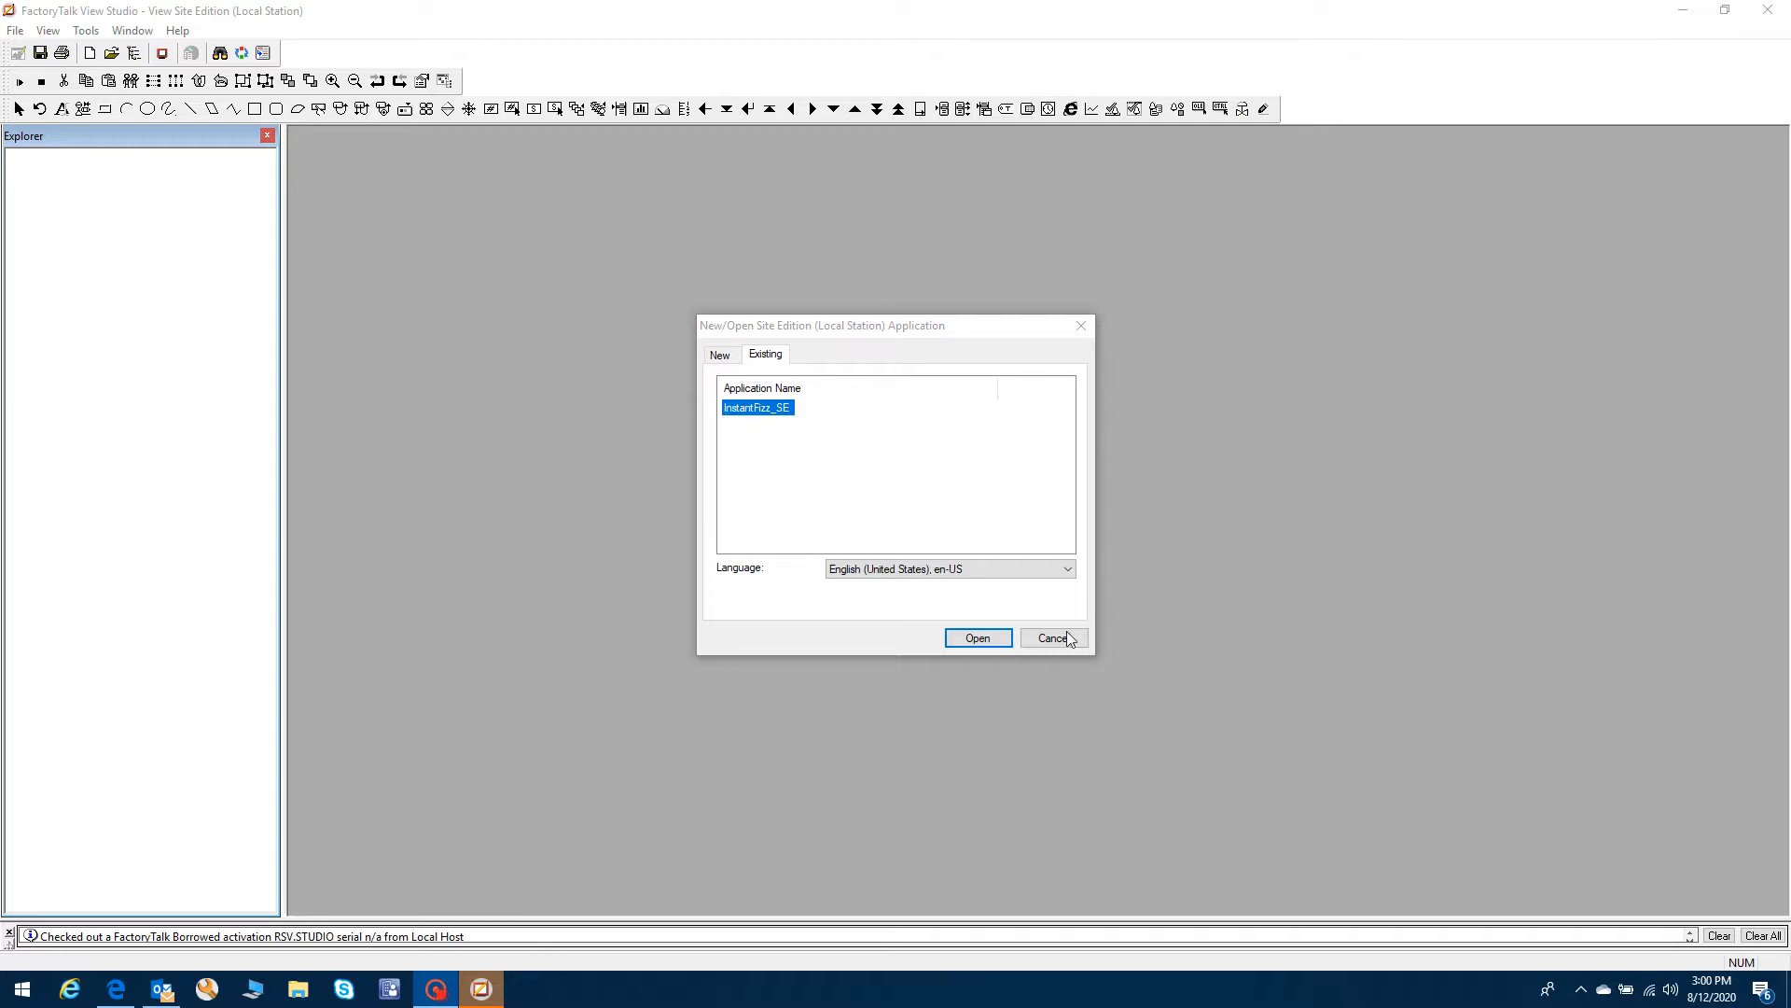
- Create a new Site Edition application named 'Training'
click(725, 360)
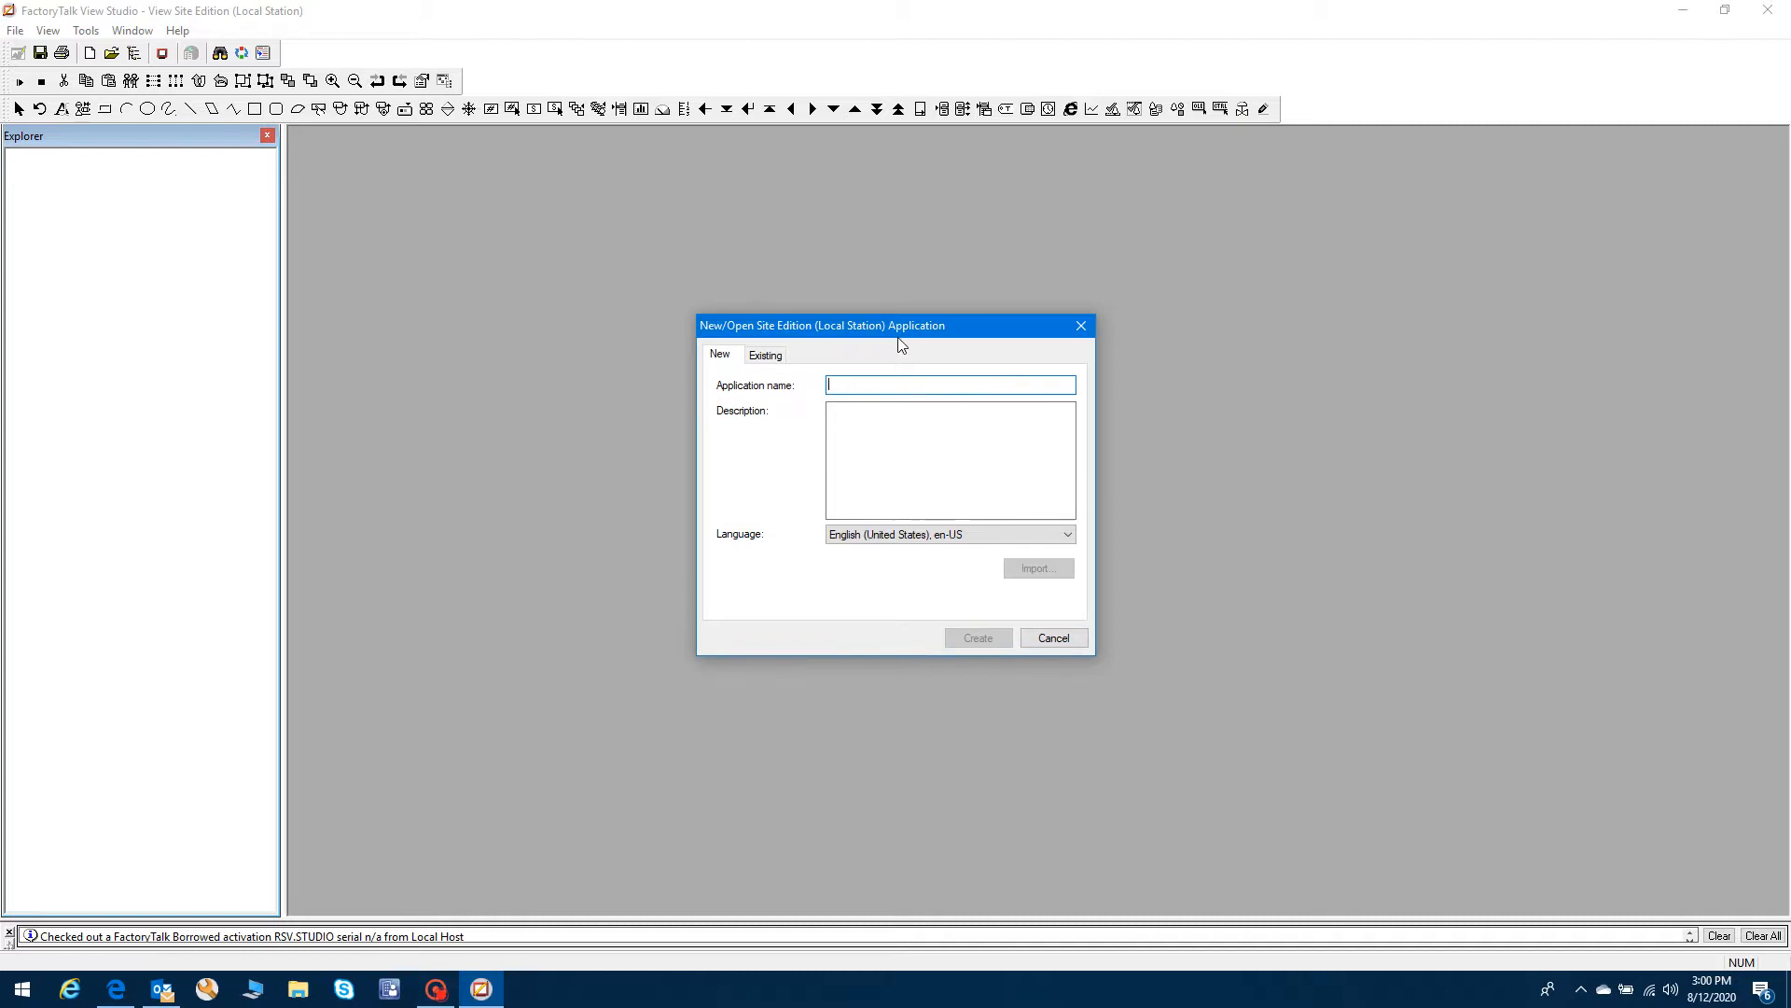
drag(852, 332, 791, 307)
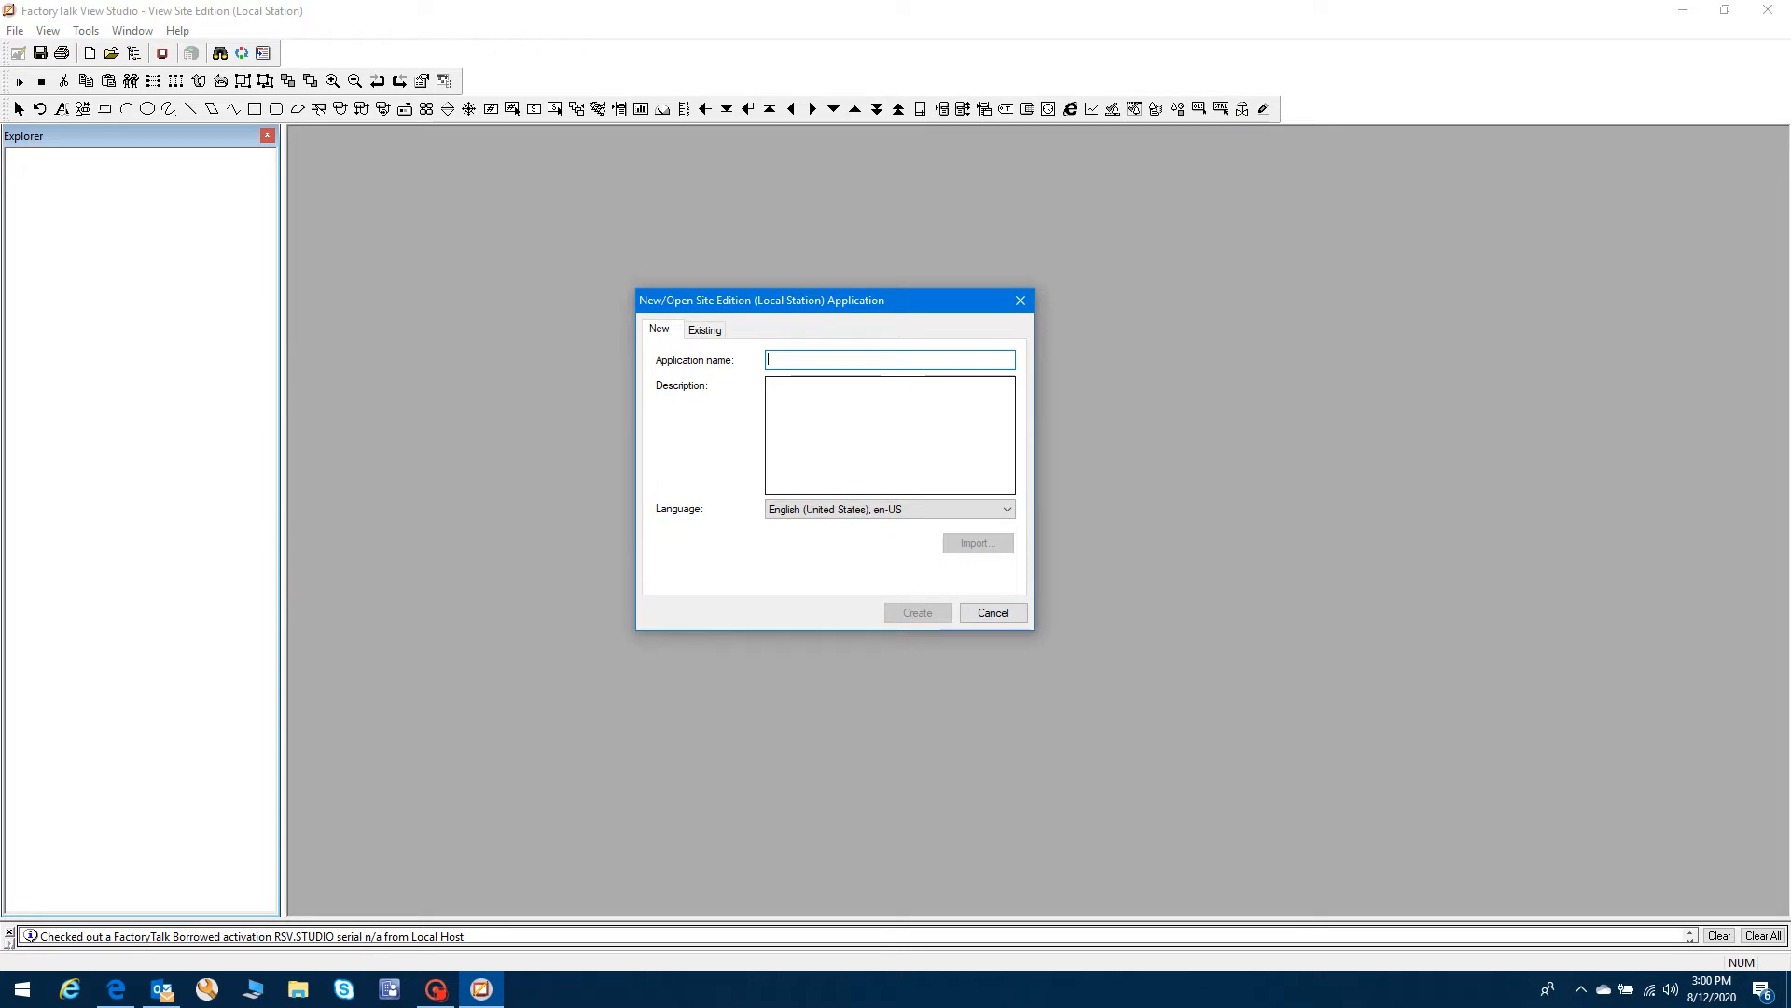
text(Trainin)
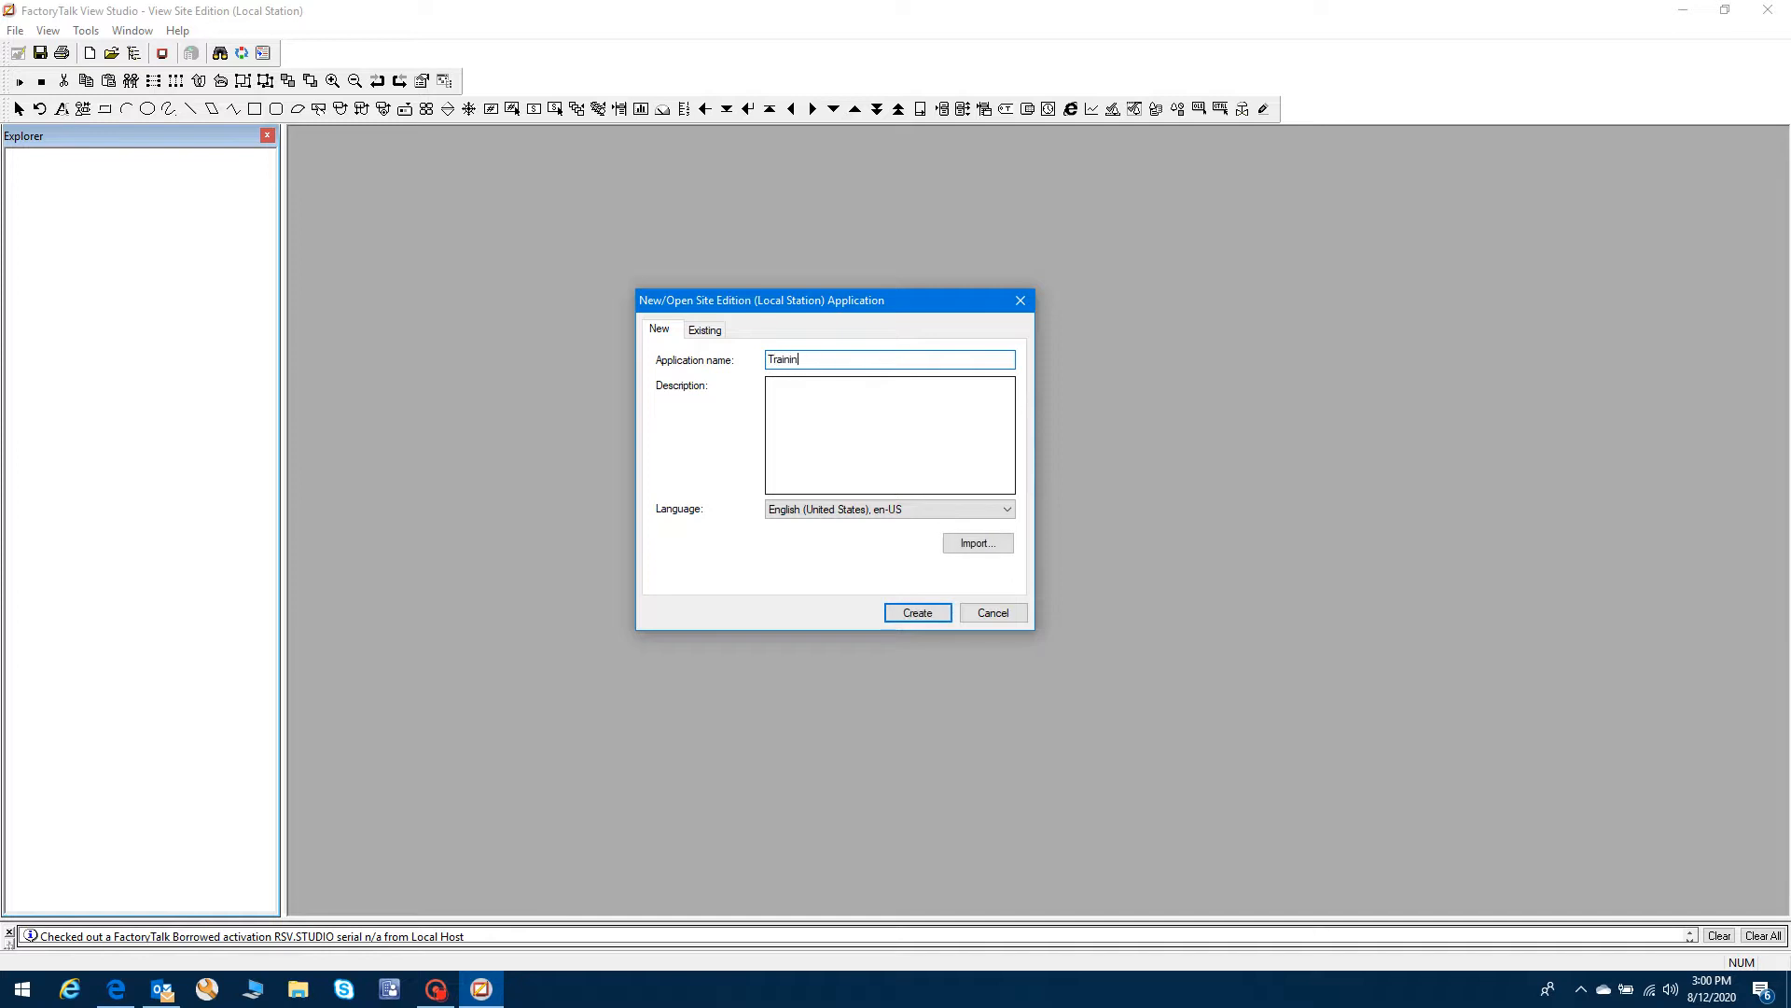
text(g)
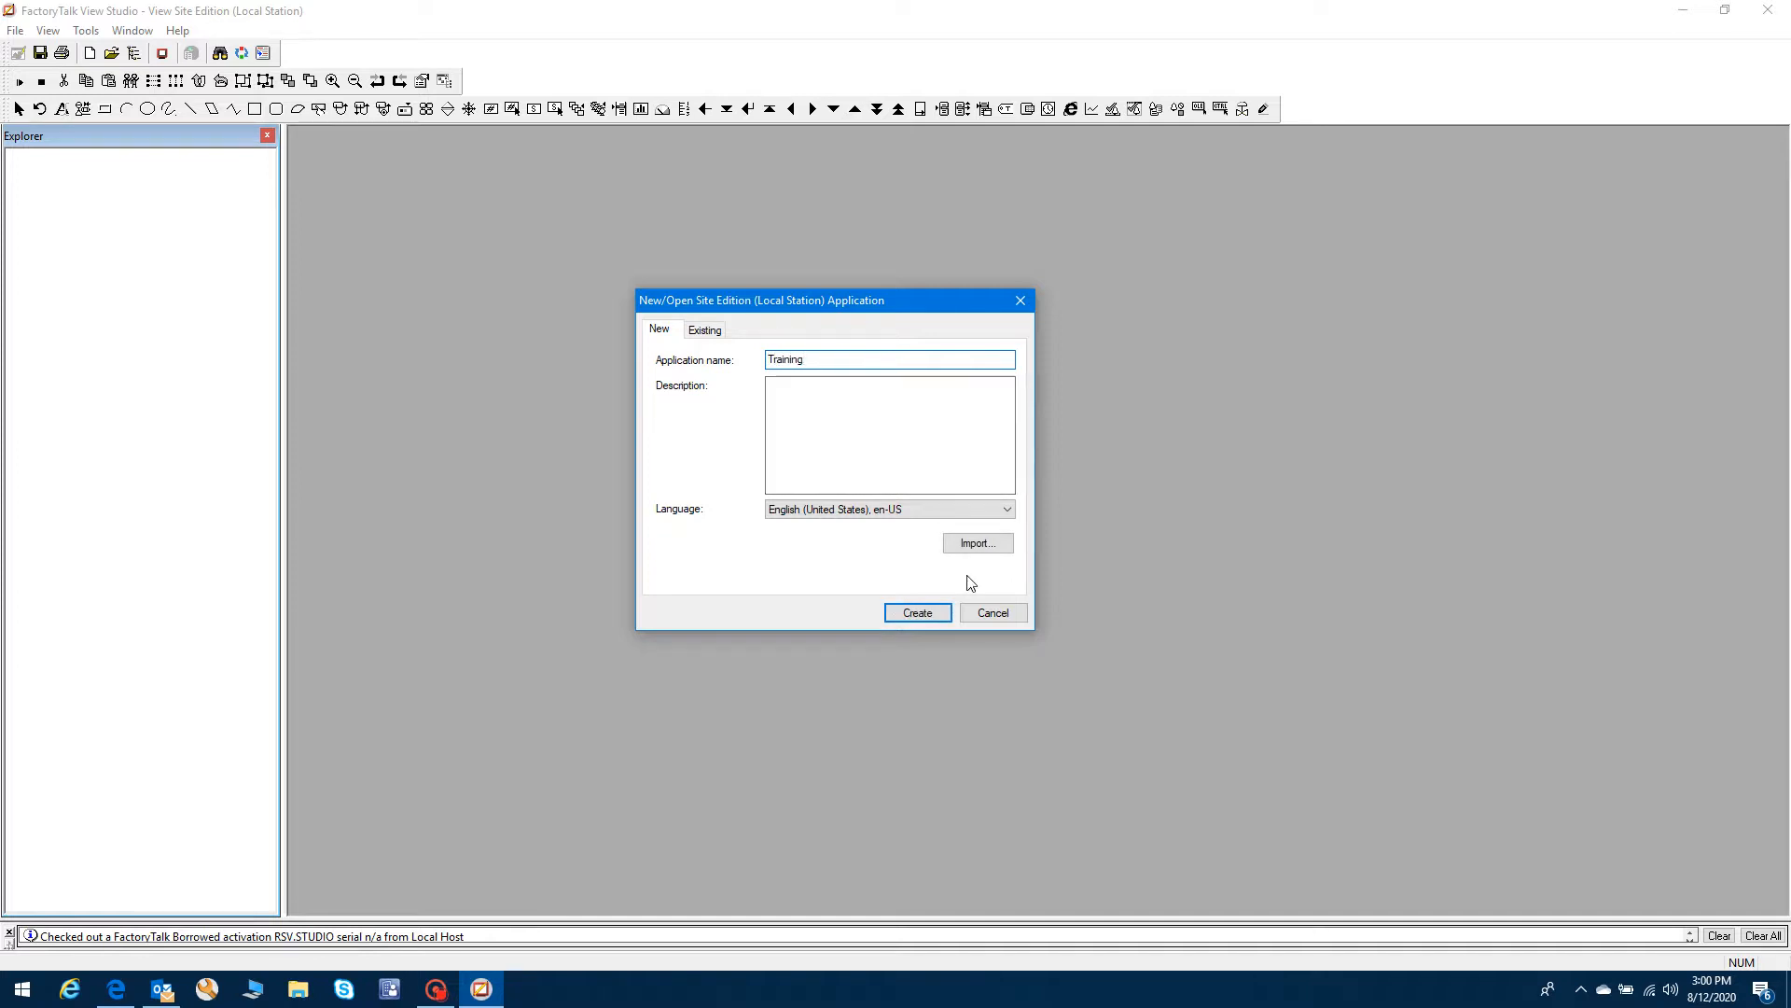
click(934, 620)
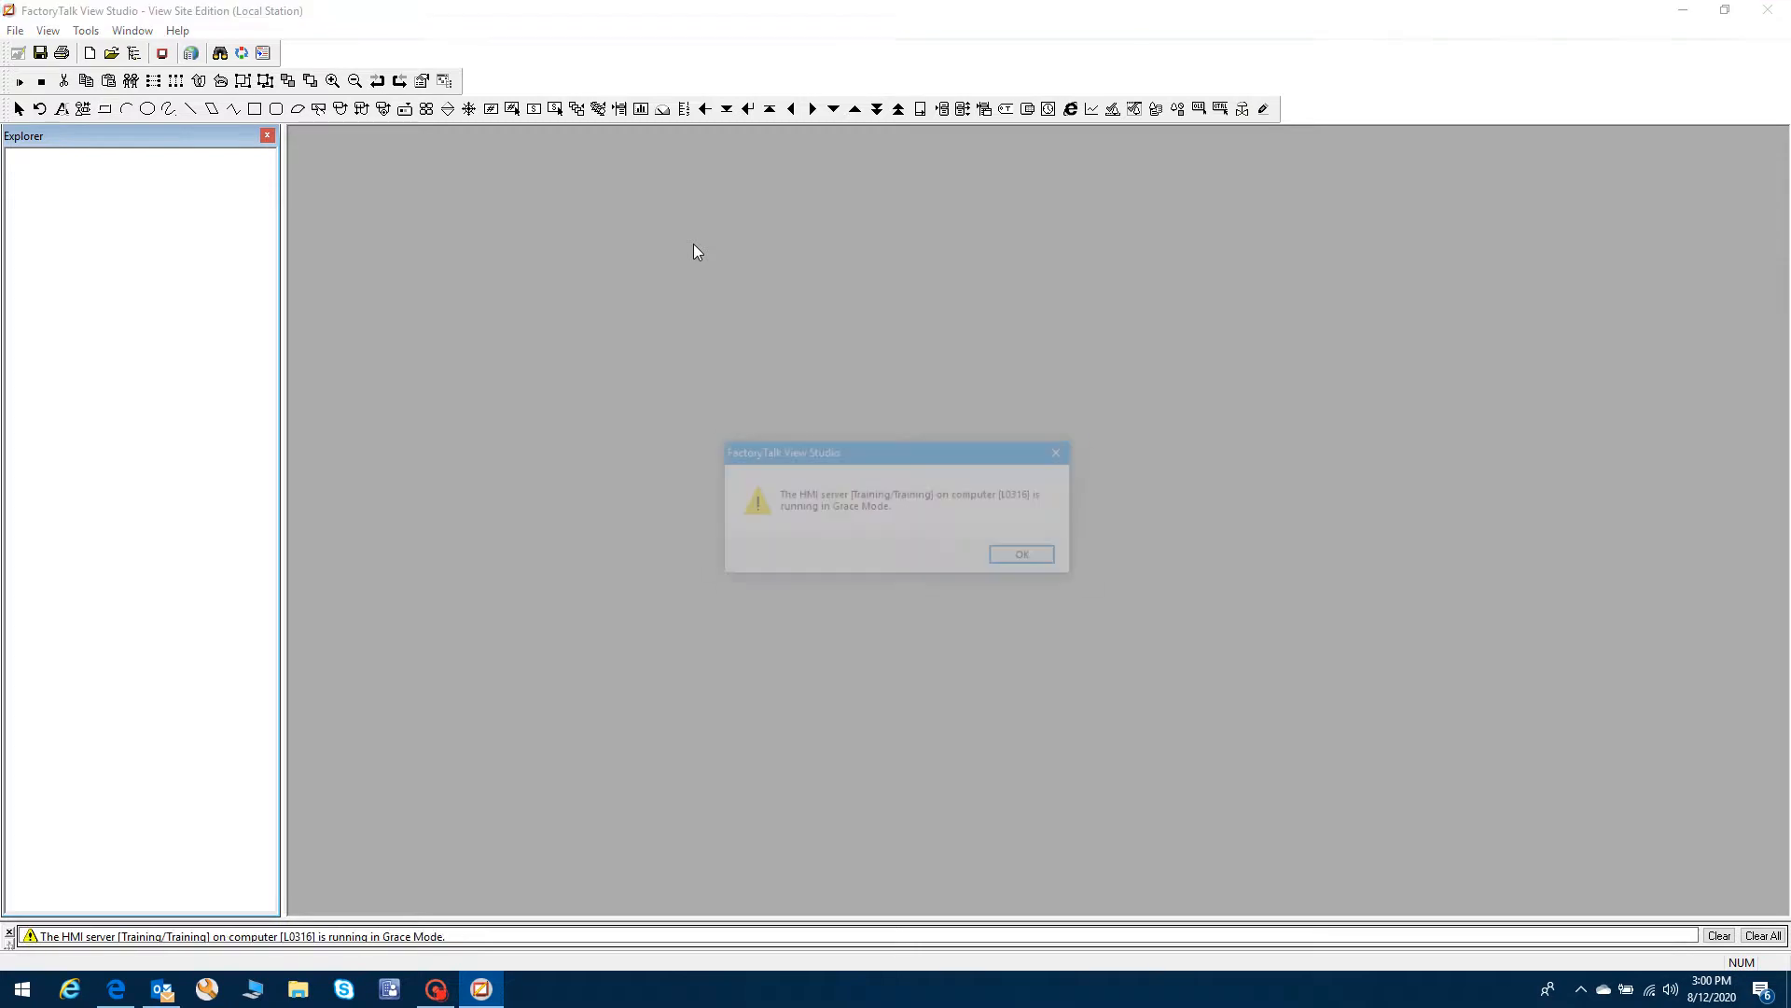
- Dismiss both Grace Mode warnings so the Training application loads
click(1030, 560)
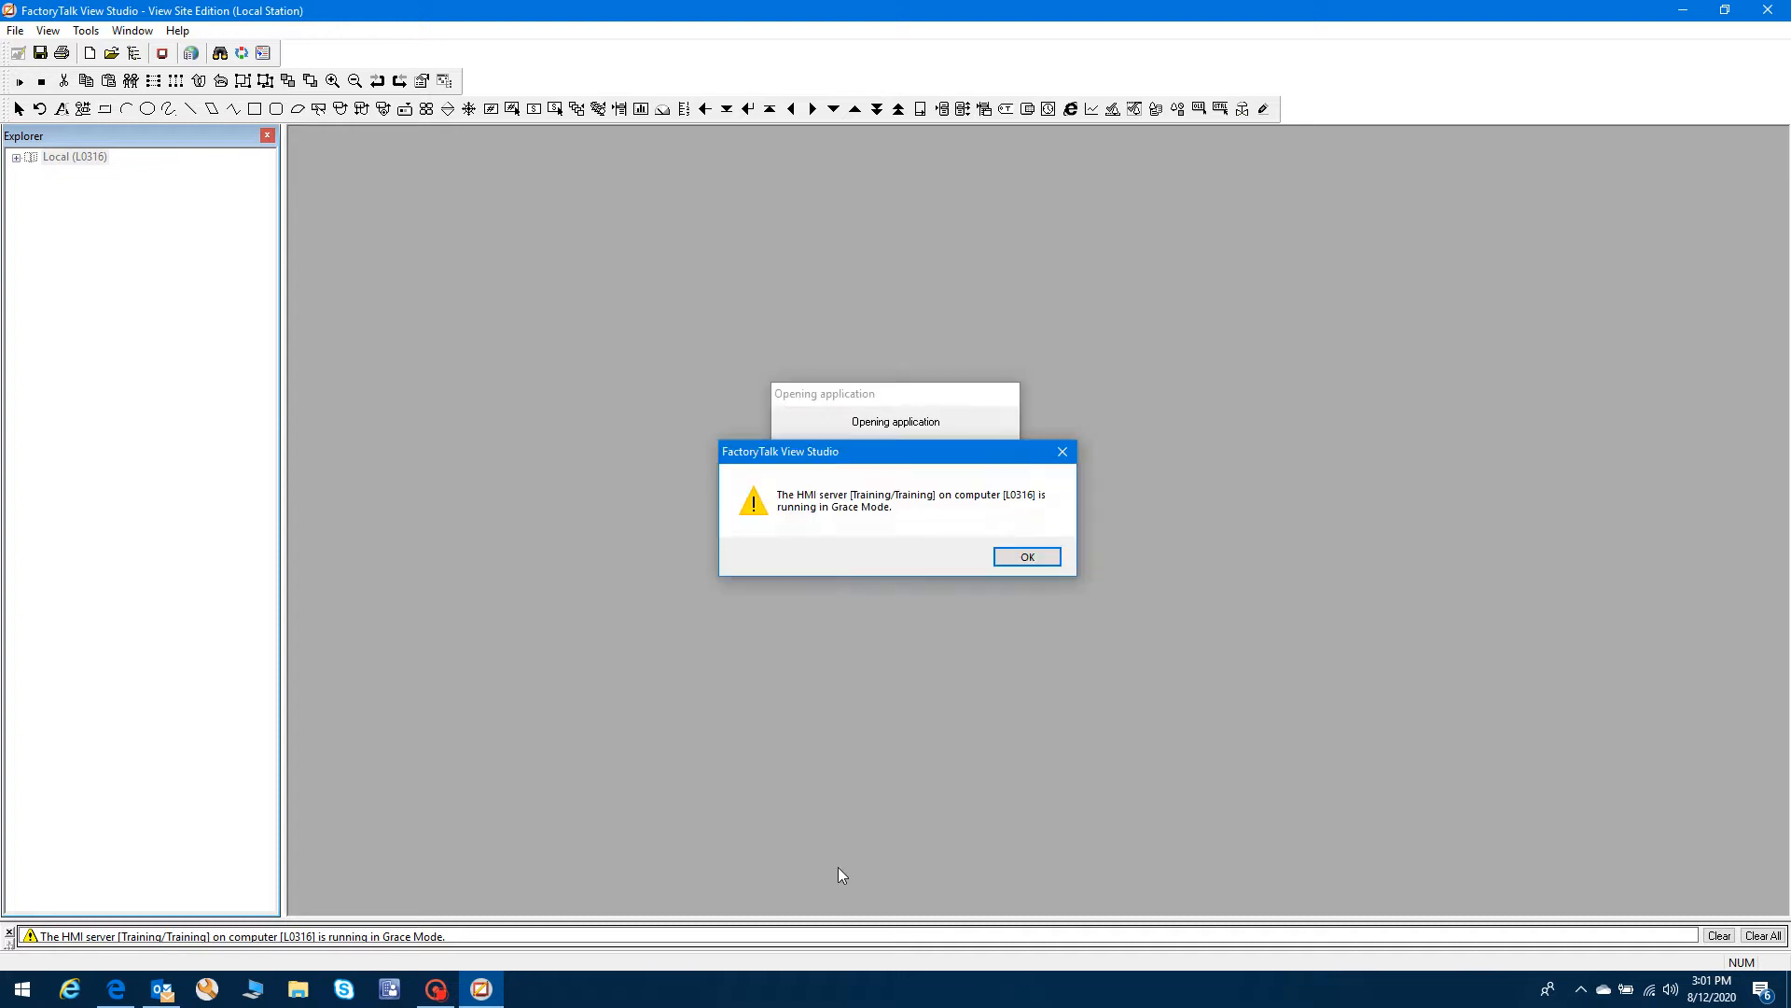
click(1032, 557)
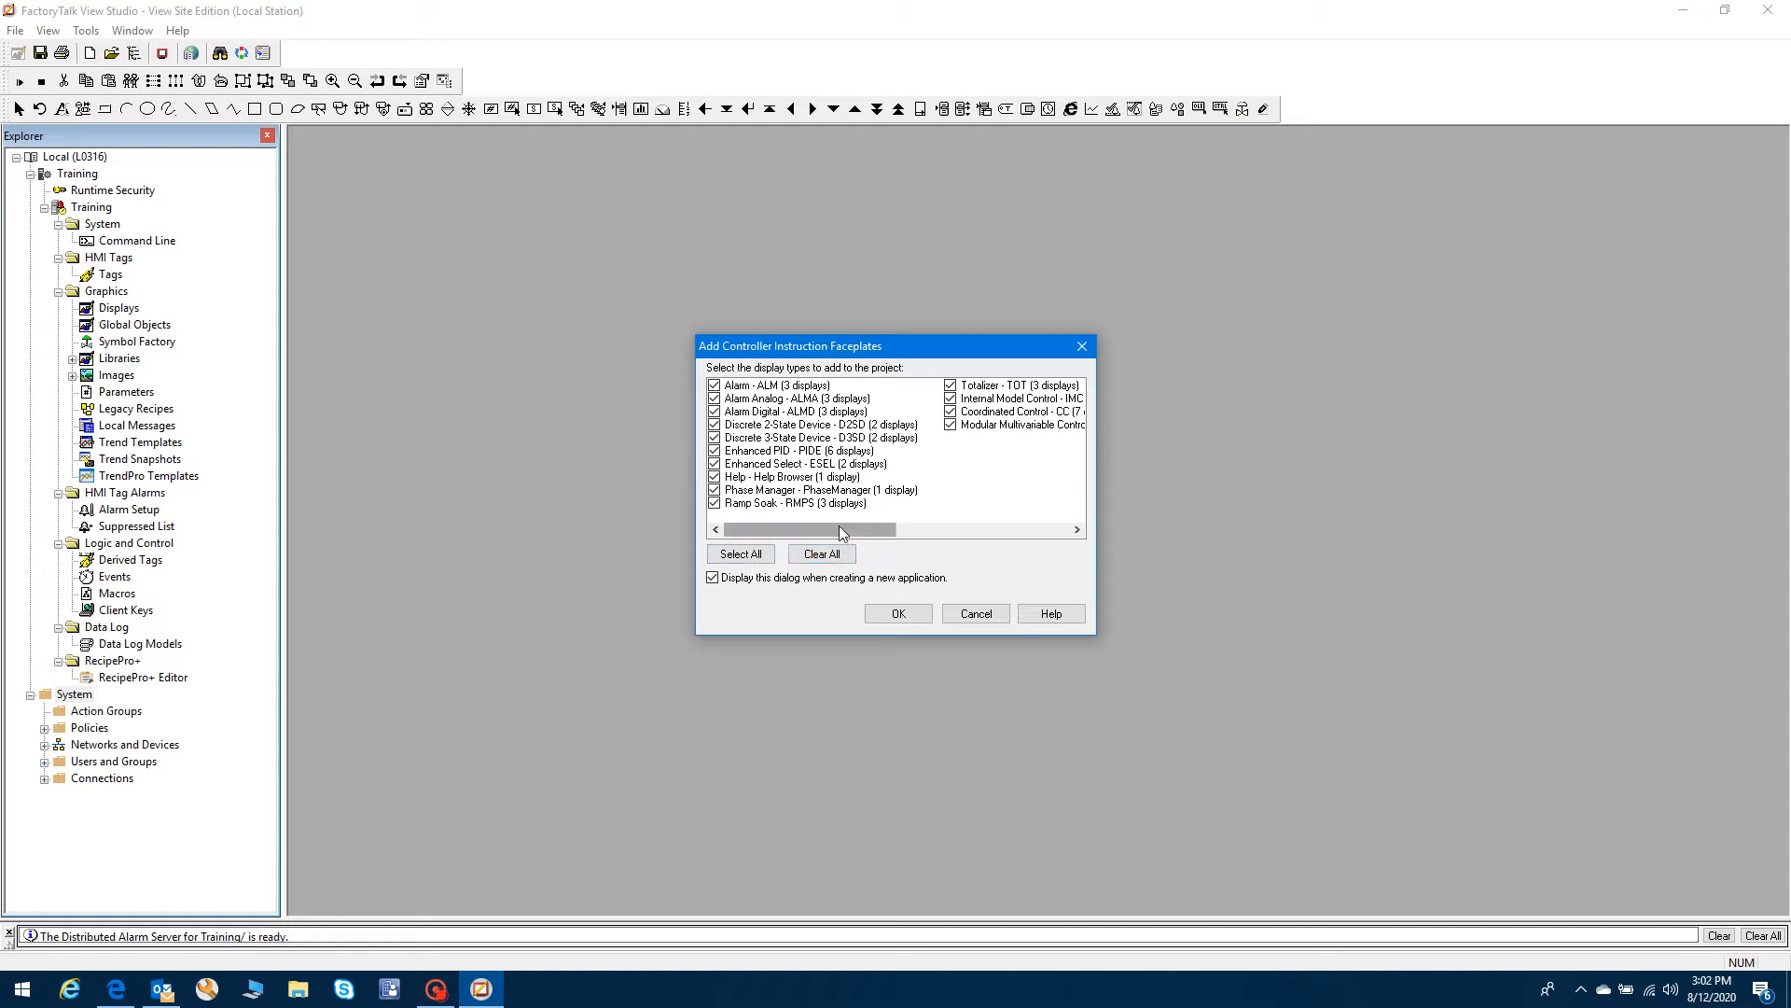
- Clear all controller instruction faceplate types and confirm adding none
drag(838, 524, 798, 527)
click(821, 553)
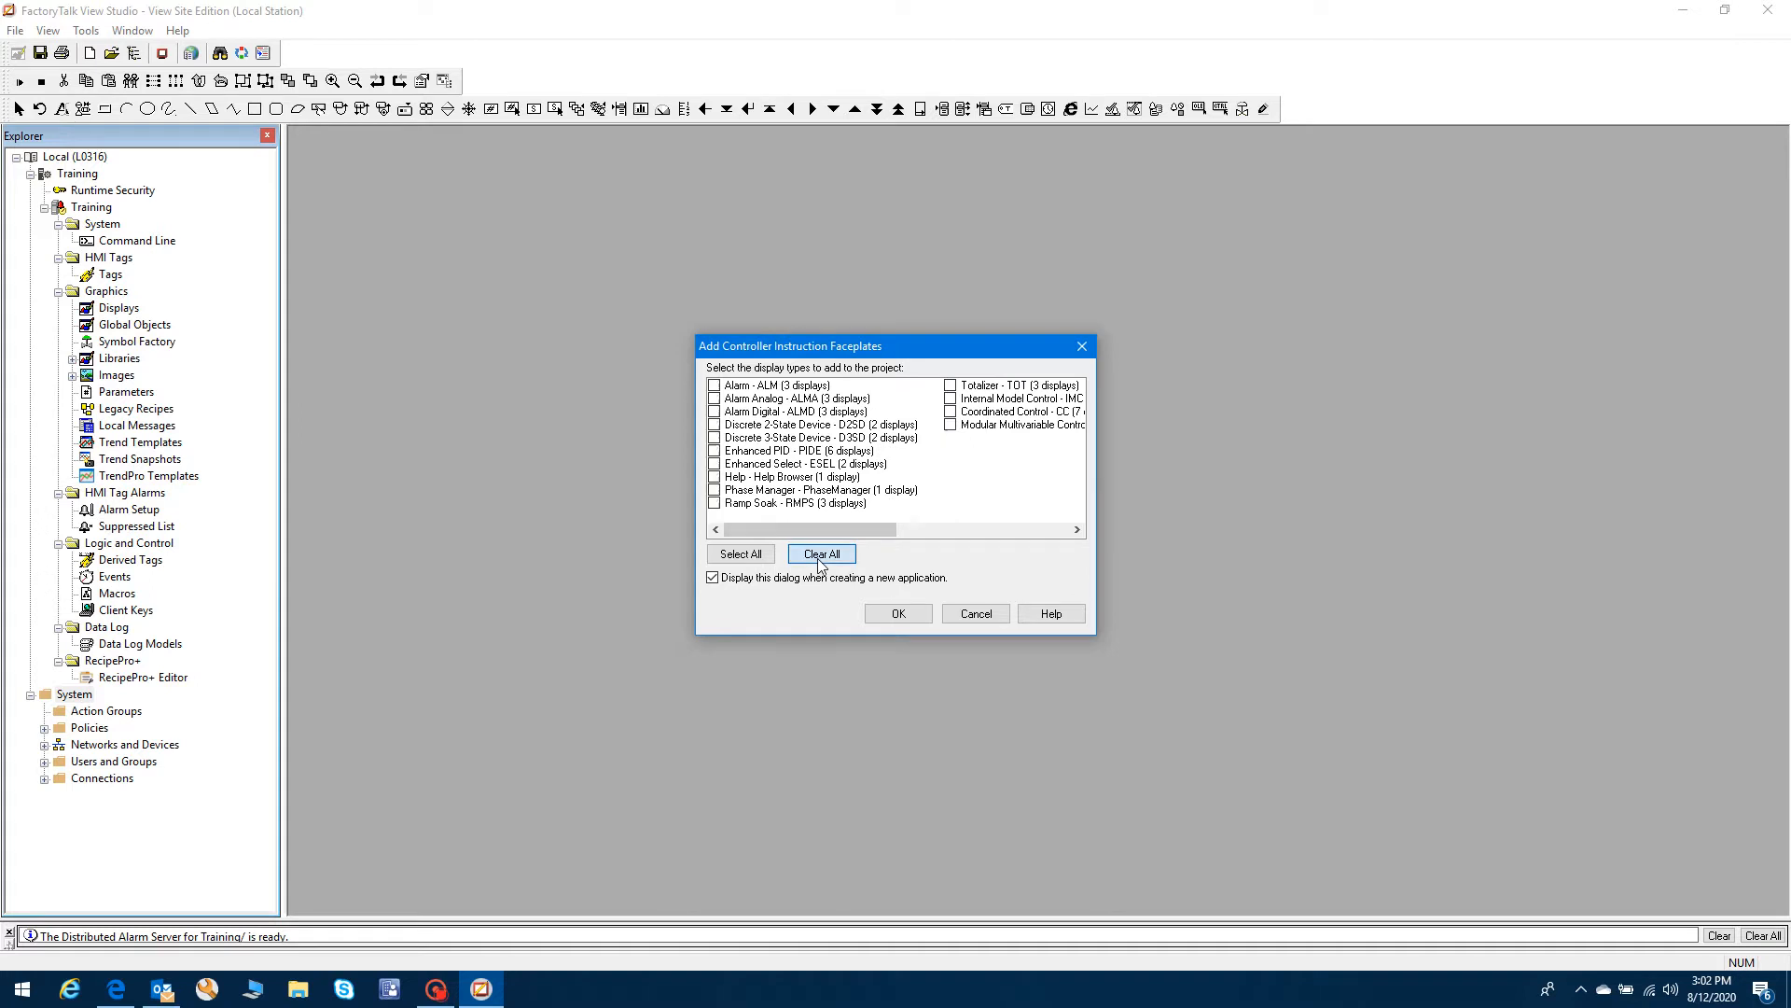
click(909, 619)
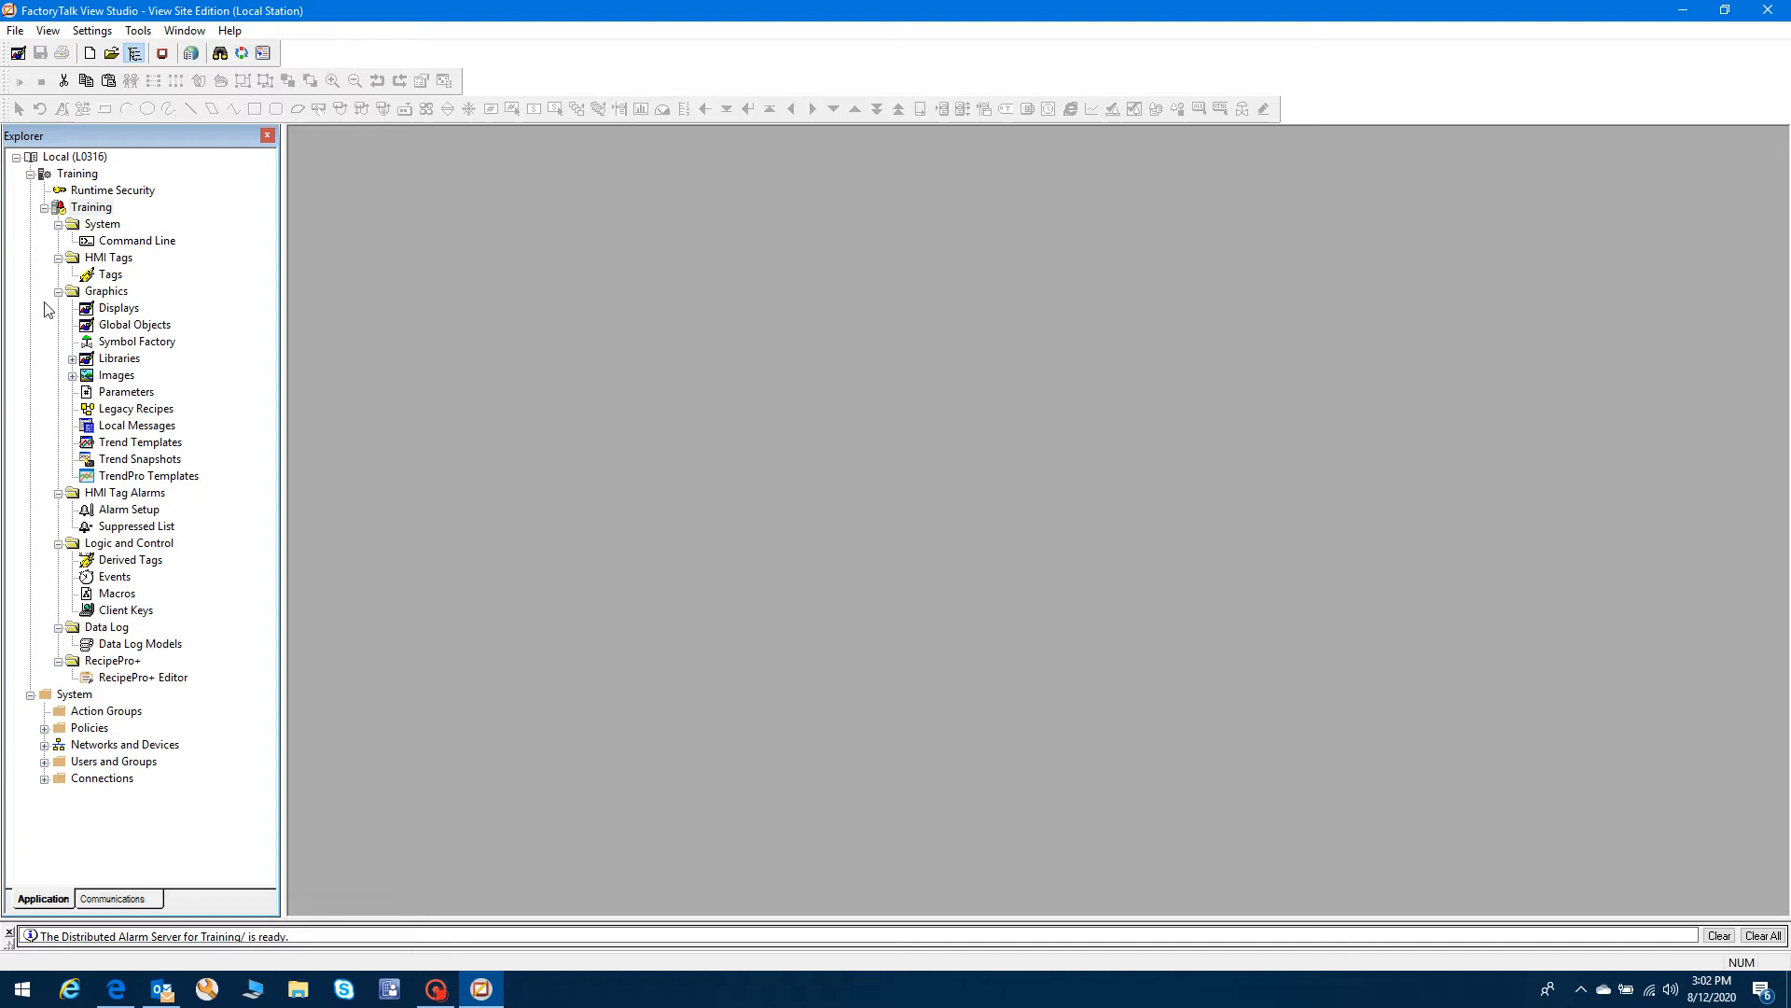
- Check the Training HMI server's Server Status, then collapse its folders
click(78, 209)
right_click(77, 210)
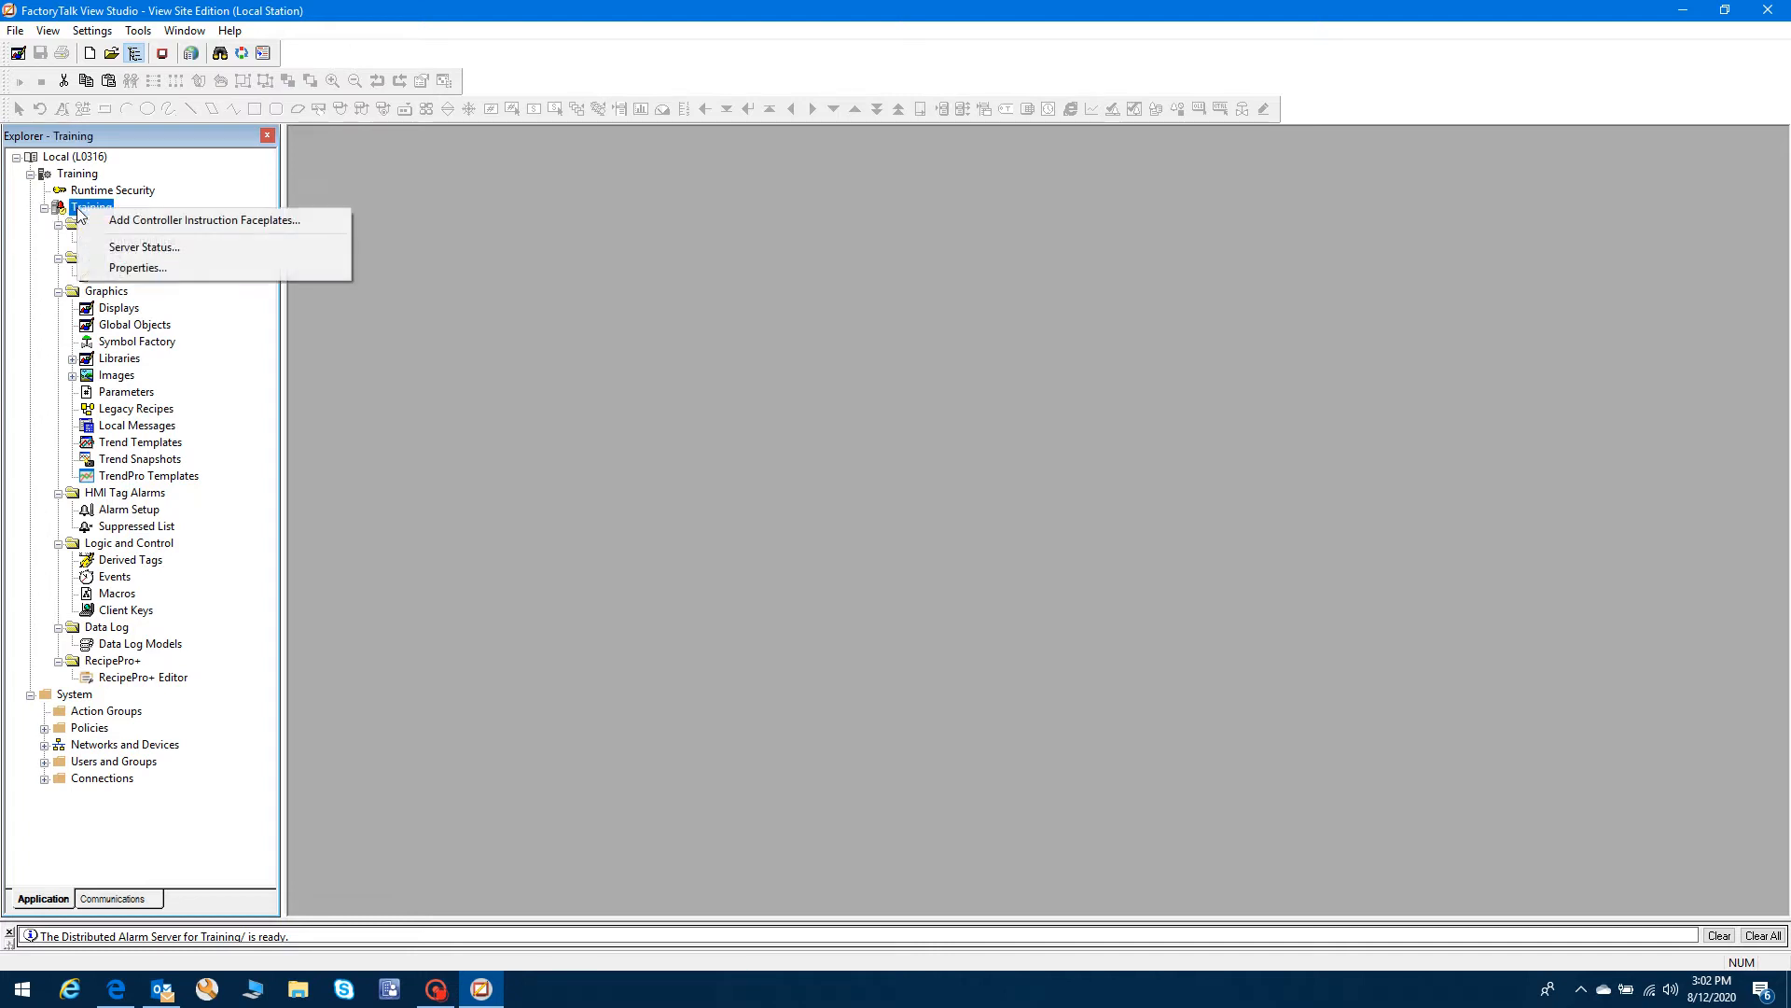
click(204, 248)
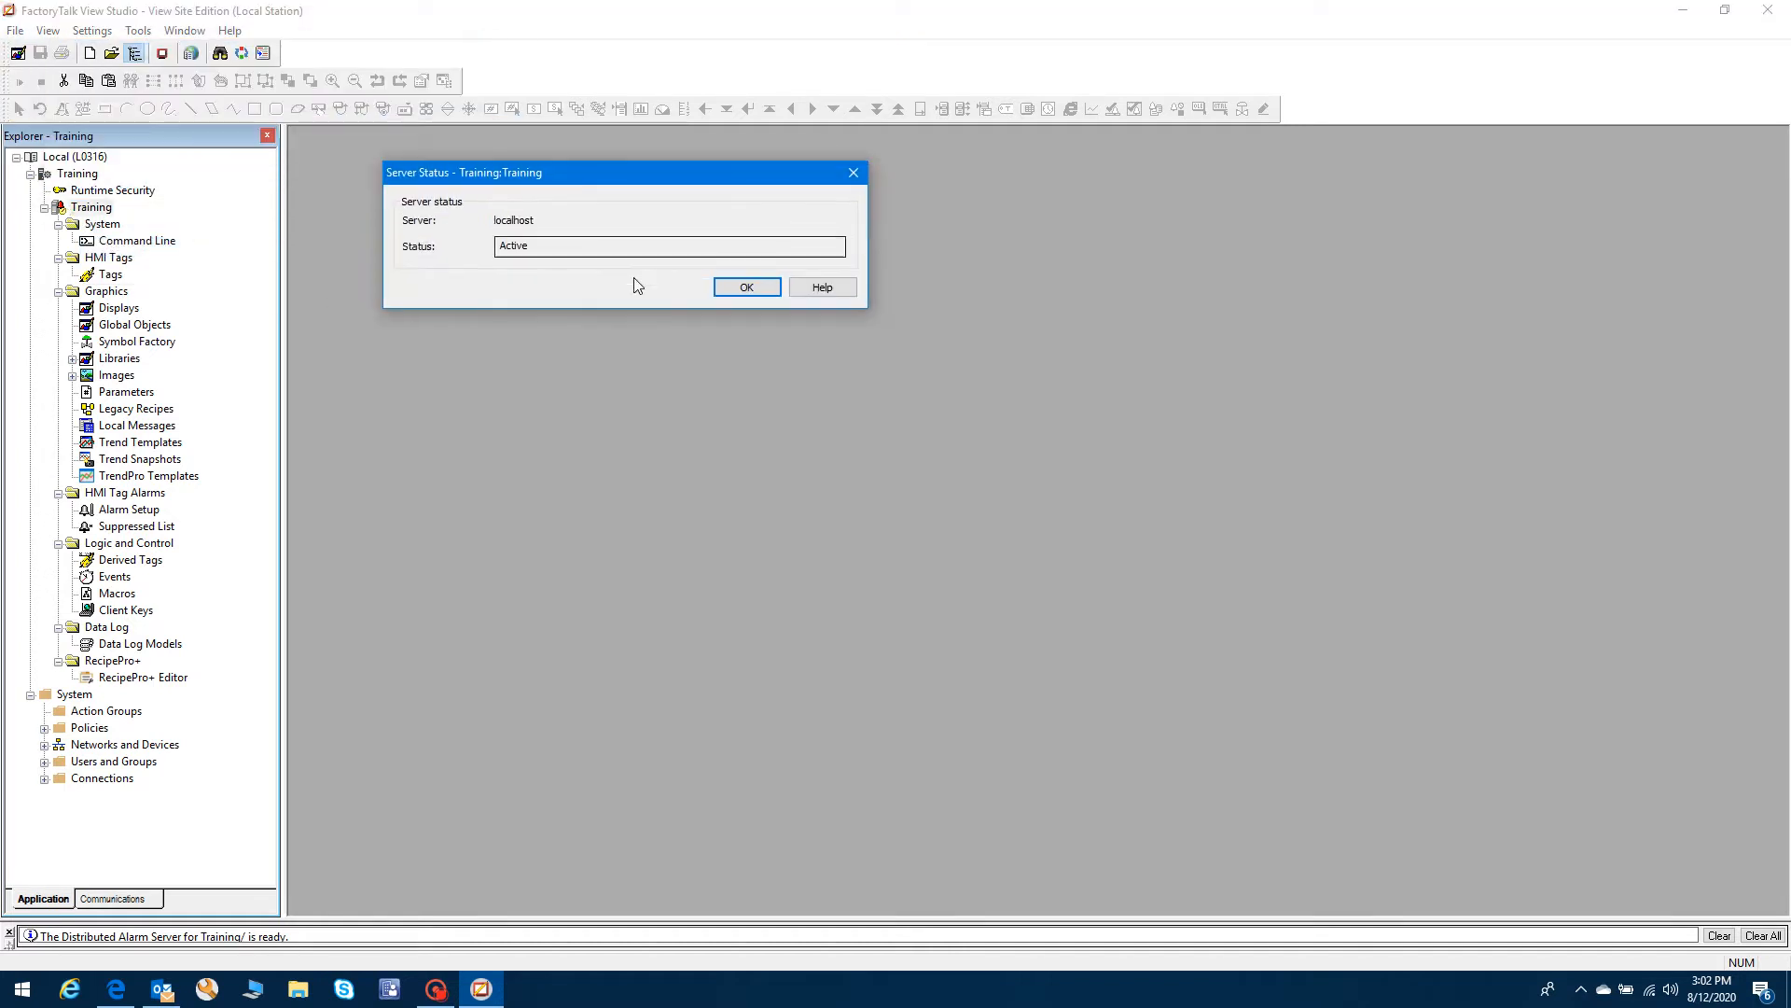
click(746, 286)
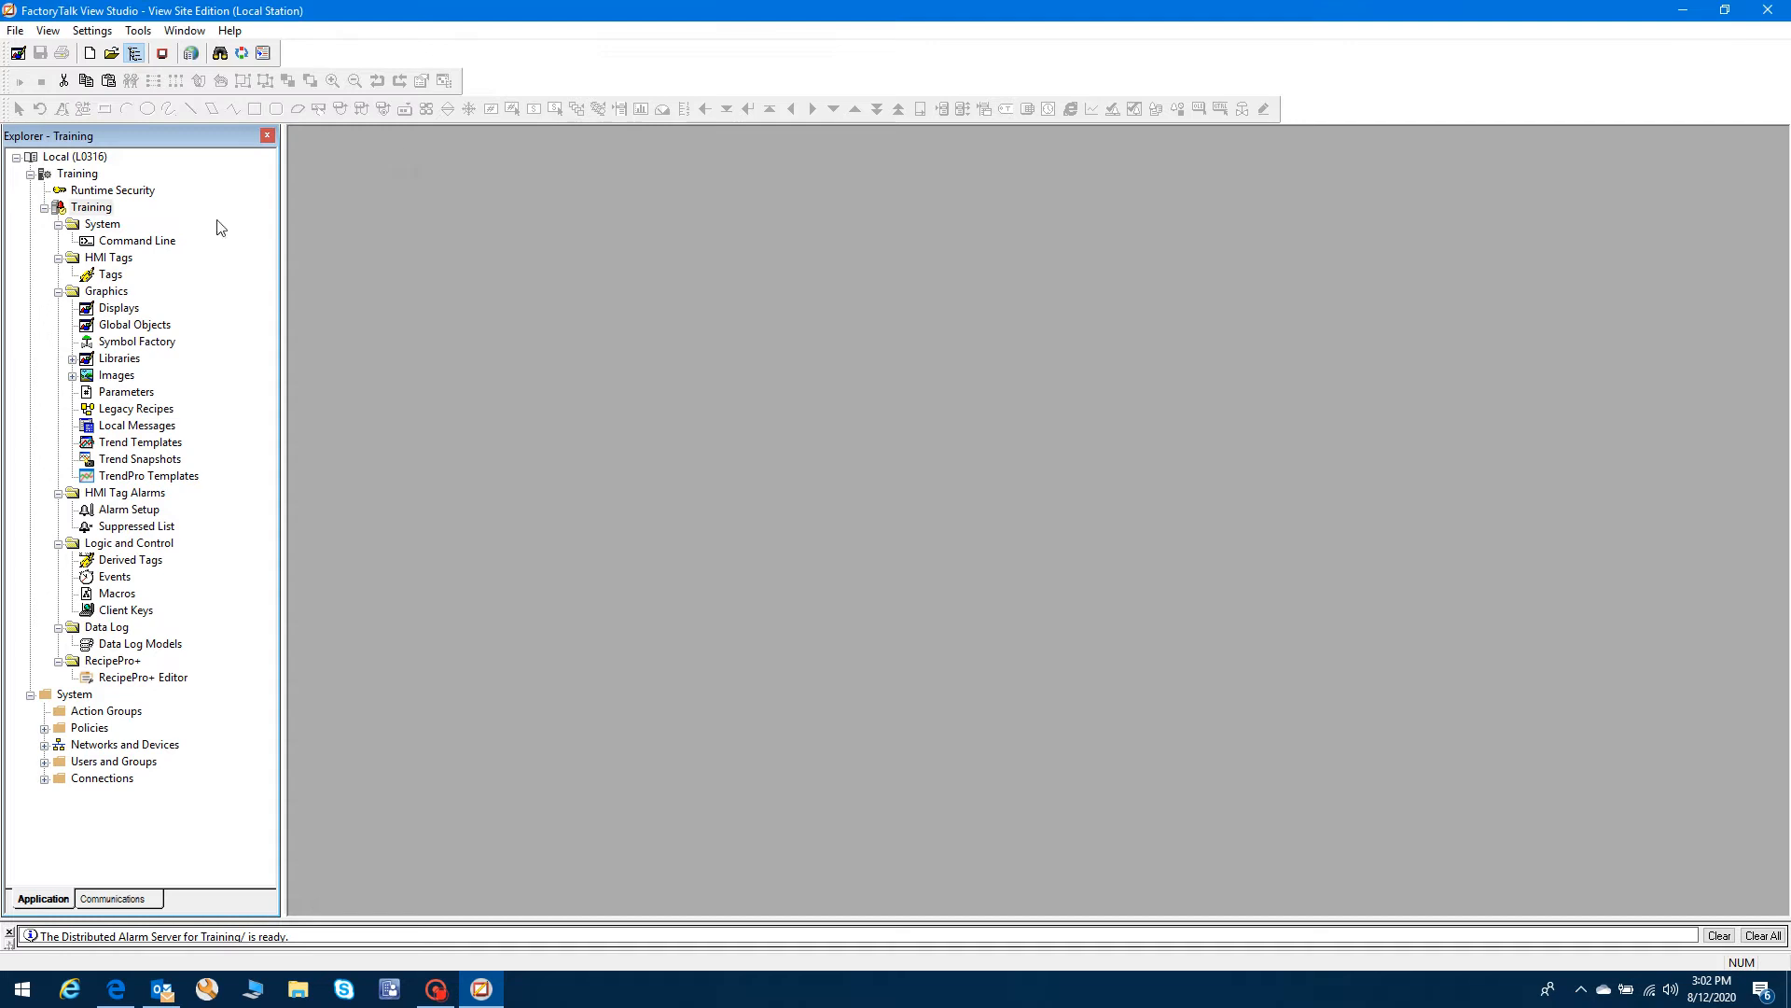
click(45, 208)
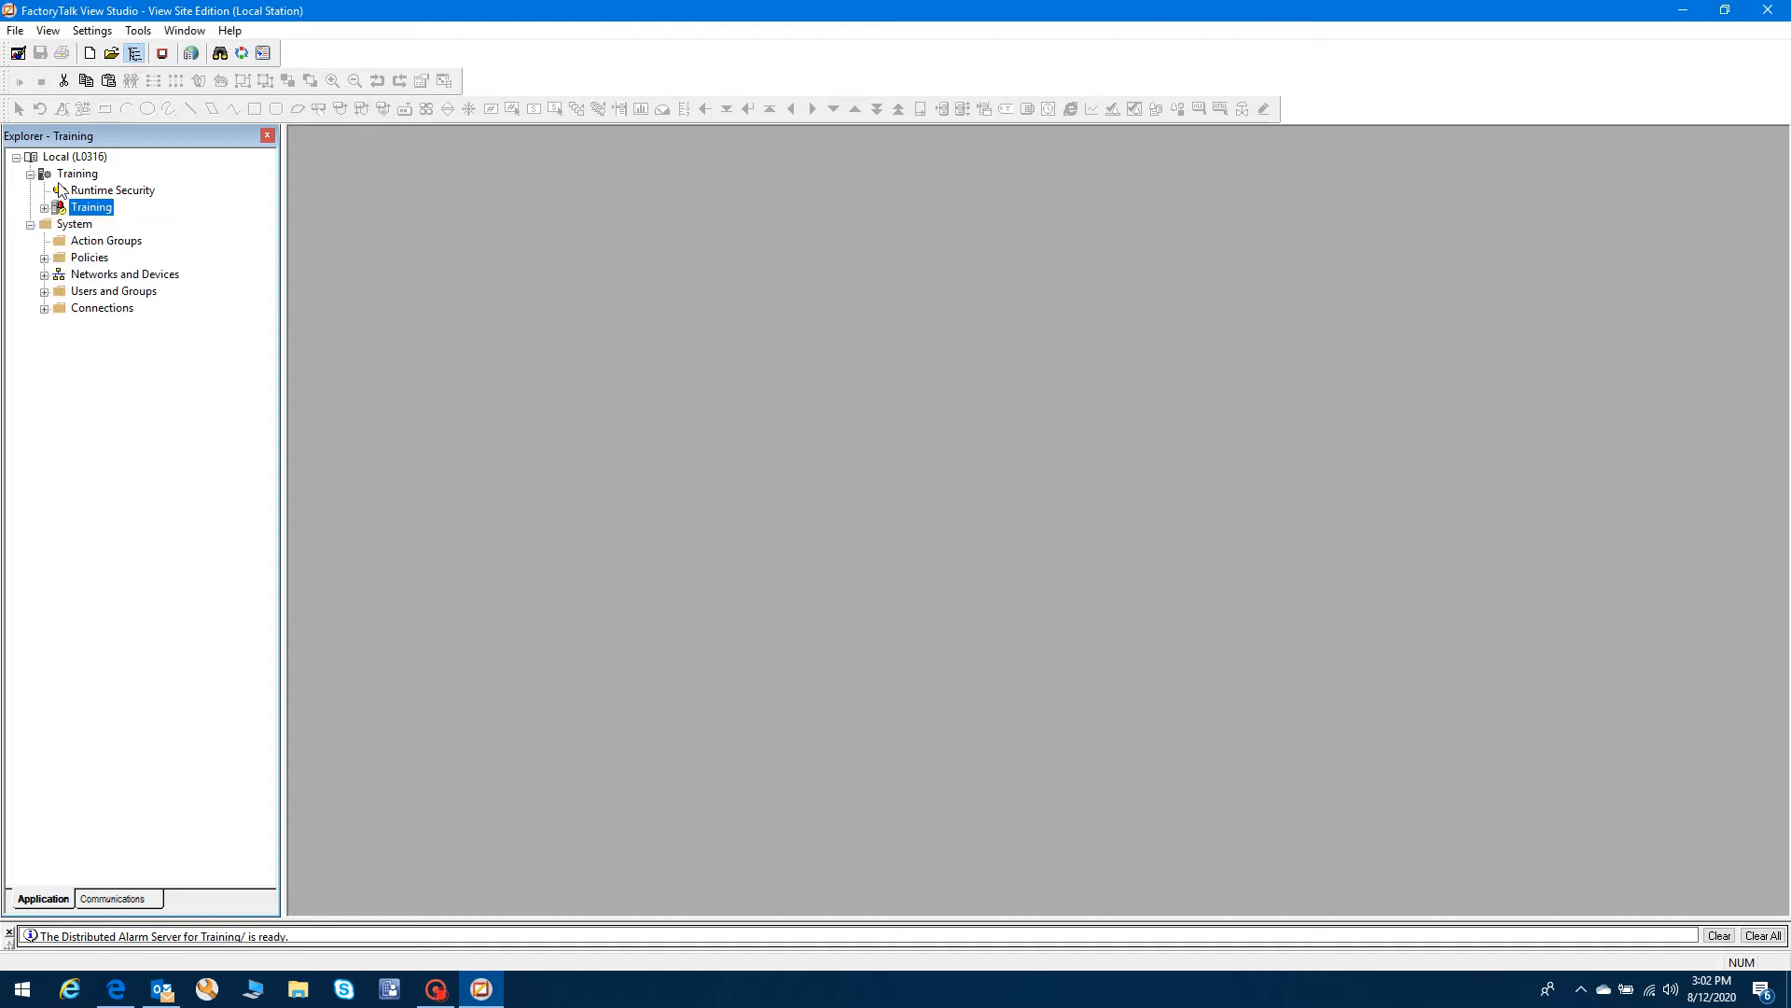
click(74, 177)
- Add a Rockwell Automation Device Server (FactoryTalk Linx) under the Training application
right_click(75, 178)
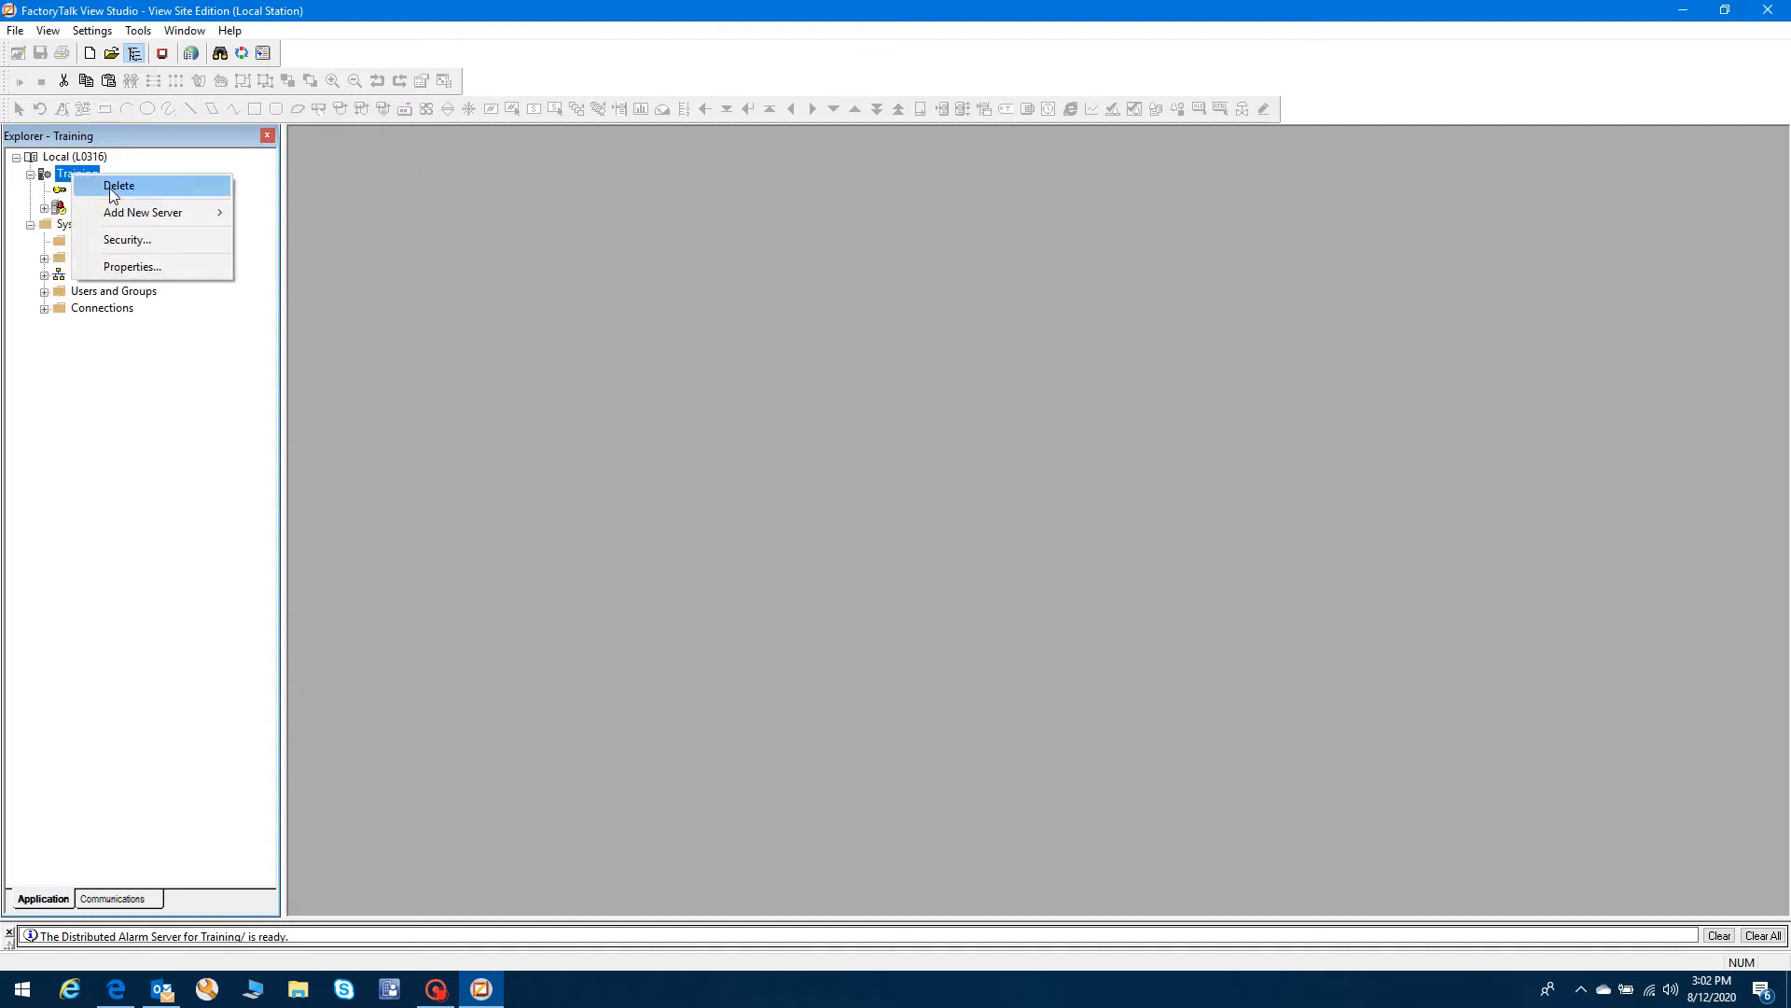
mouse_move(142, 210)
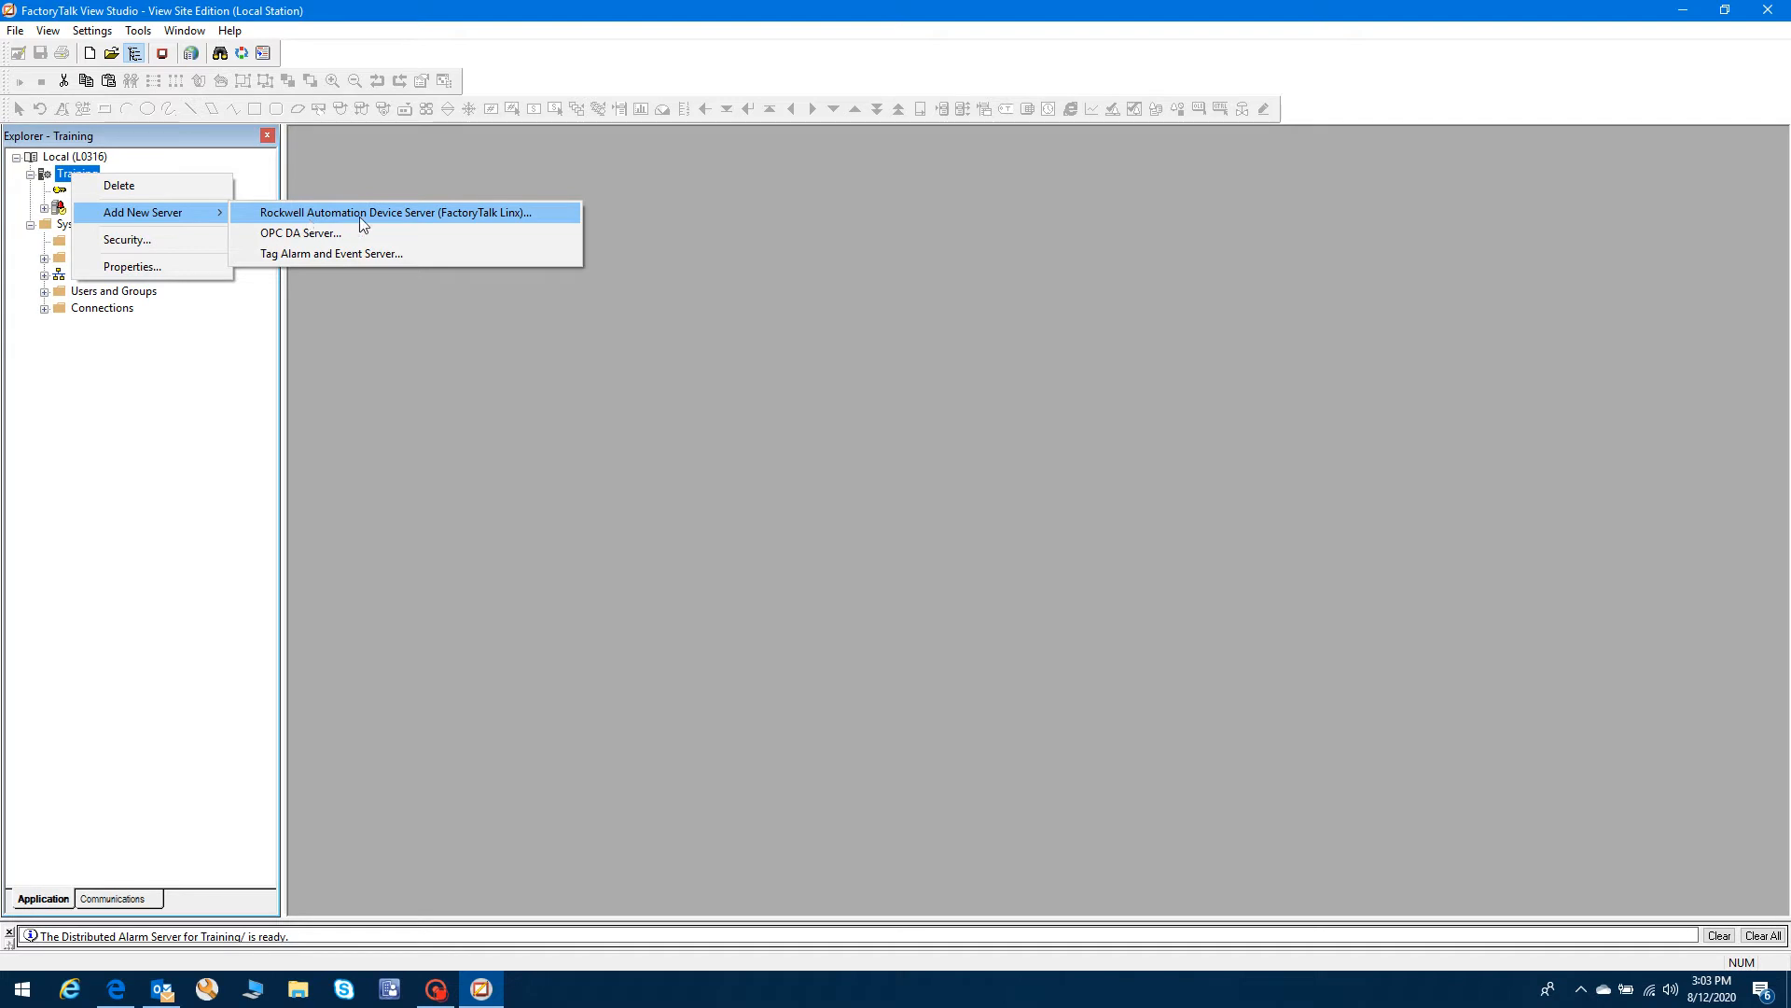
click(512, 213)
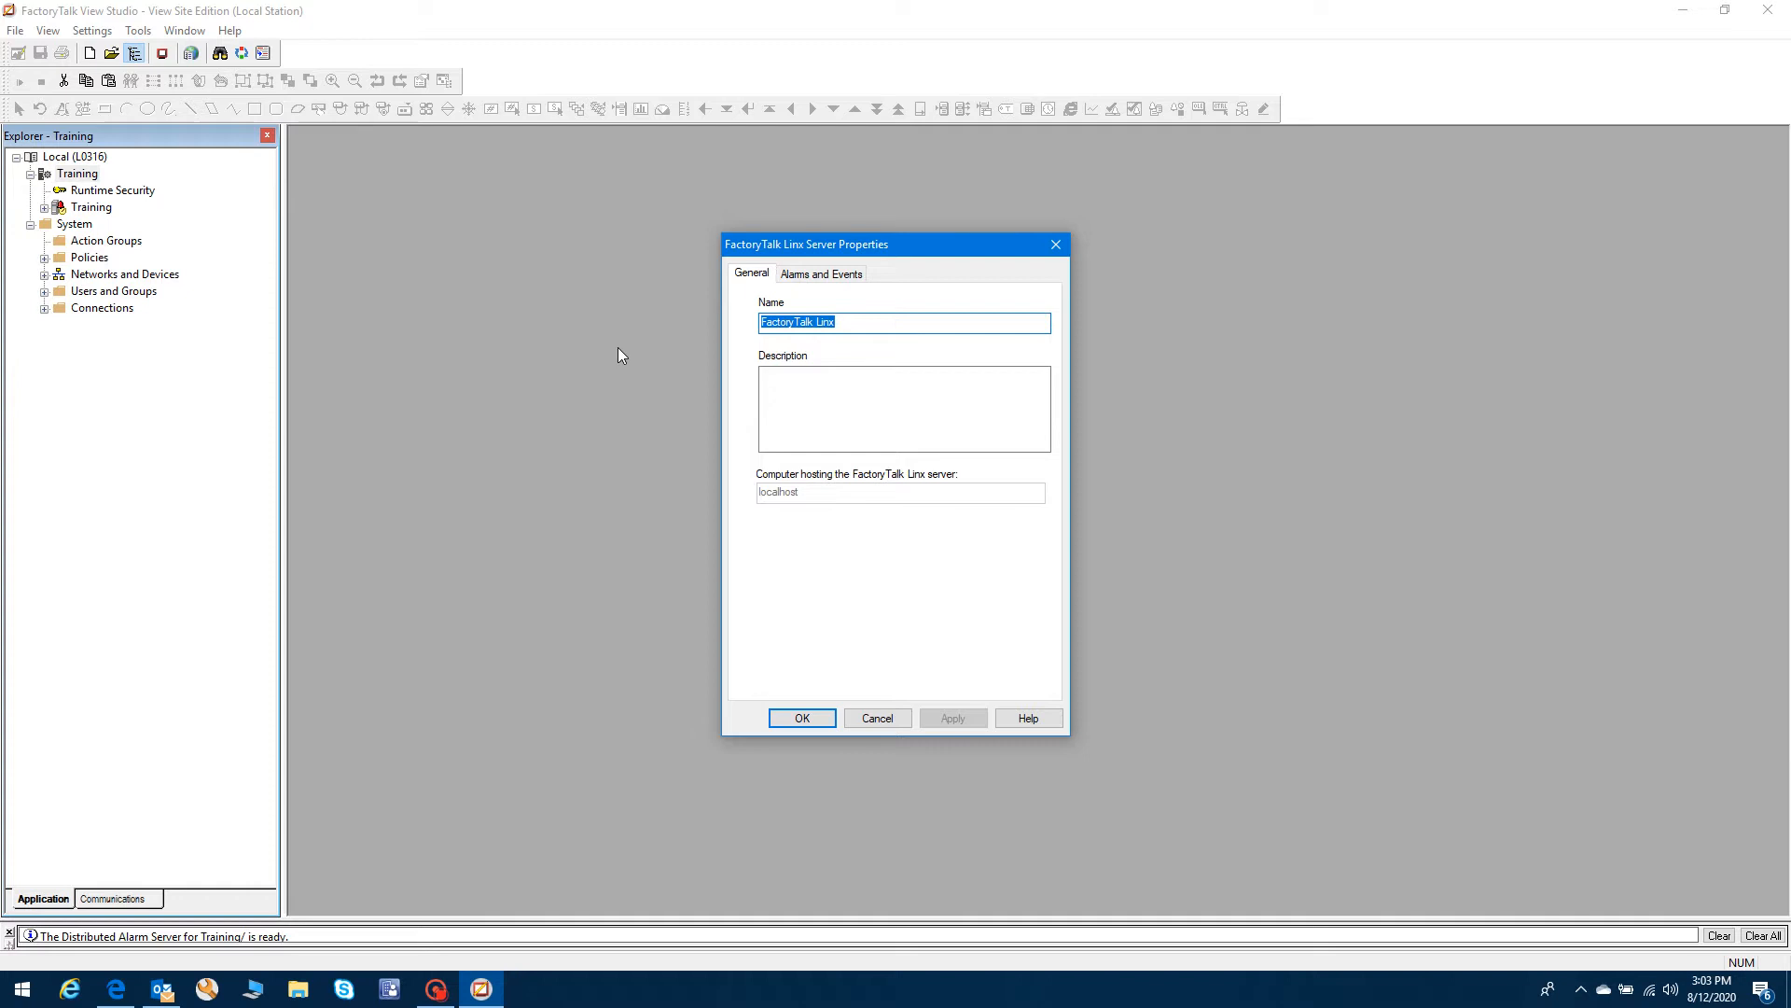
- Name the server Training_Linx and try enabling alarm history, finding no database definitions
text(Training)
text(_Li)
click(842, 273)
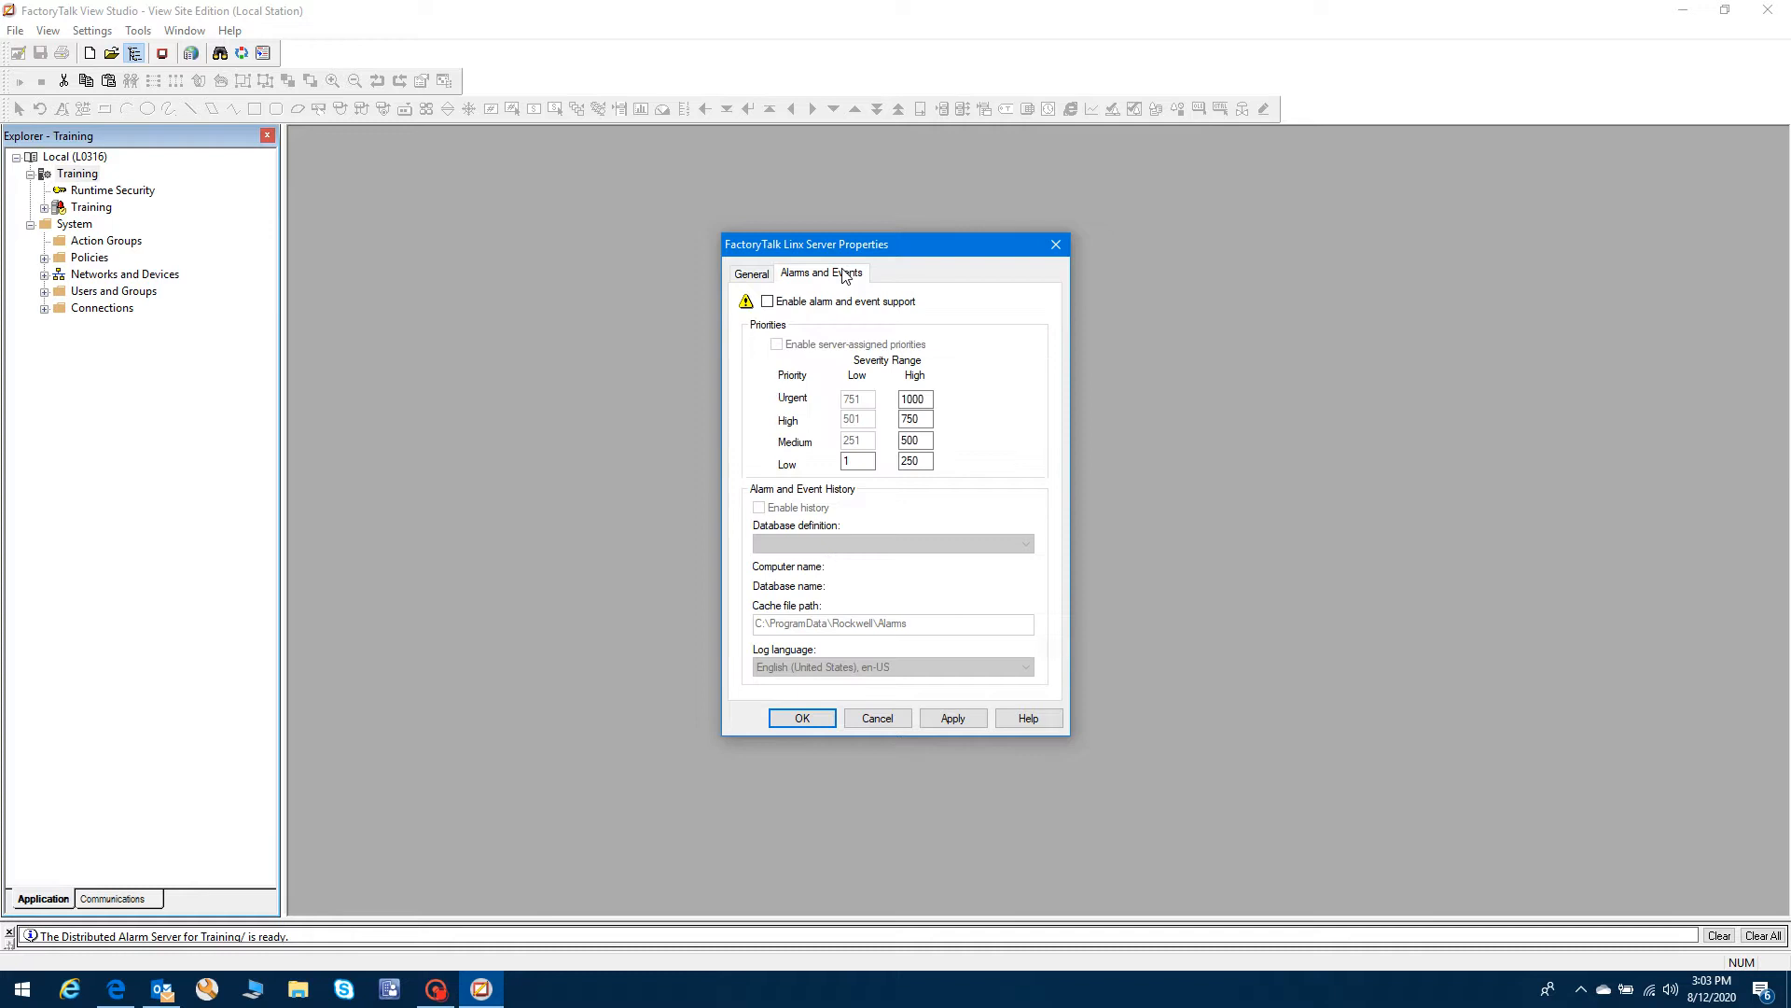
click(767, 302)
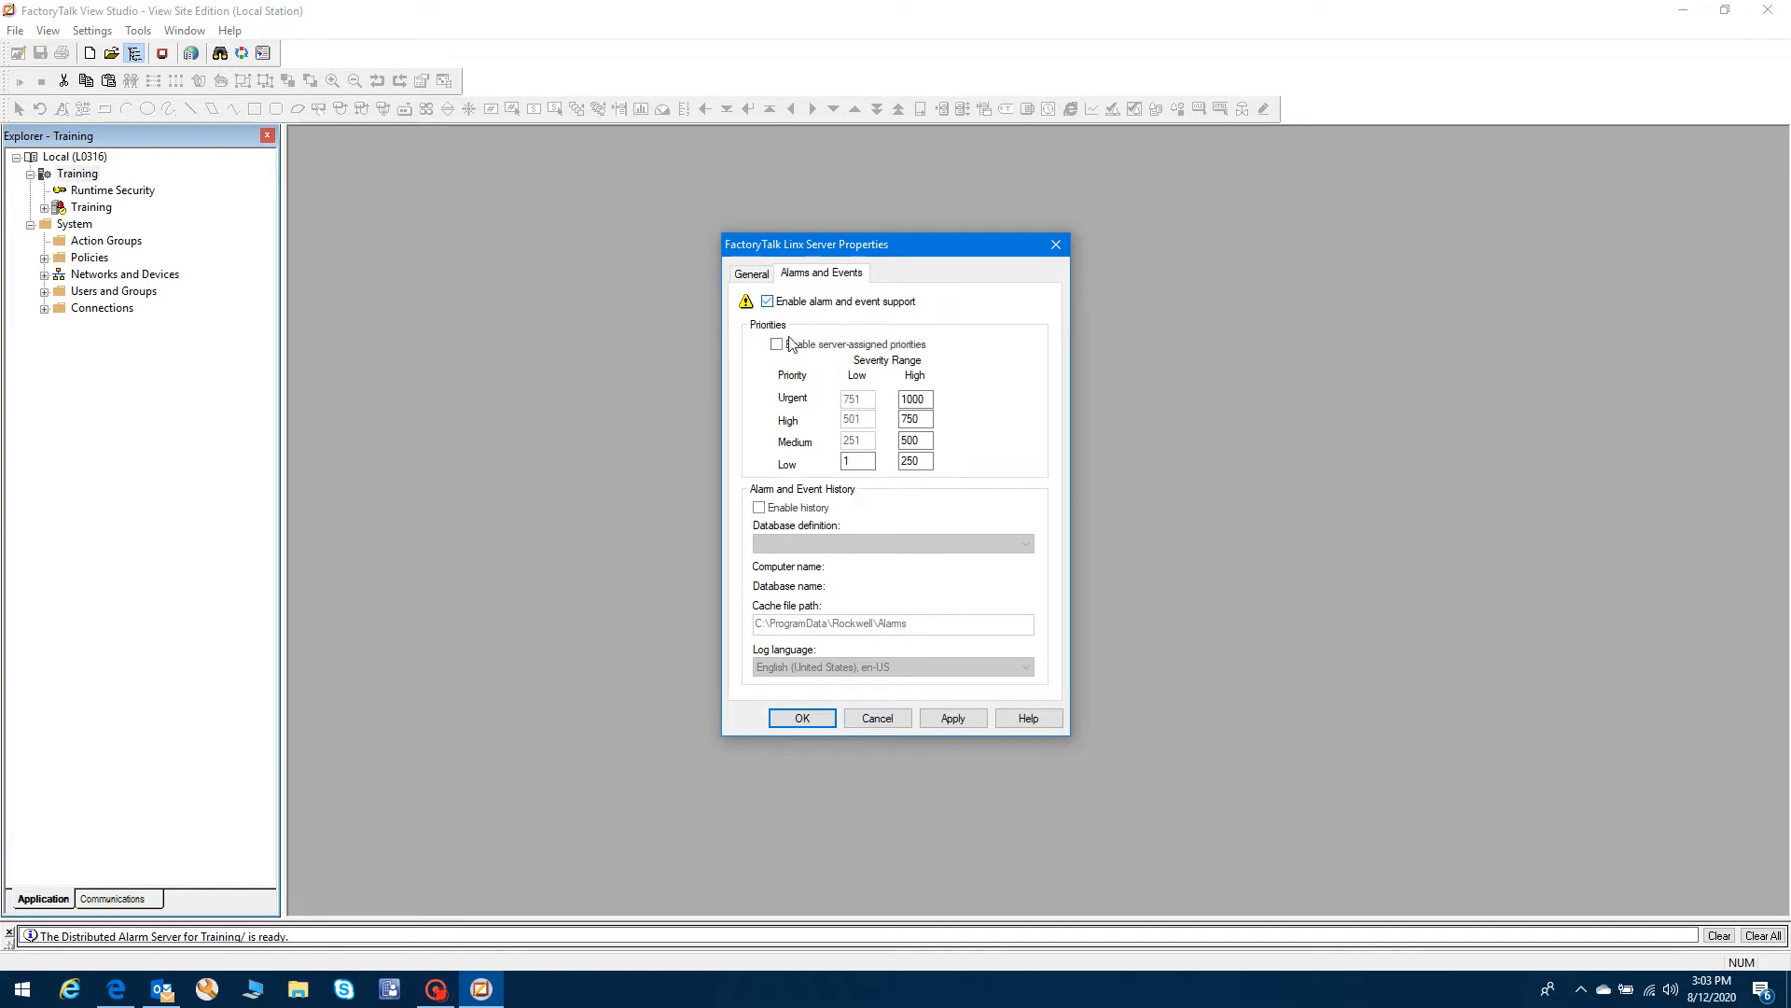
click(758, 508)
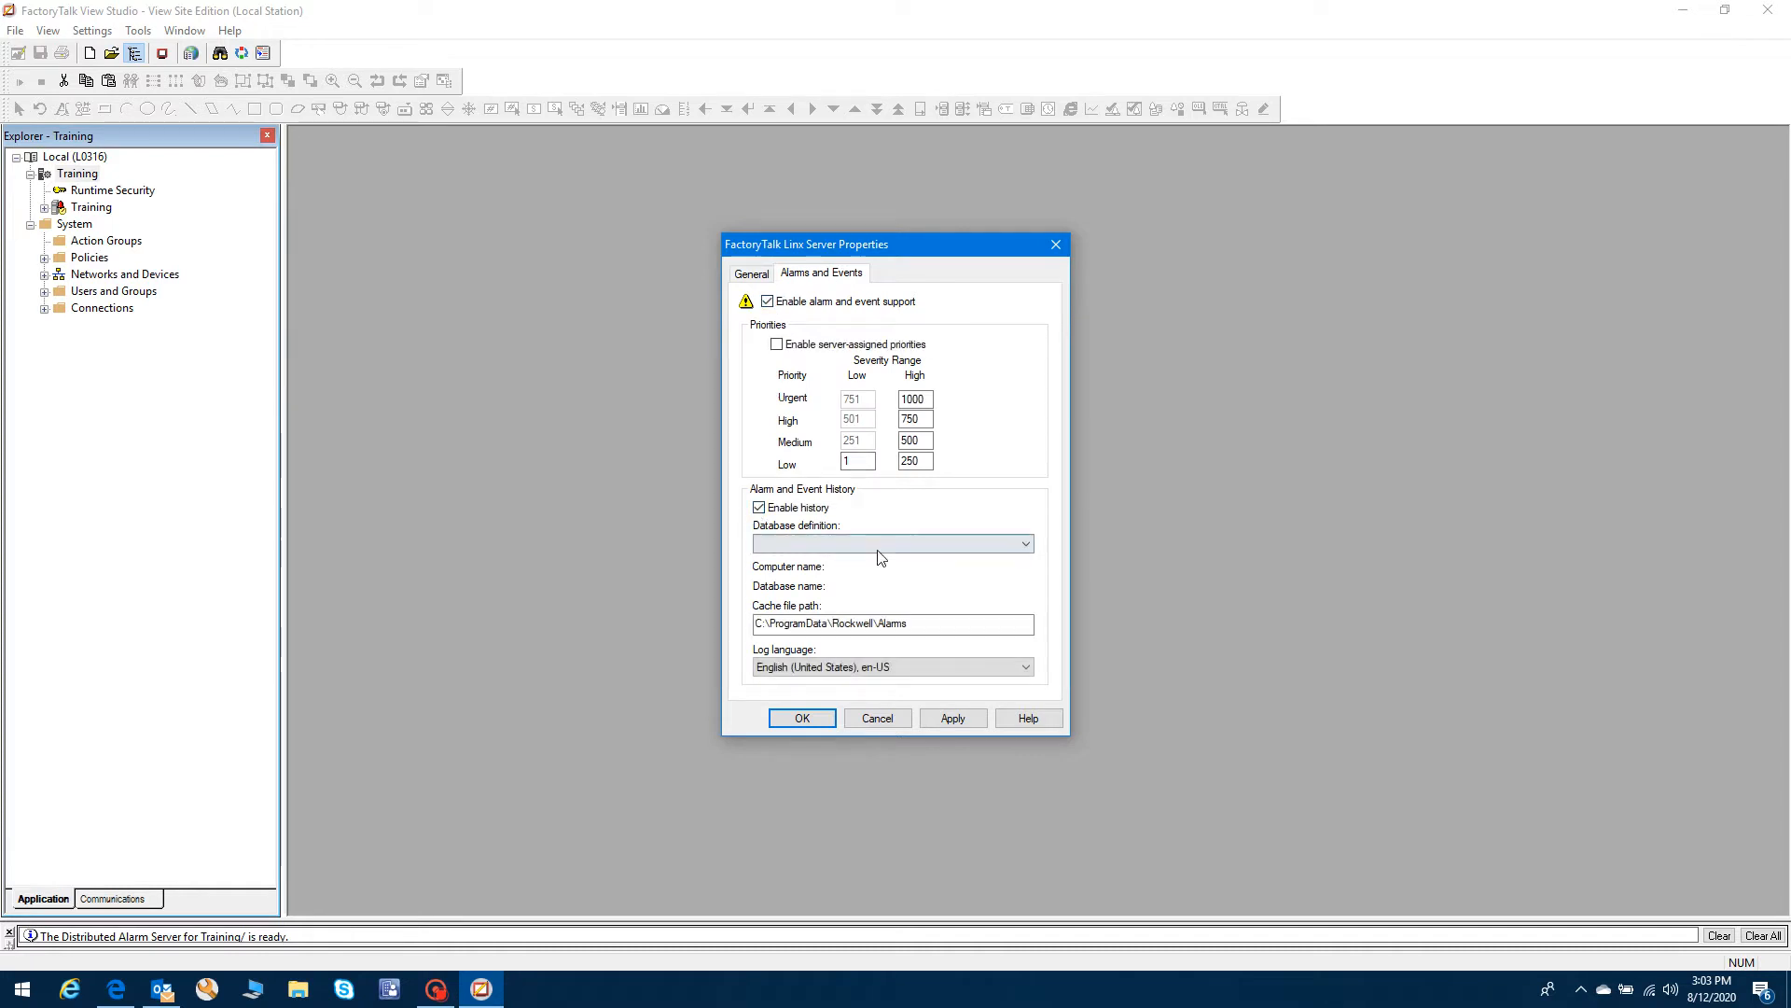
click(1026, 544)
click(1026, 544)
click(780, 546)
click(780, 546)
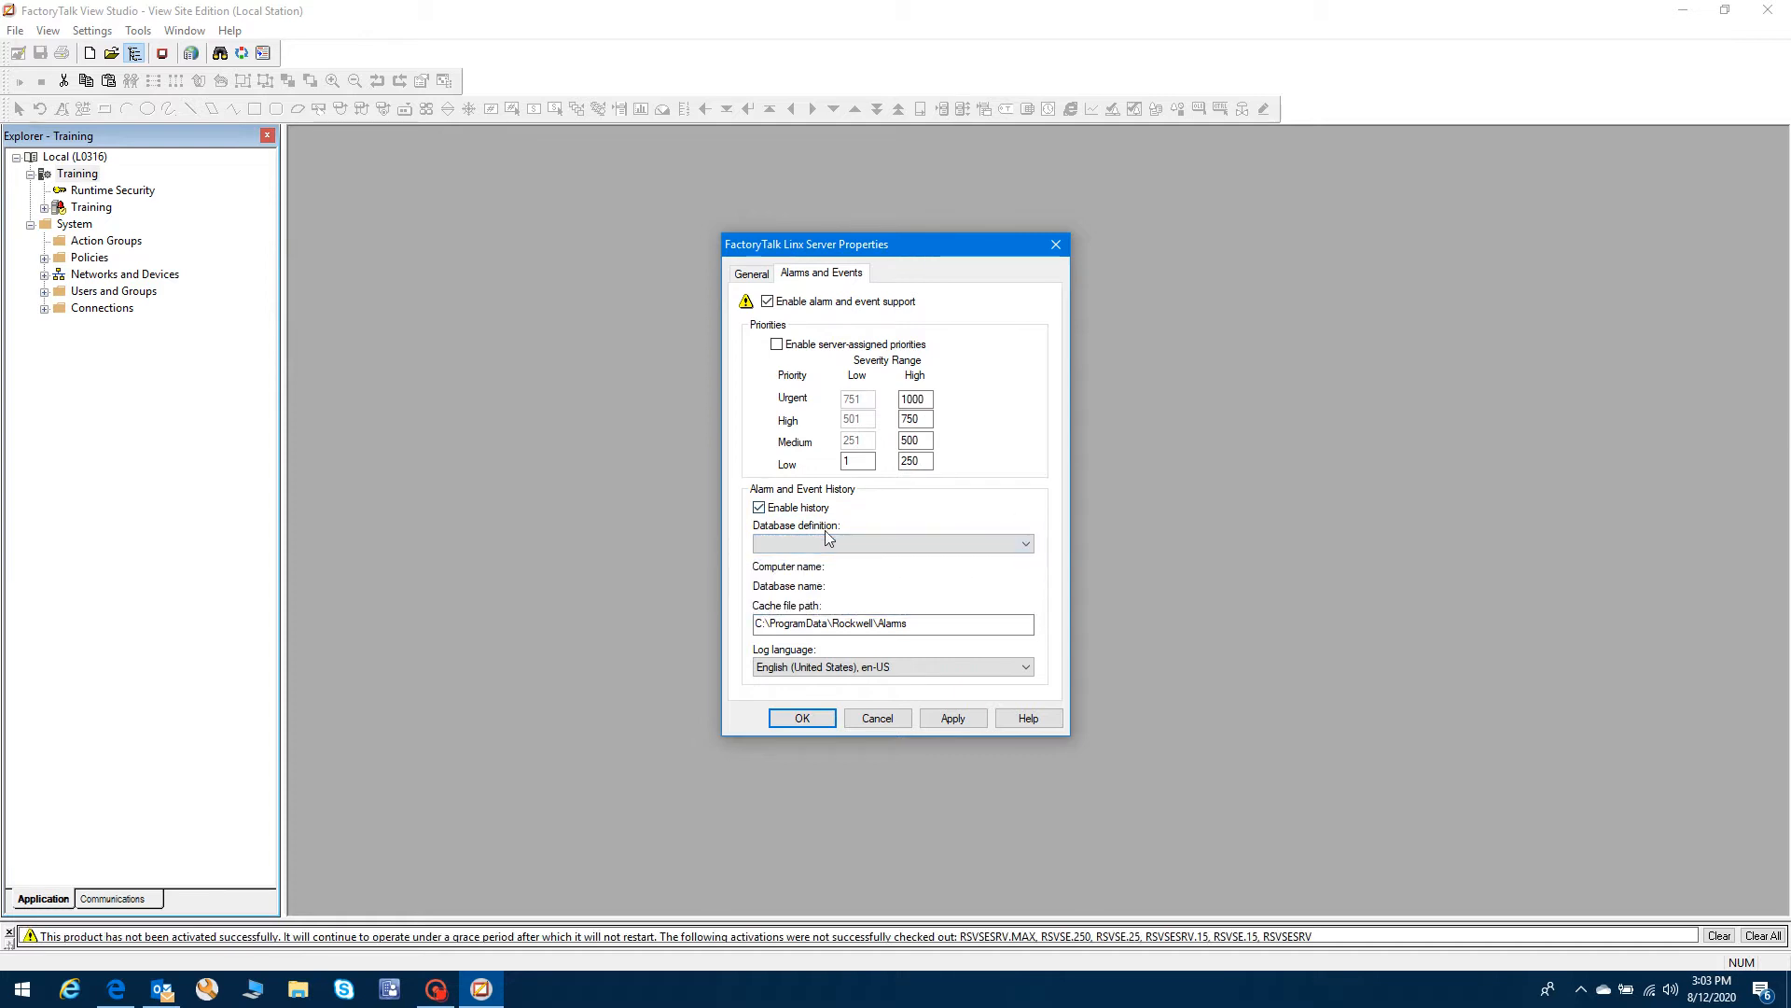
click(752, 276)
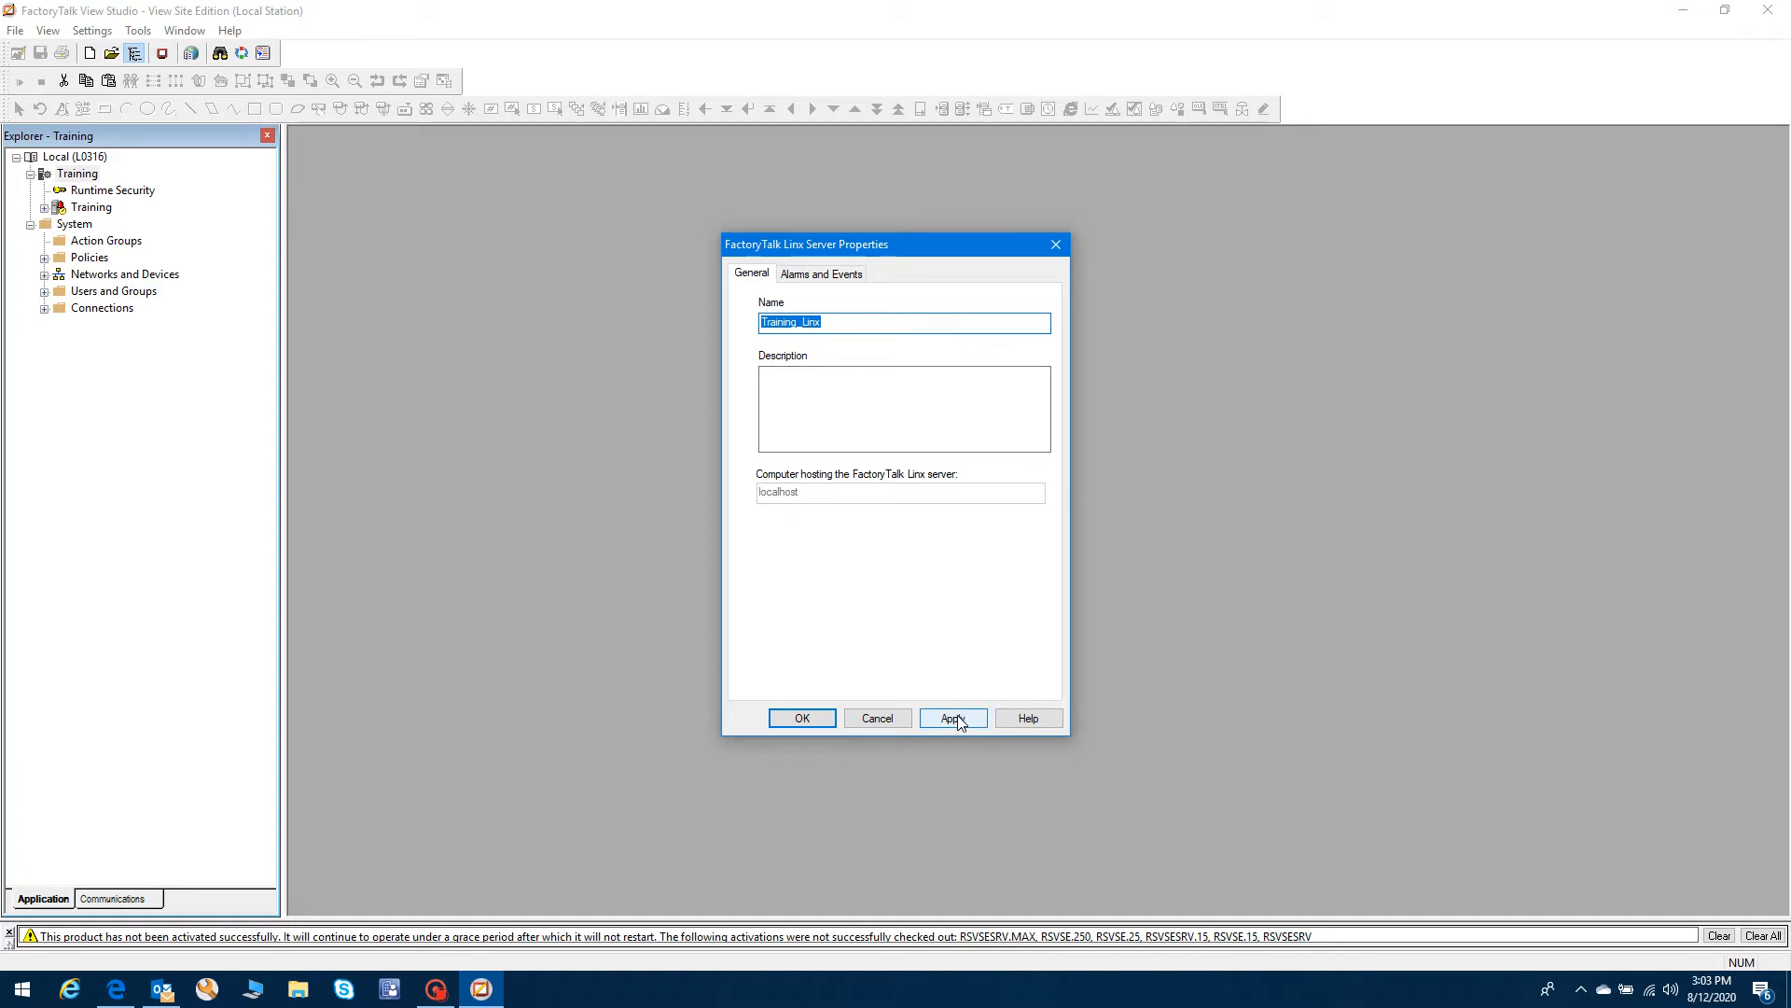
- Turn off alarm and event support and history, then apply and close the properties
click(957, 718)
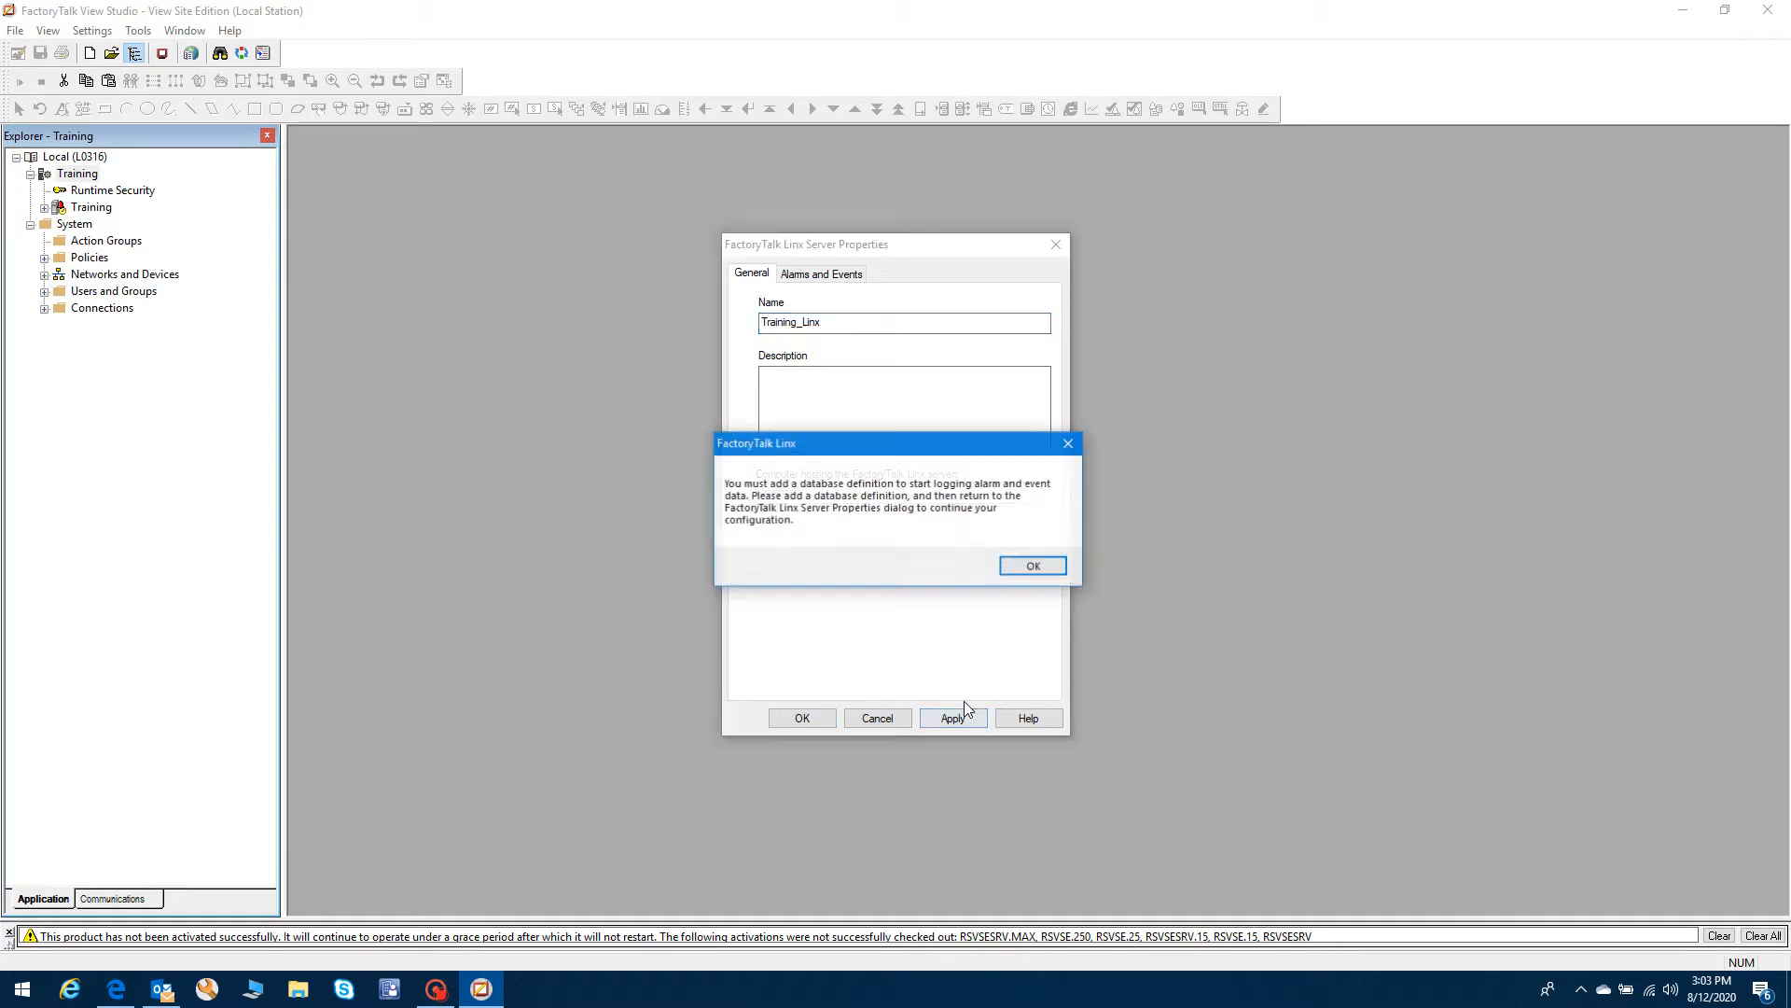
click(1032, 567)
click(821, 273)
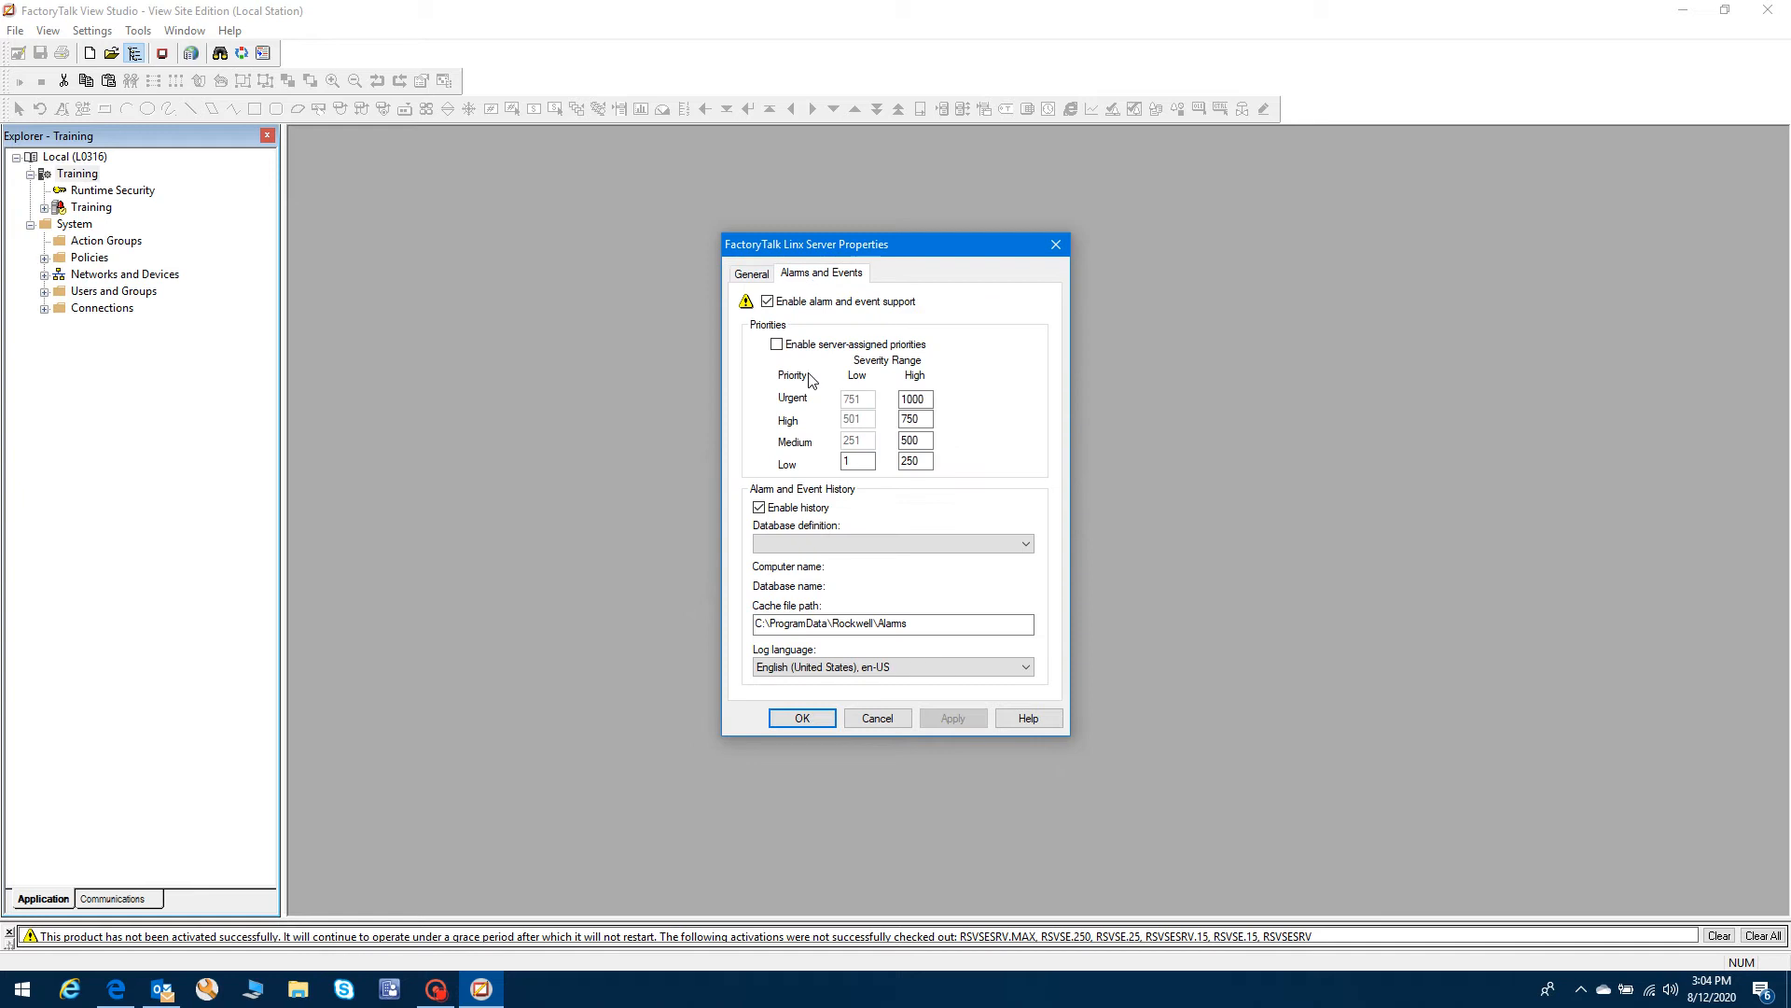
click(758, 509)
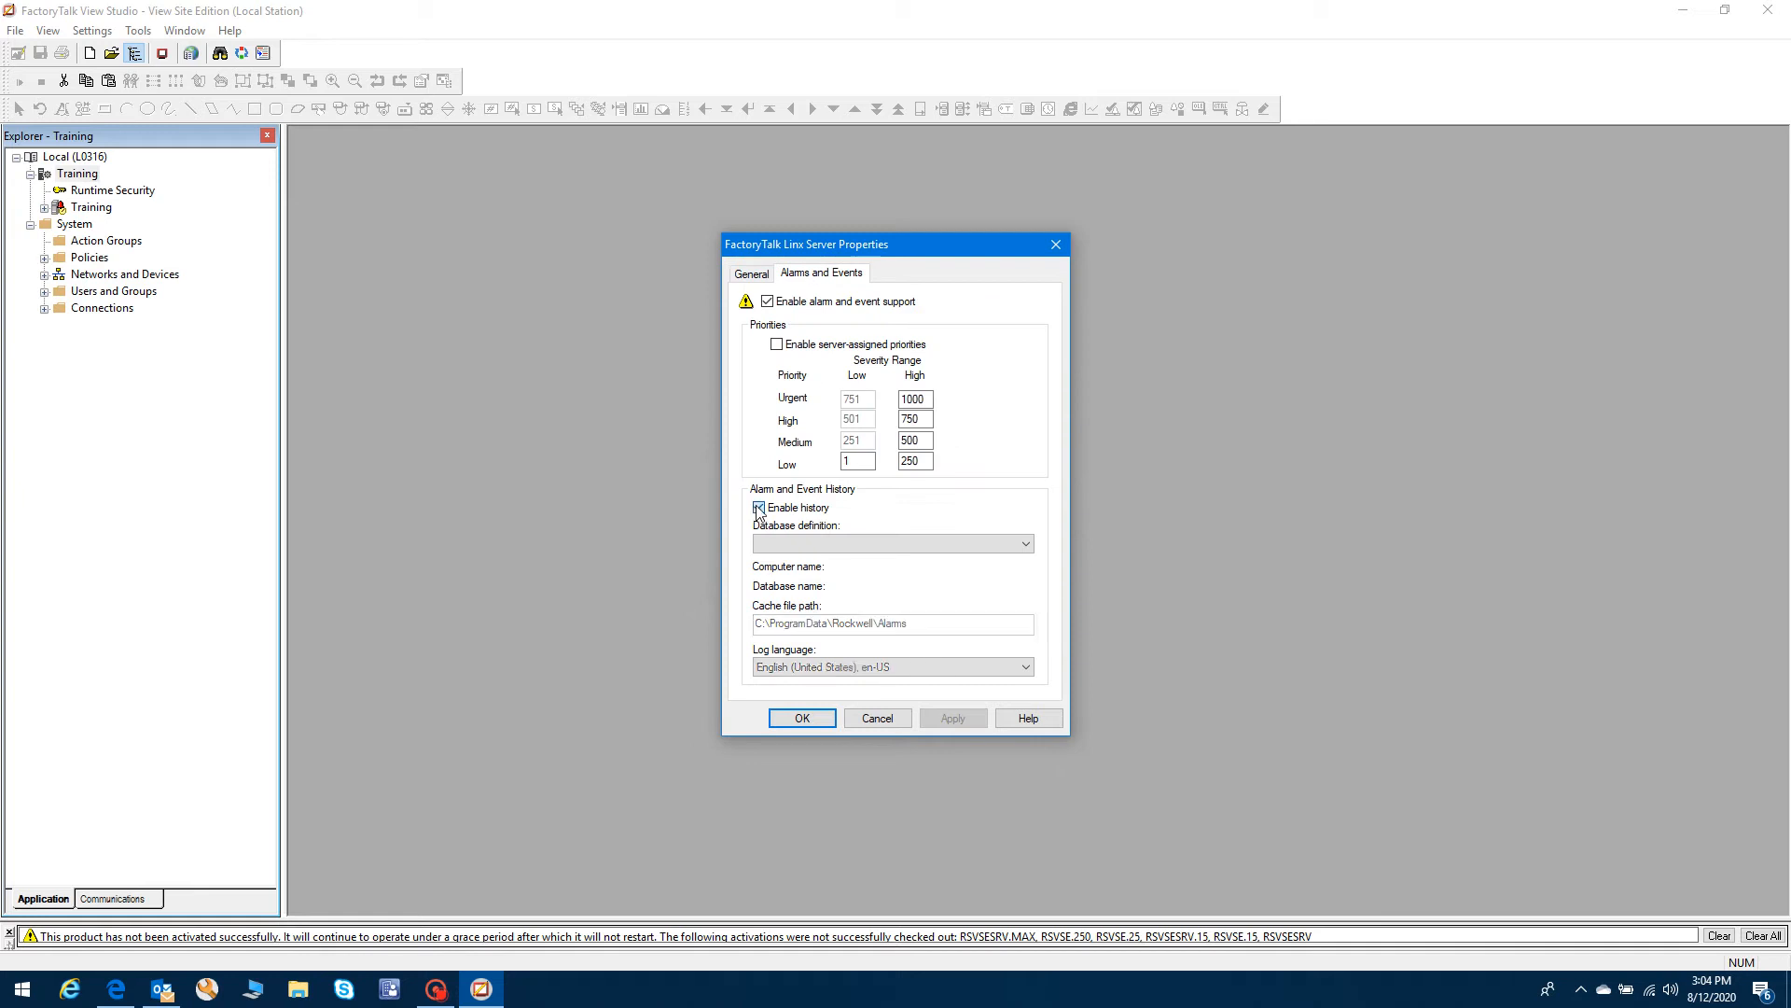
click(767, 300)
click(760, 276)
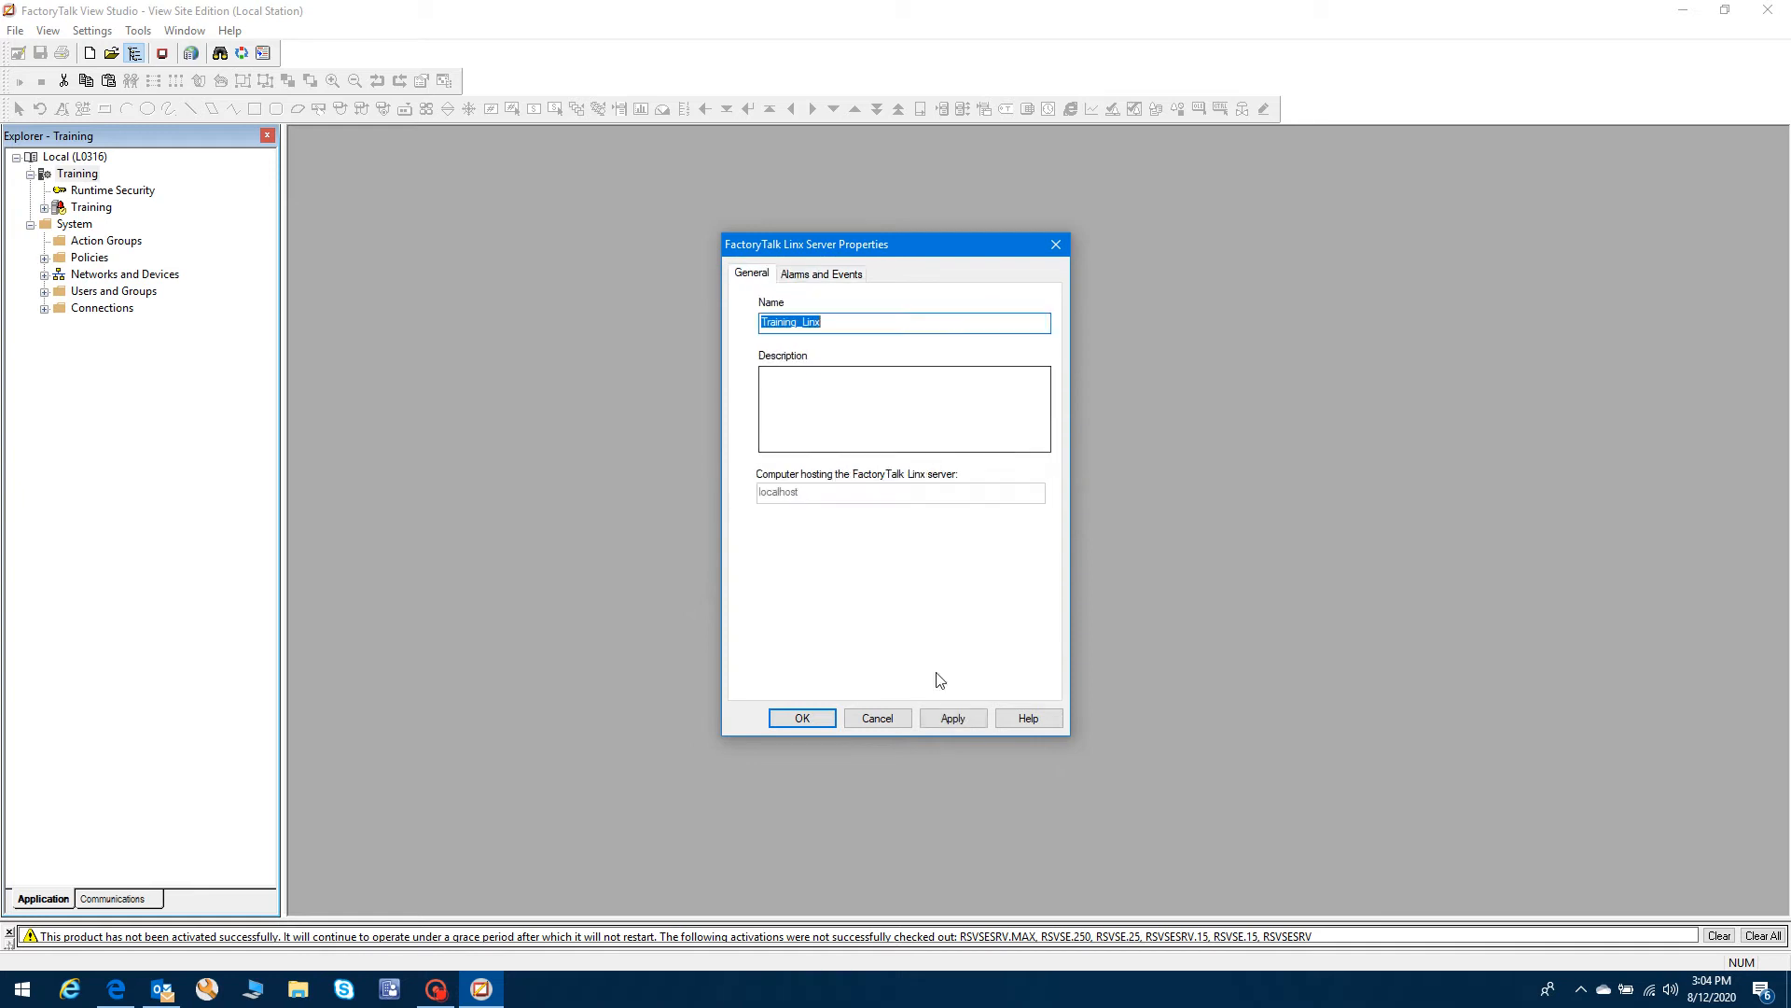
click(956, 725)
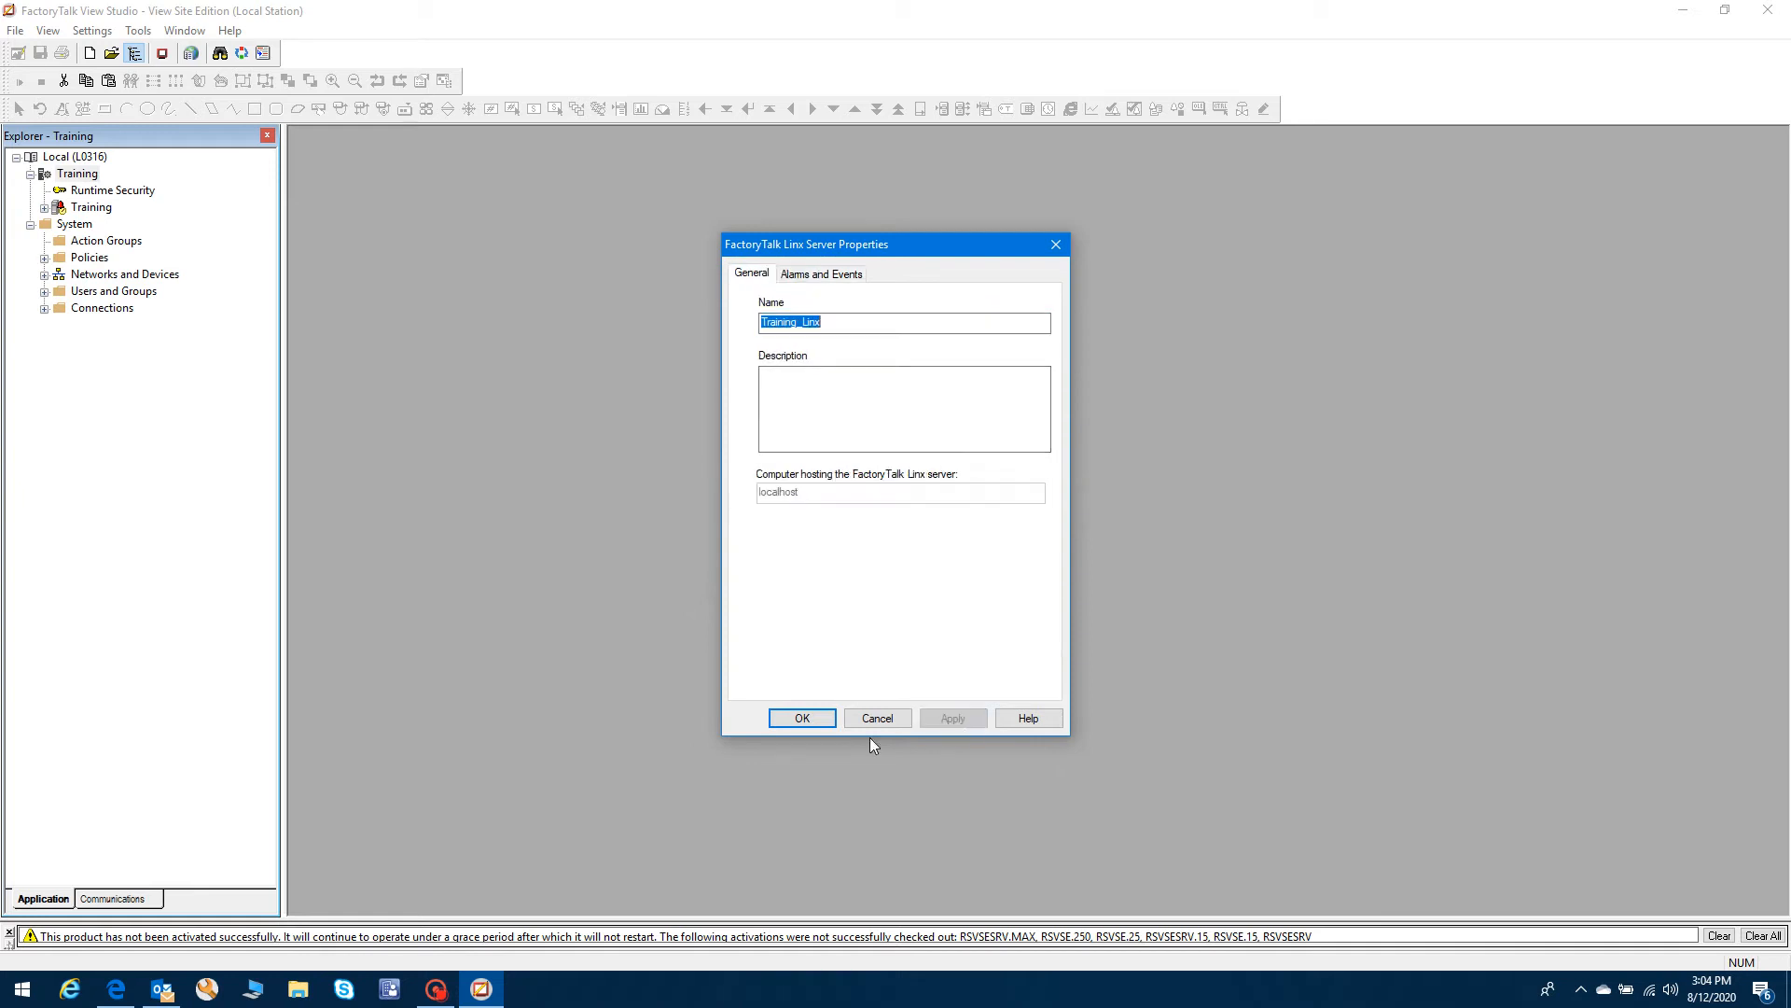
click(802, 719)
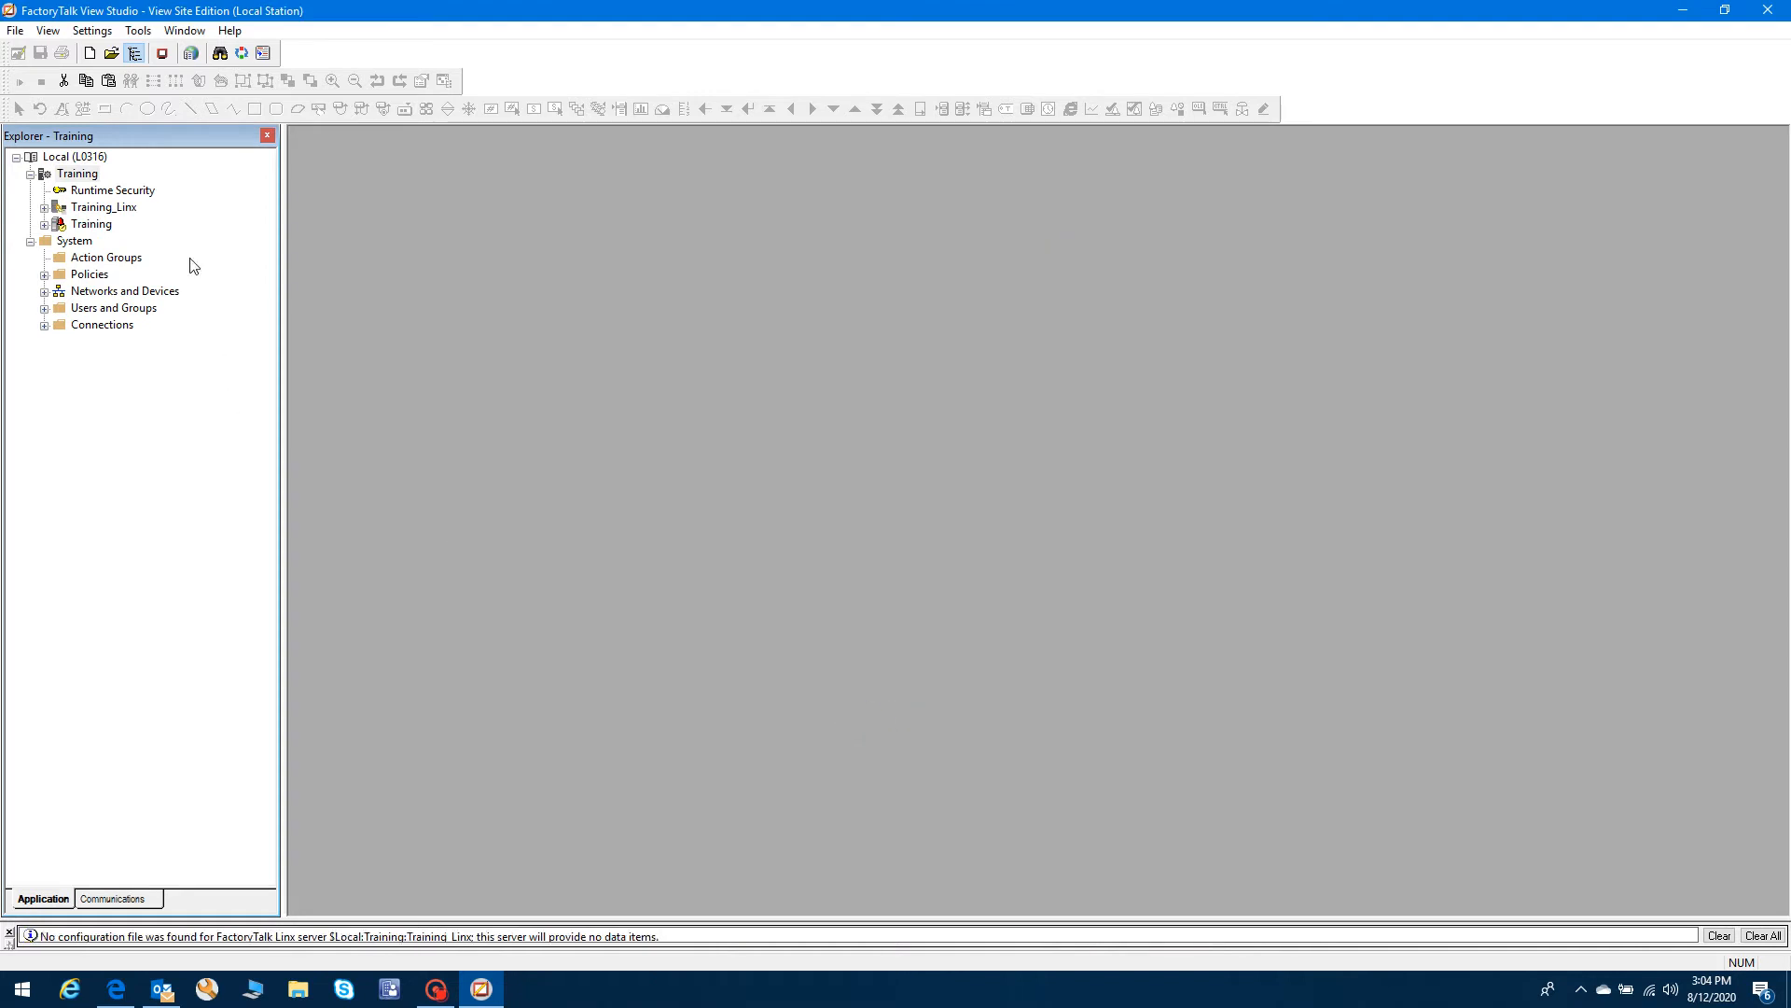
- Start adding a Tag Alarm and Event Server under the Training application
click(93, 208)
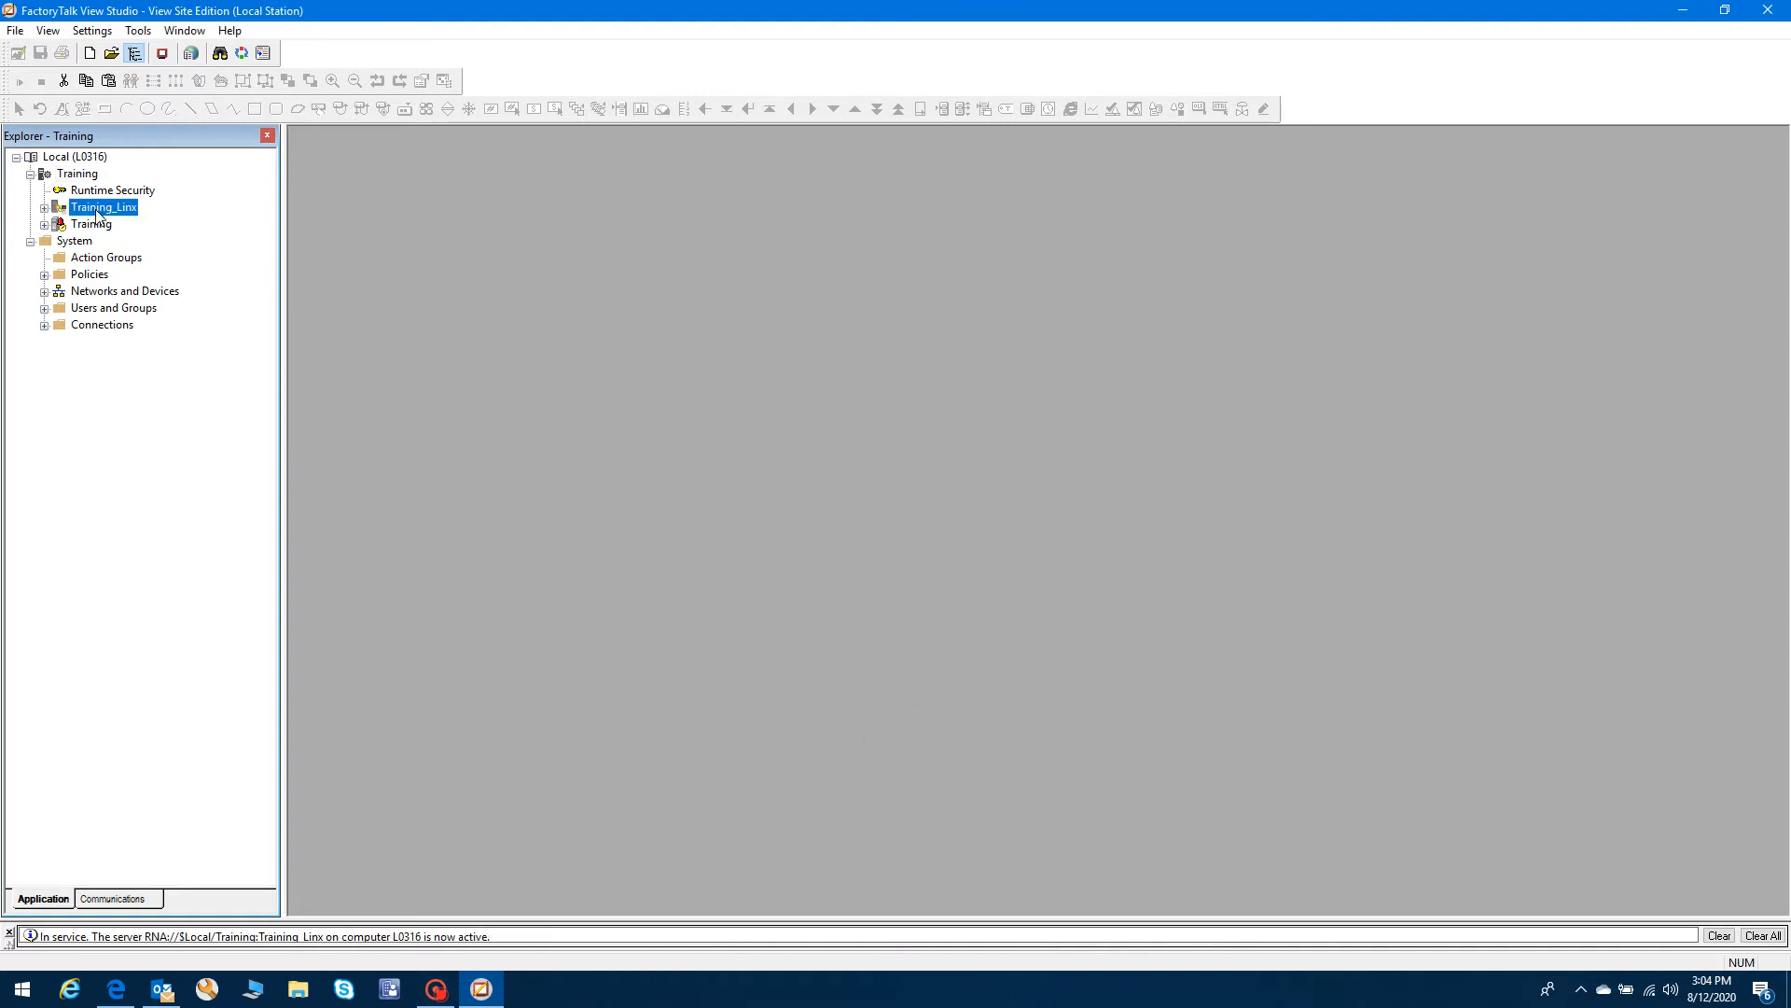
double_click(48, 226)
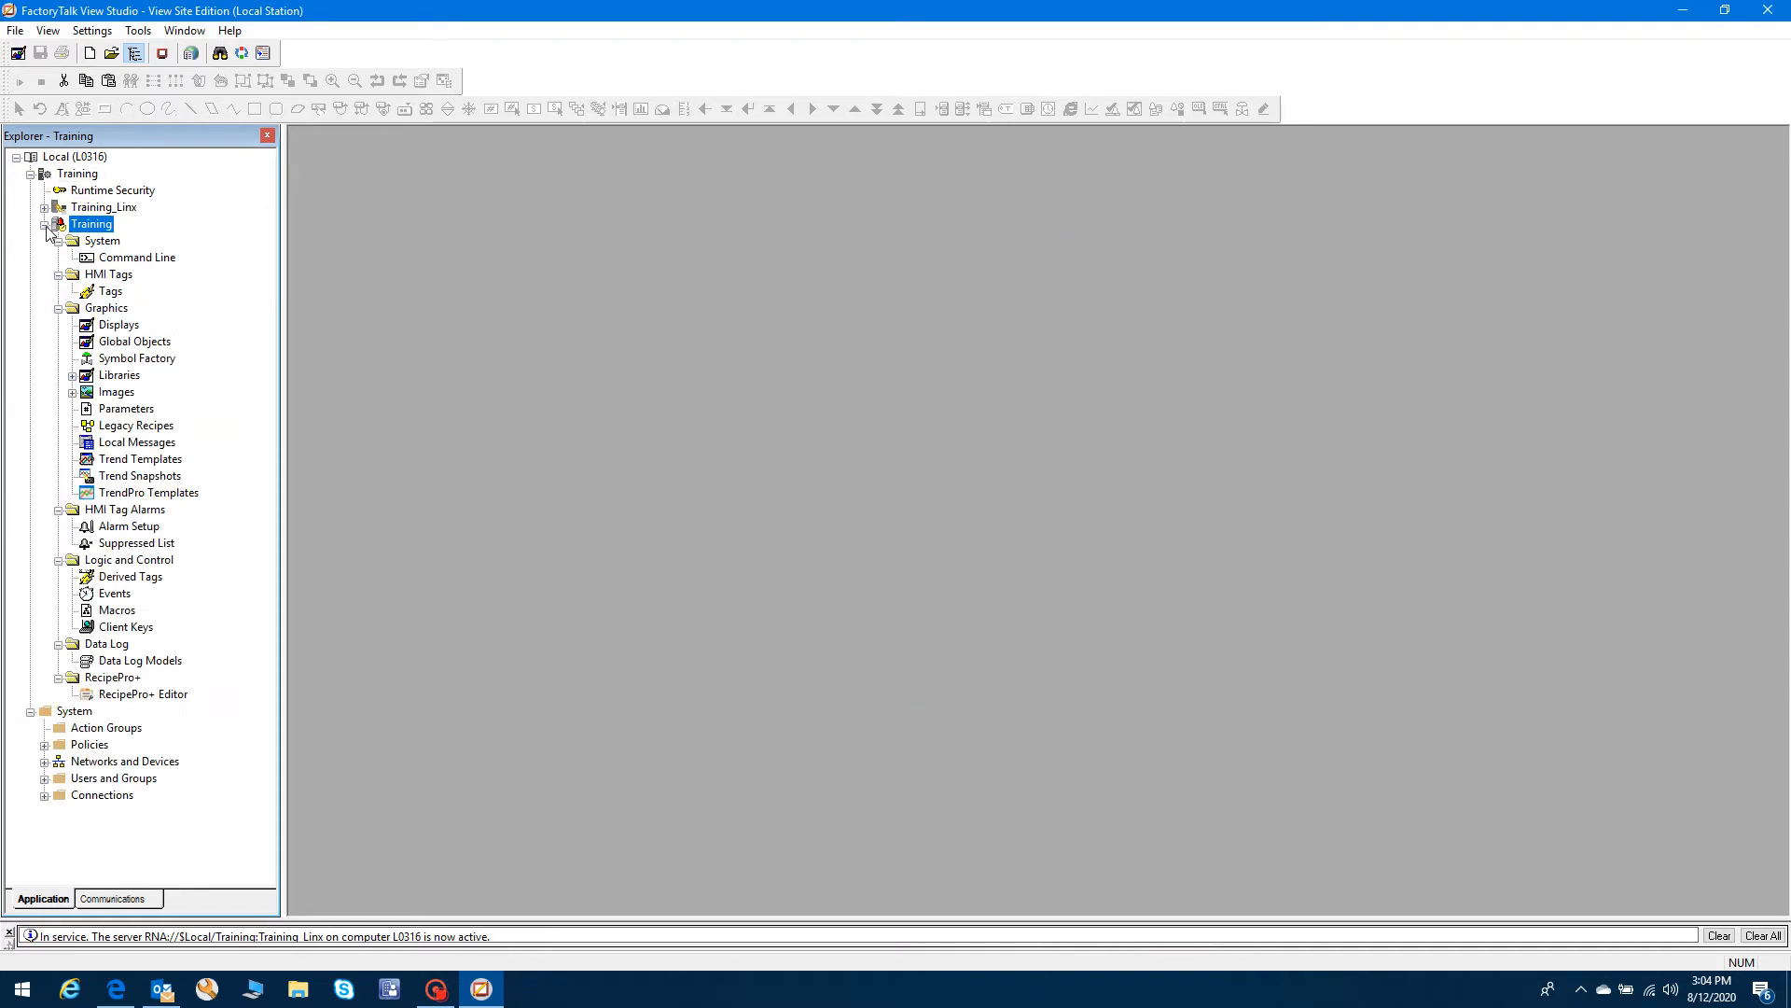
click(45, 224)
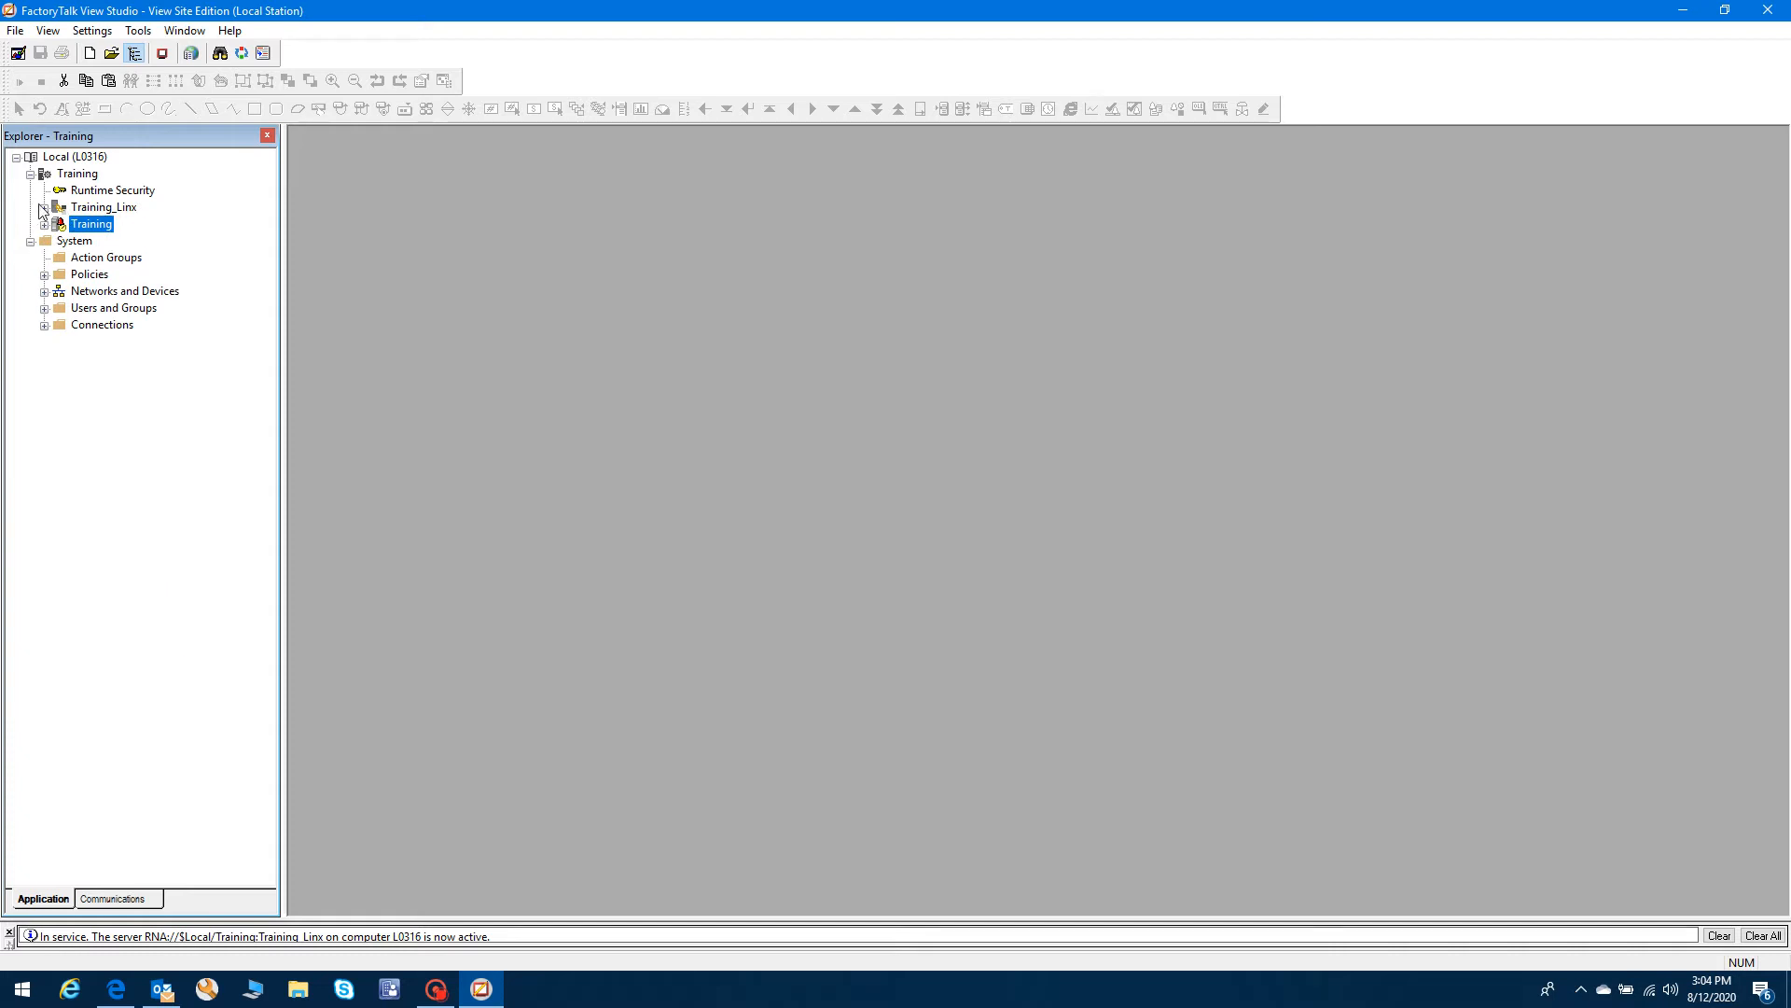
click(78, 175)
right_click(80, 176)
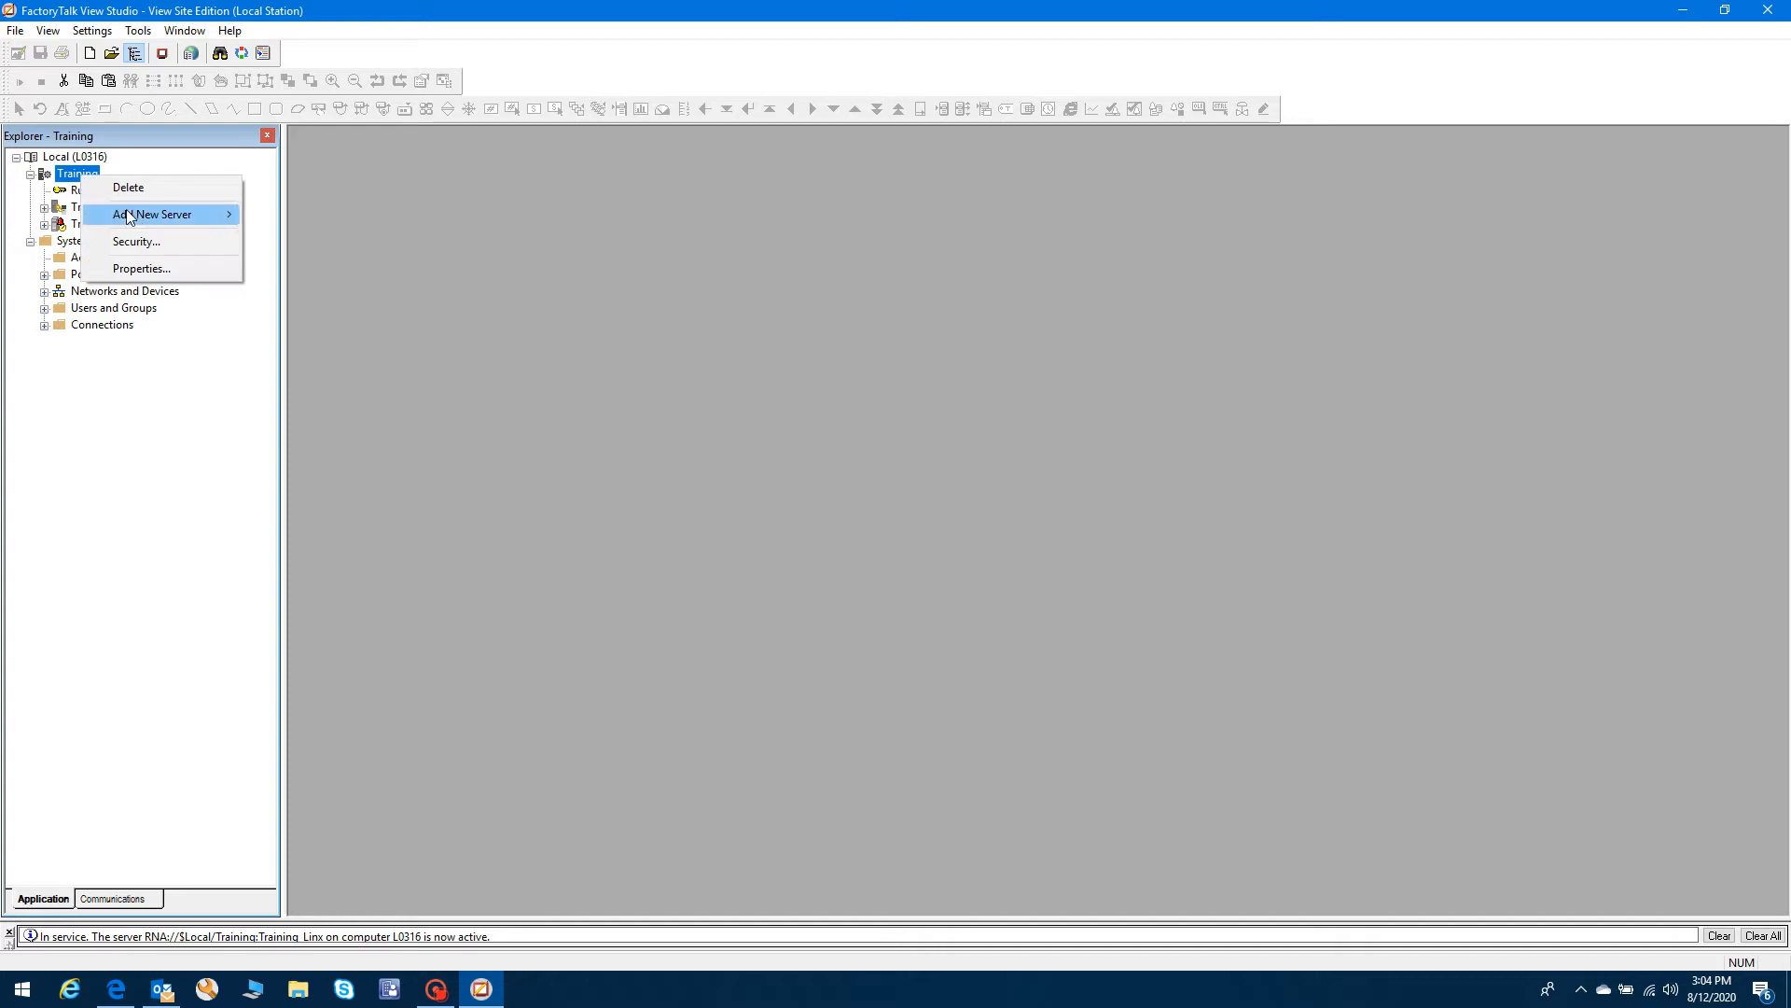
mouse_move(133, 215)
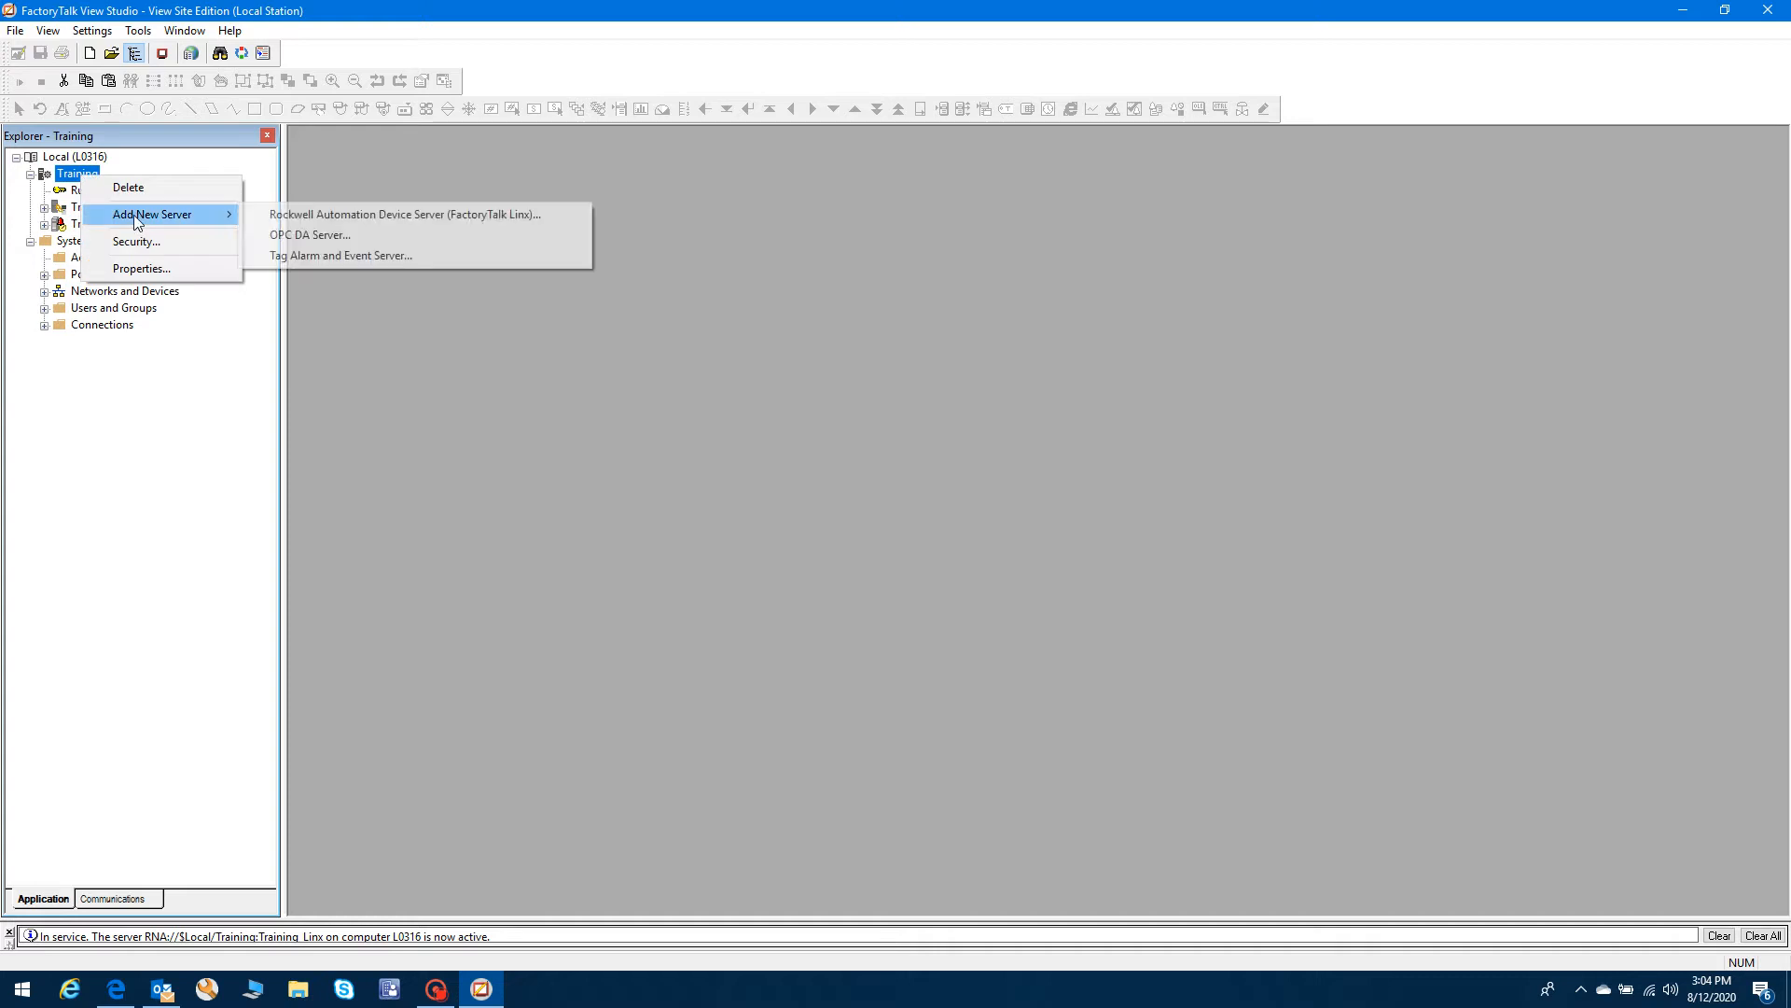
click(381, 256)
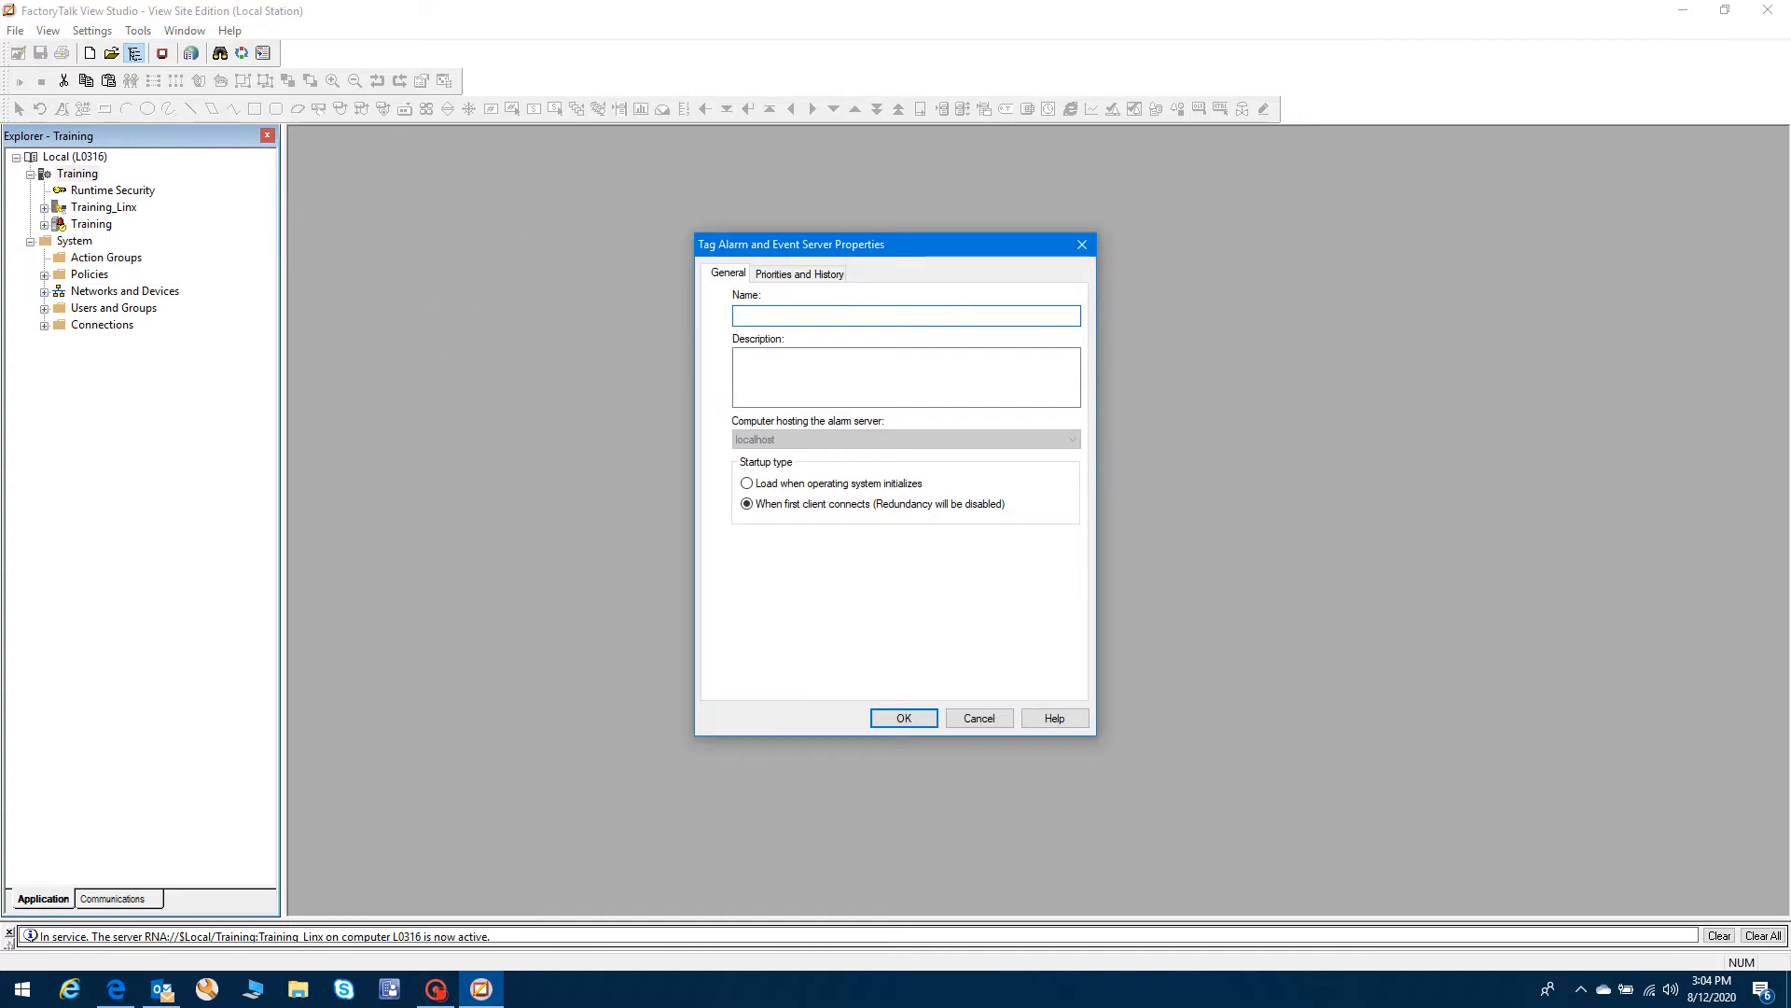
- Name the new server Training_AE, correcting a typo, and create it
text(Teain)
key(BackSpace)
key(BackSpace)
key(BackSpace)
text(raining_AE)
click(904, 718)
click(94, 209)
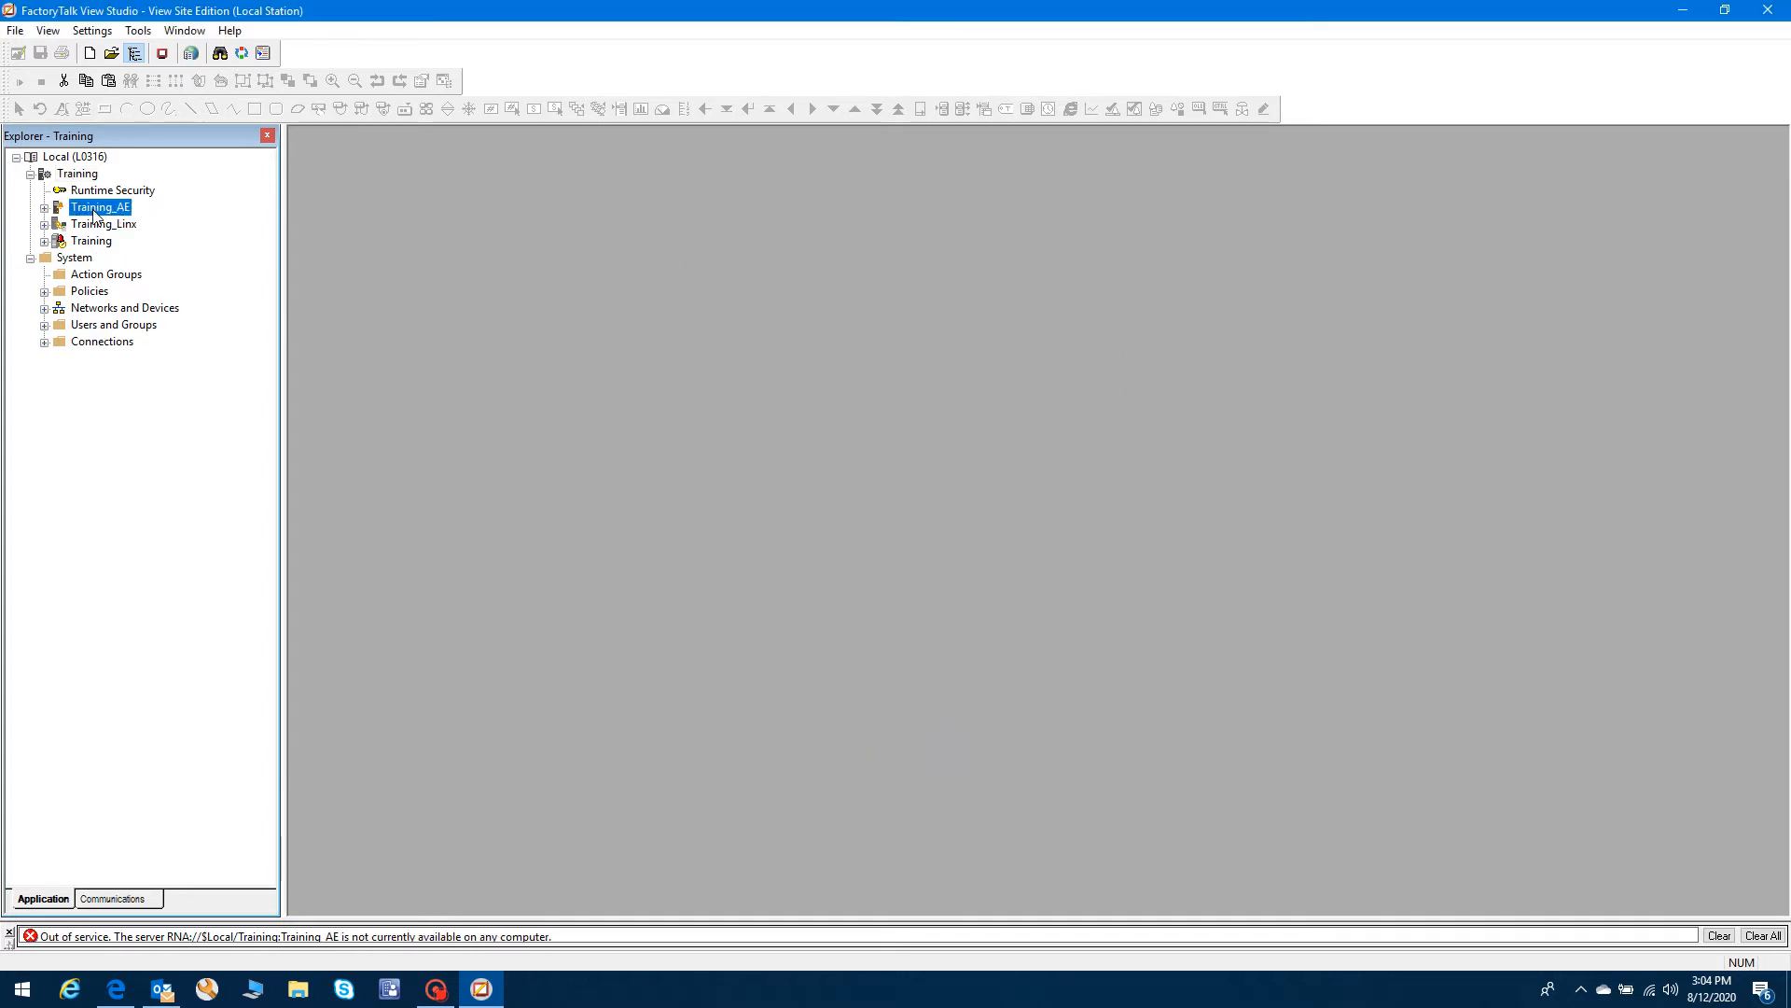
click(91, 242)
- Leave the Add New Server menu unused and expand the Training HMI server's folders
right_click(89, 177)
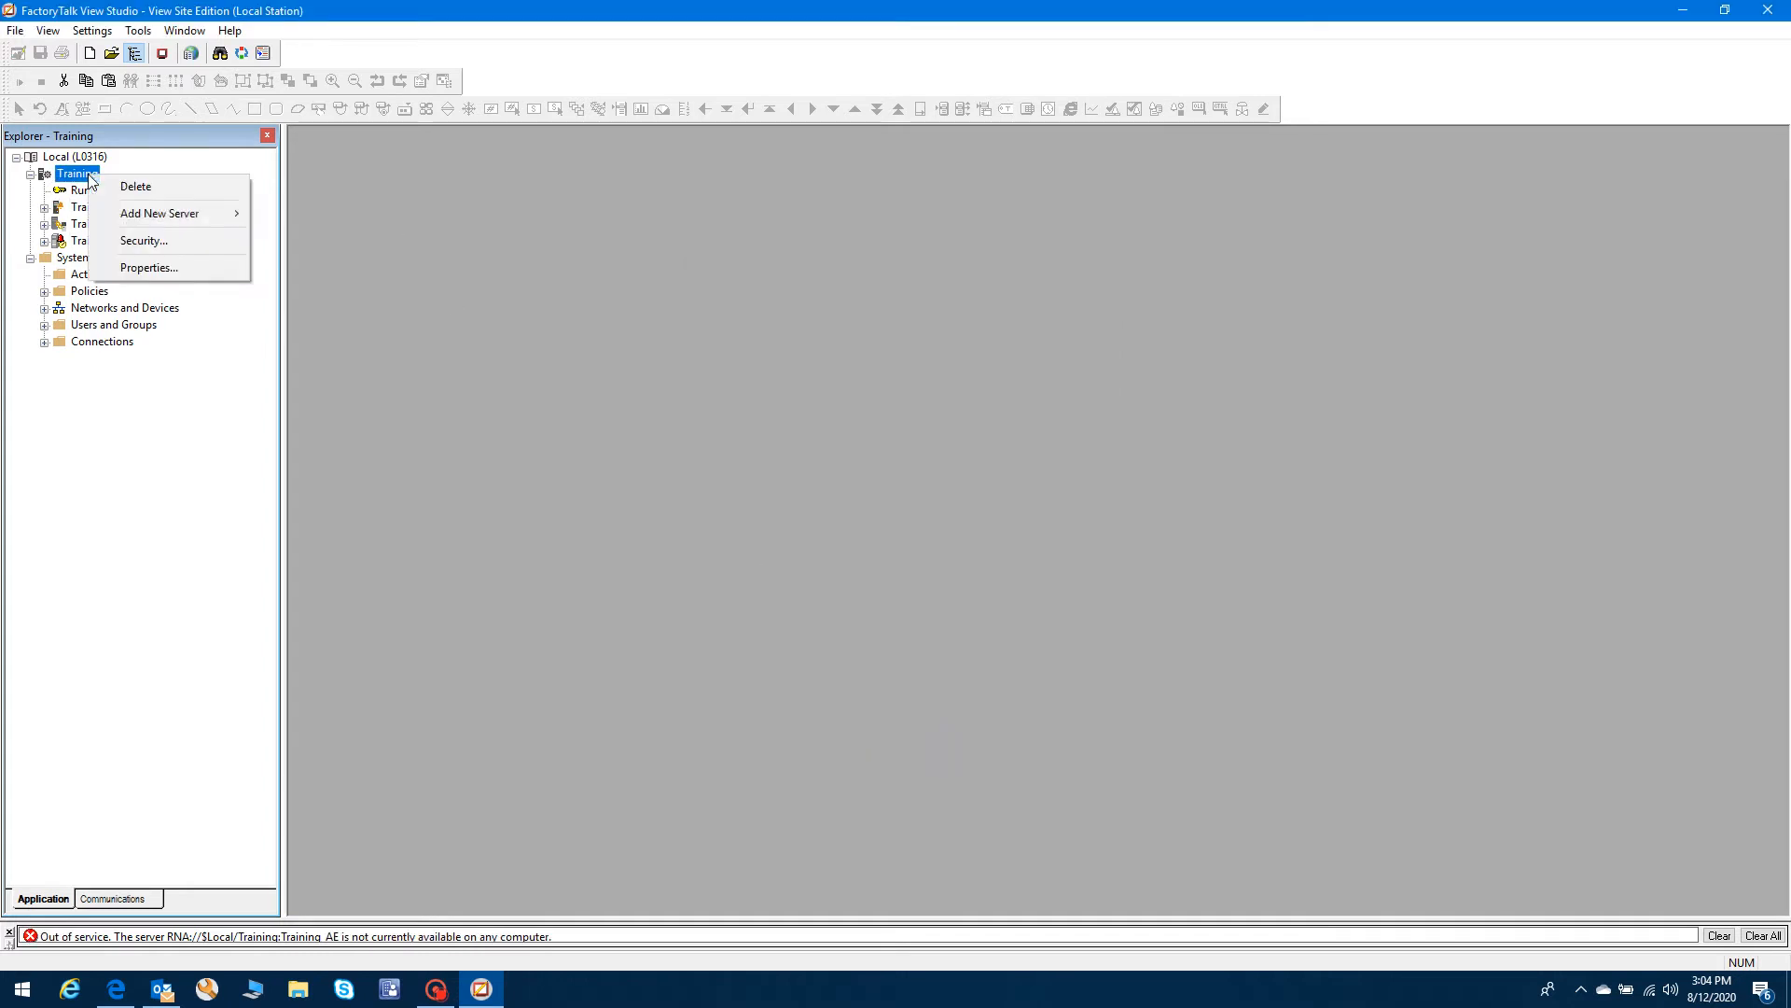
mouse_move(165, 212)
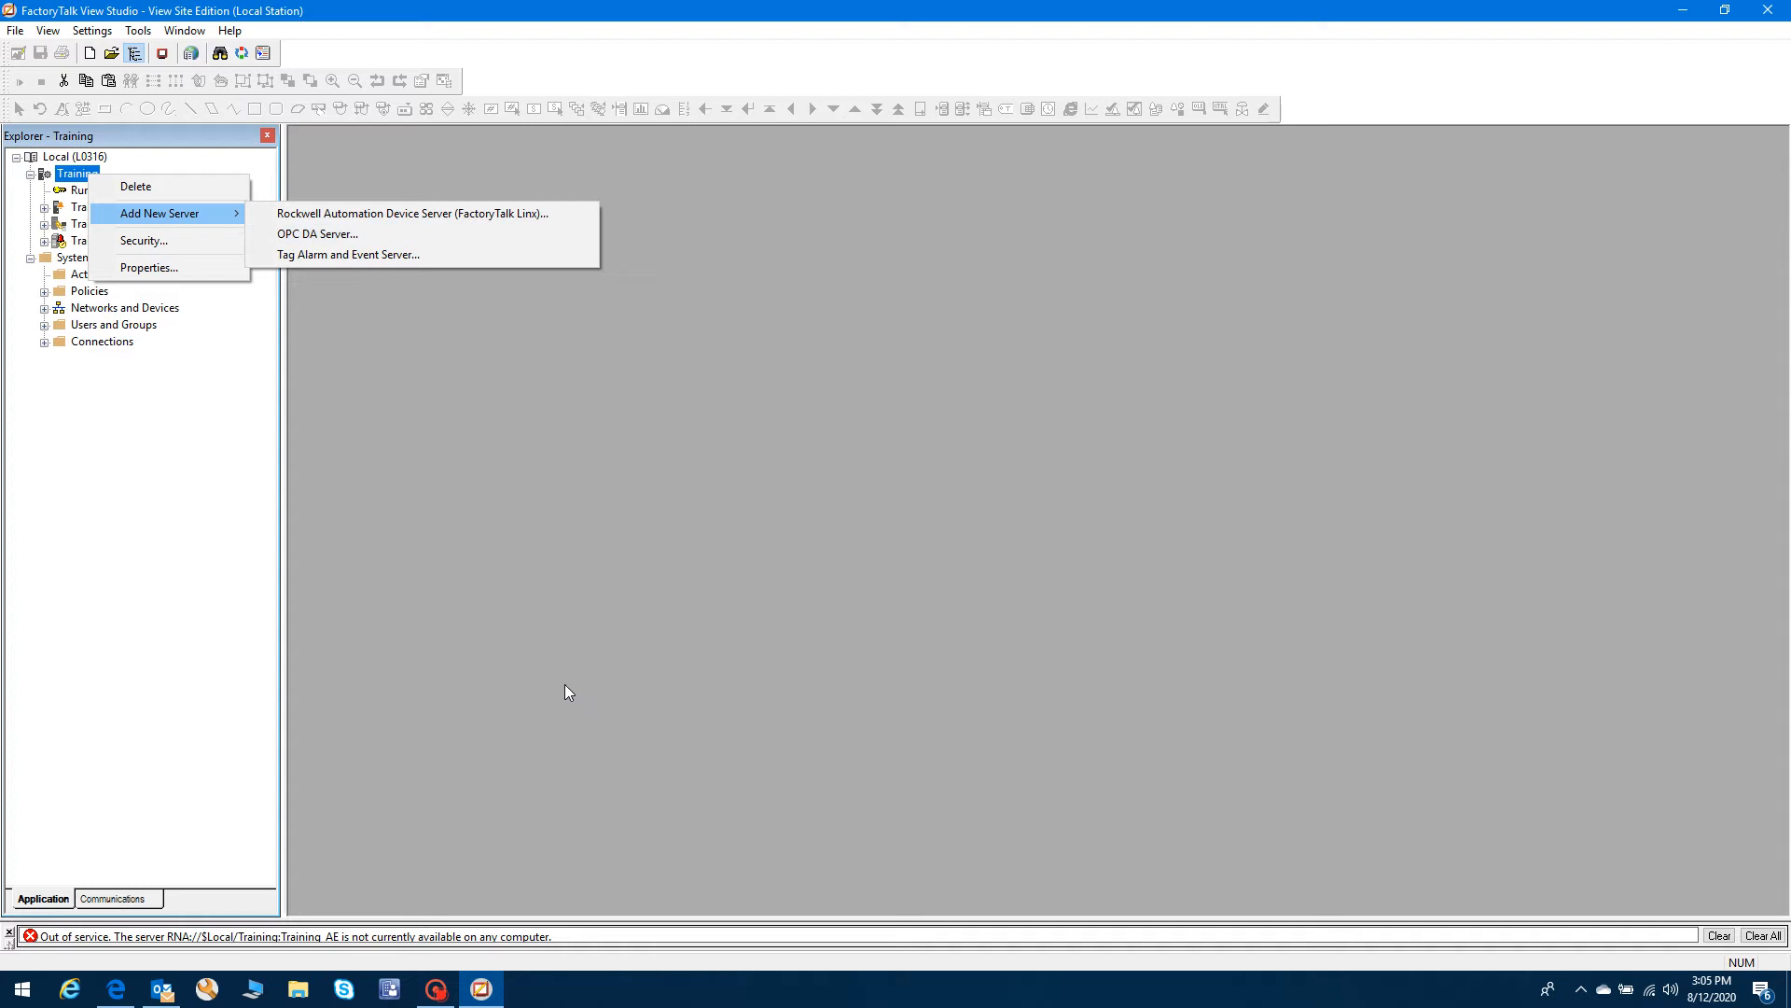
click(589, 634)
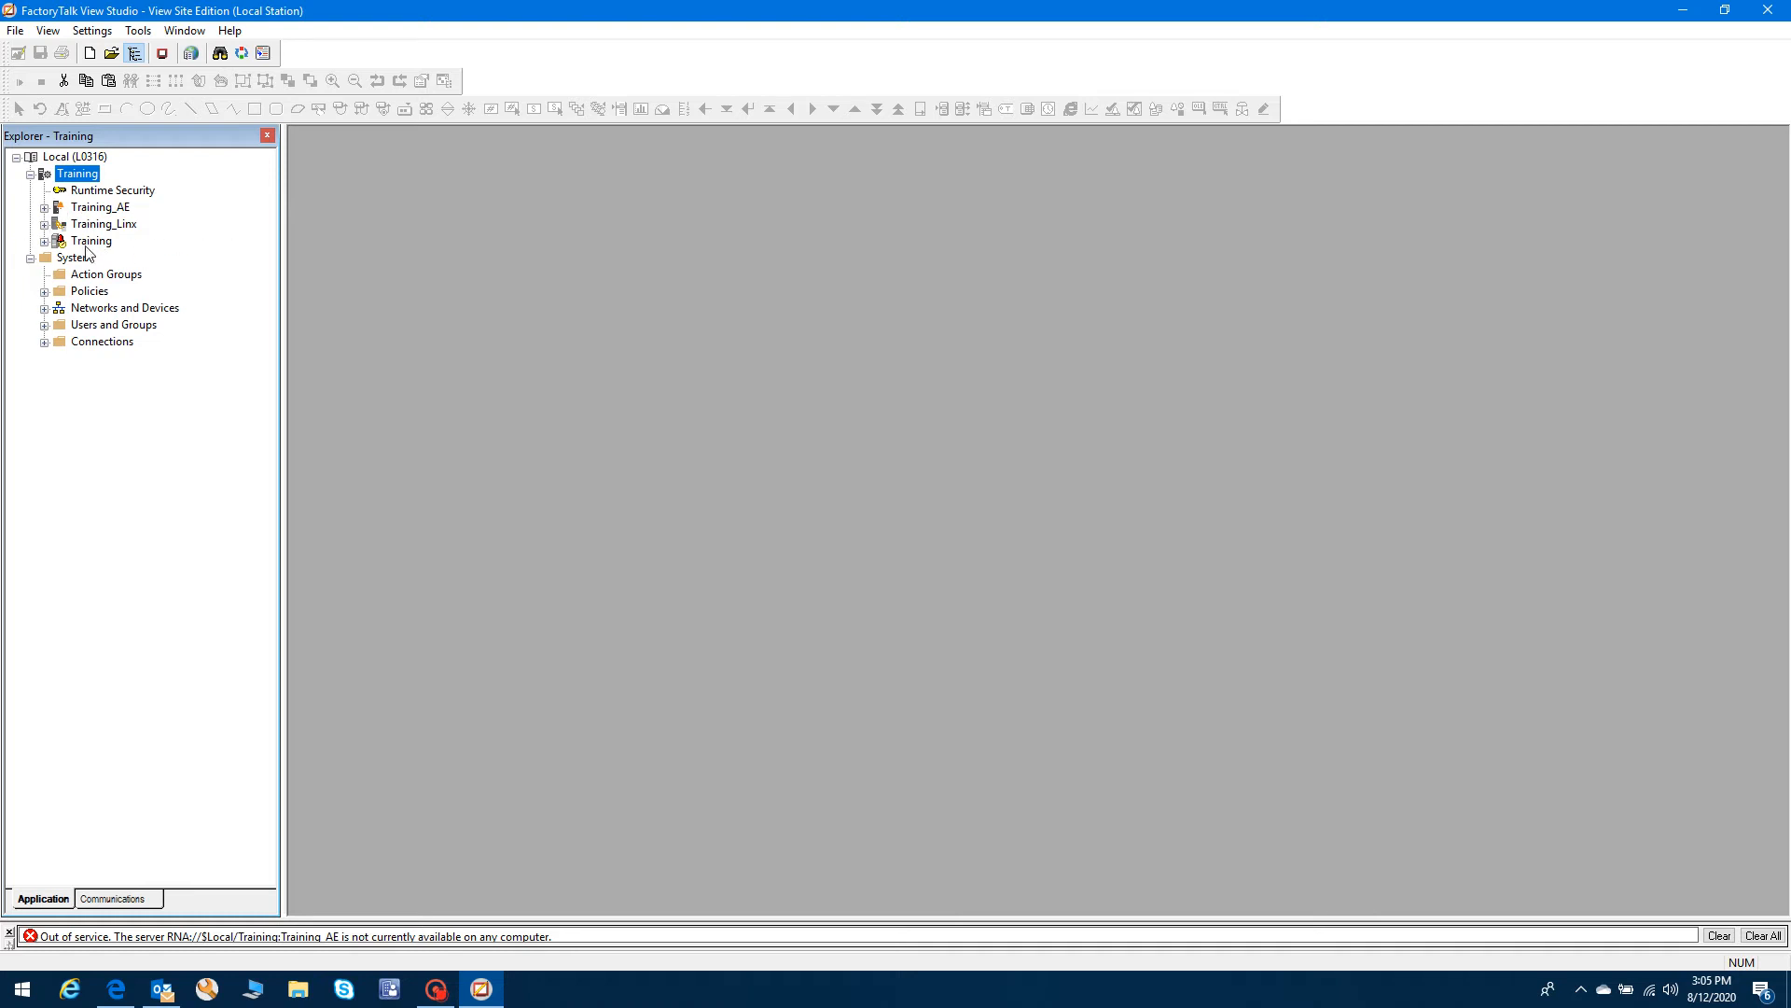
click(45, 242)
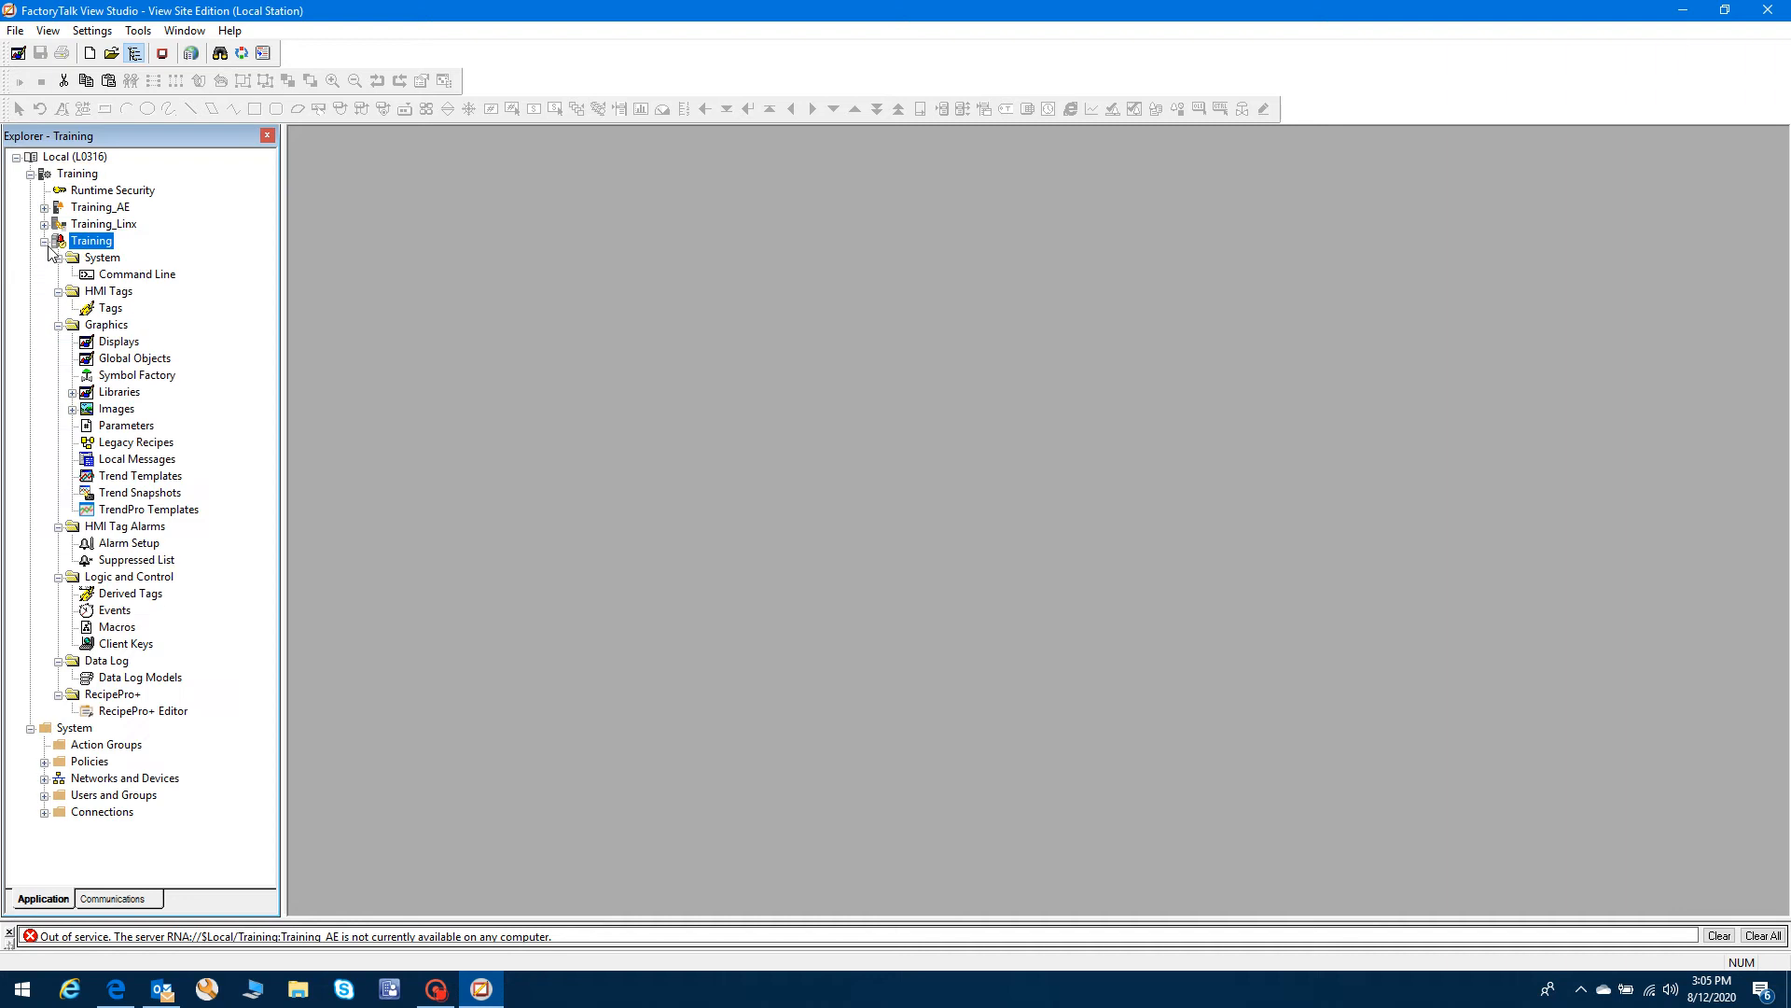
right_click(100, 244)
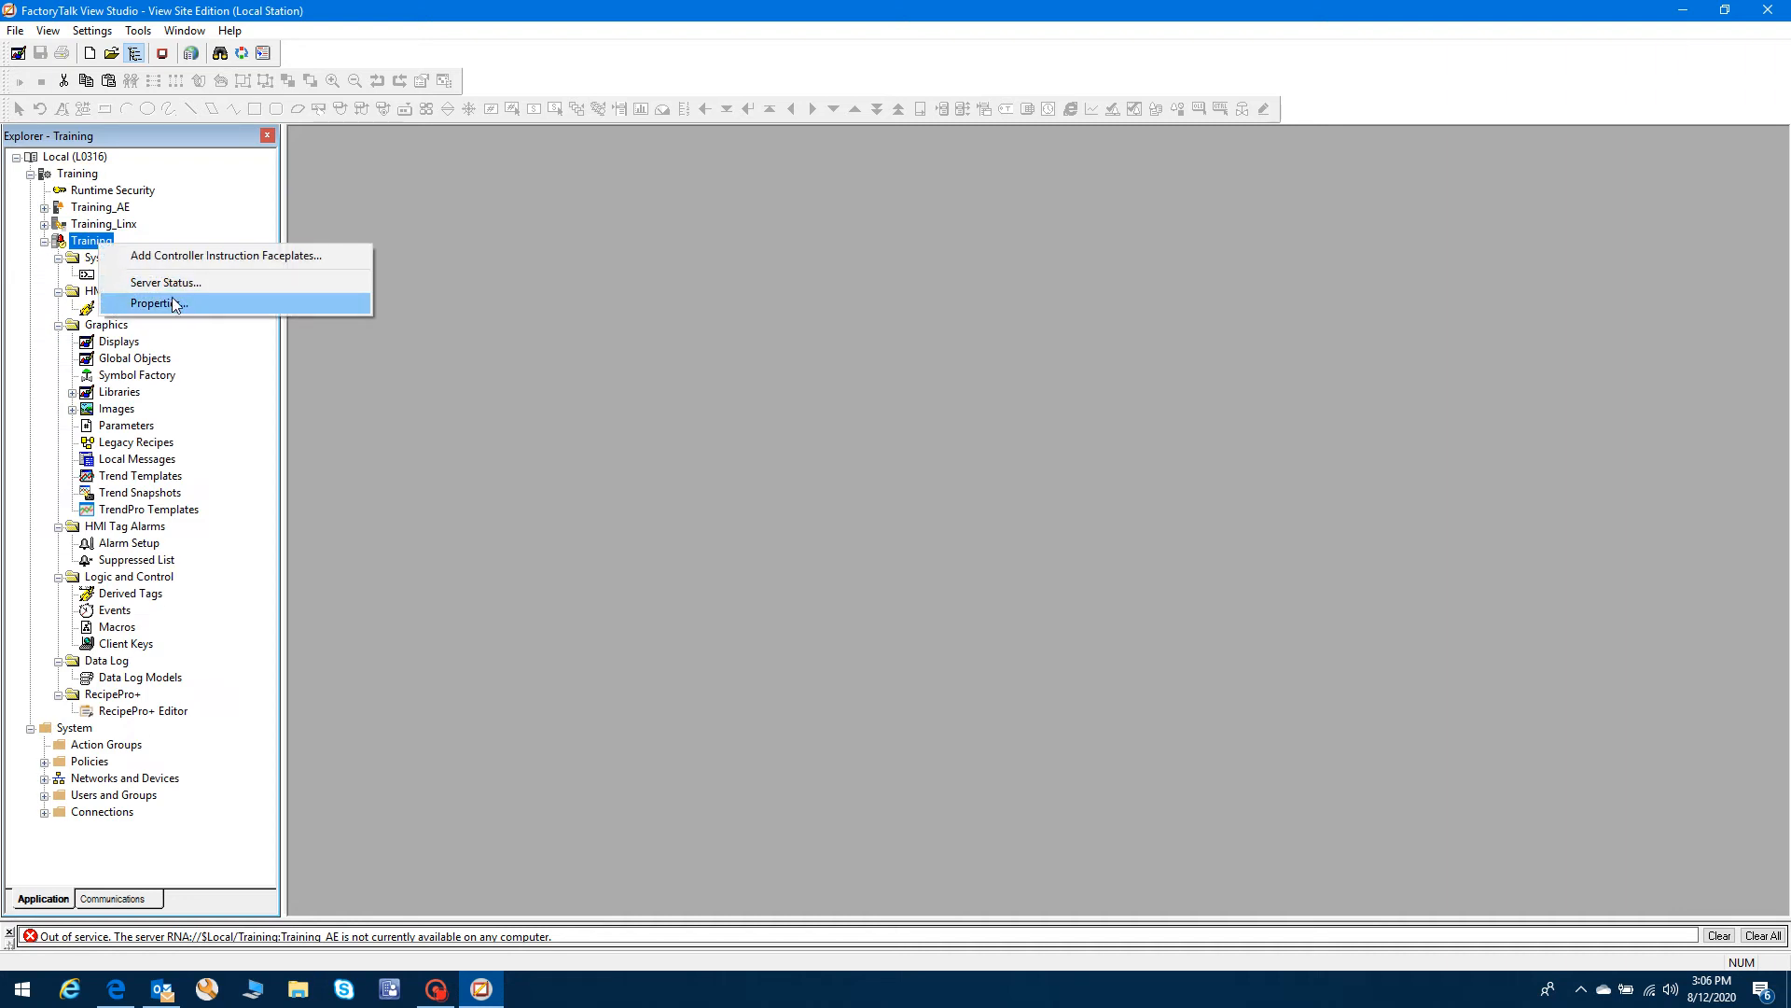
click(159, 303)
click(184, 100)
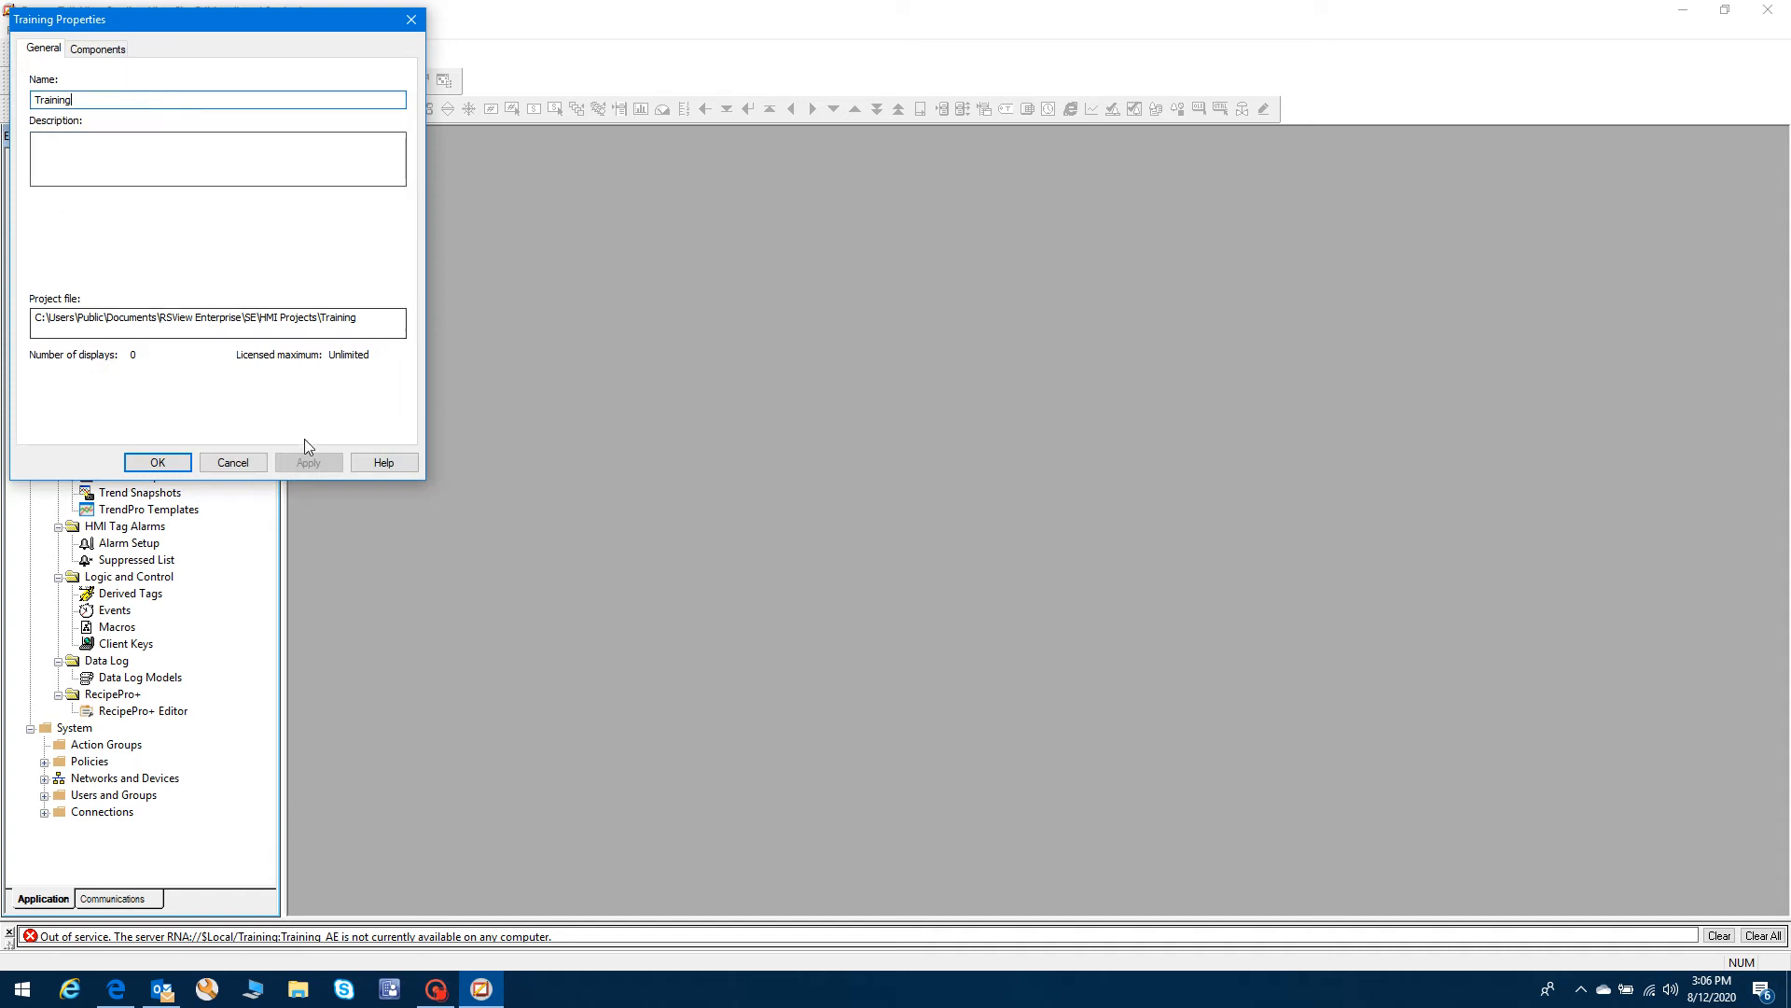
click(233, 463)
right_click(91, 245)
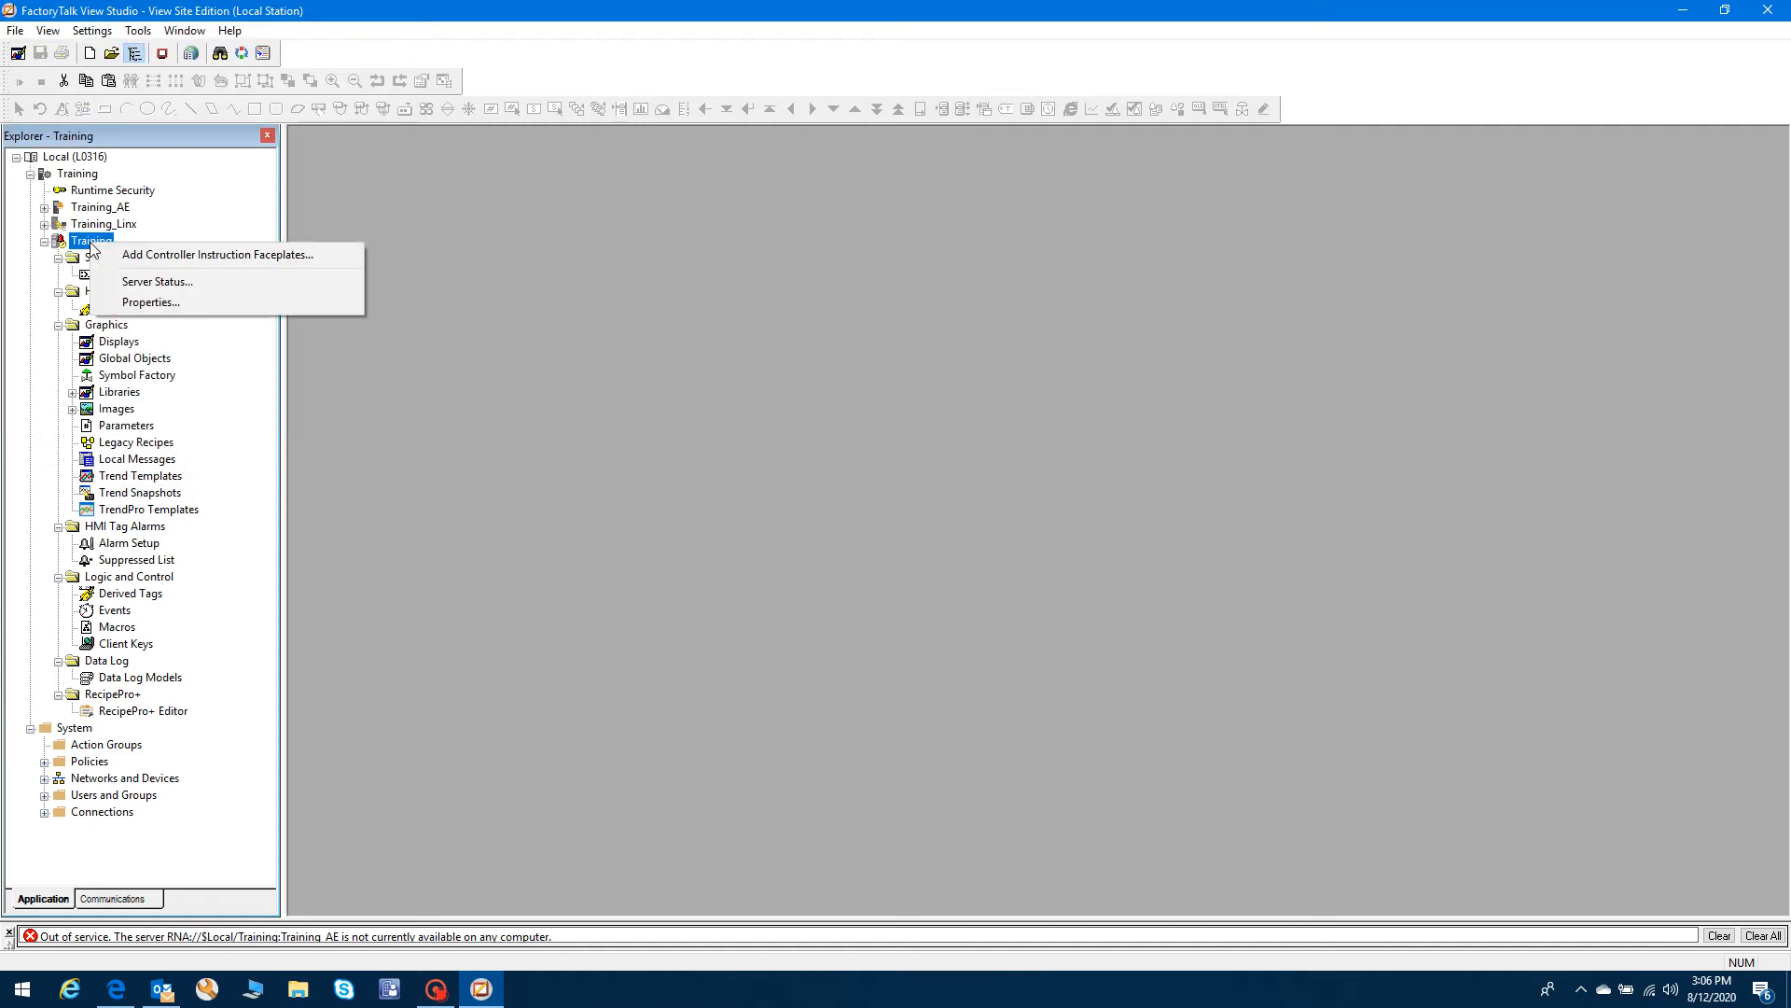
click(773, 422)
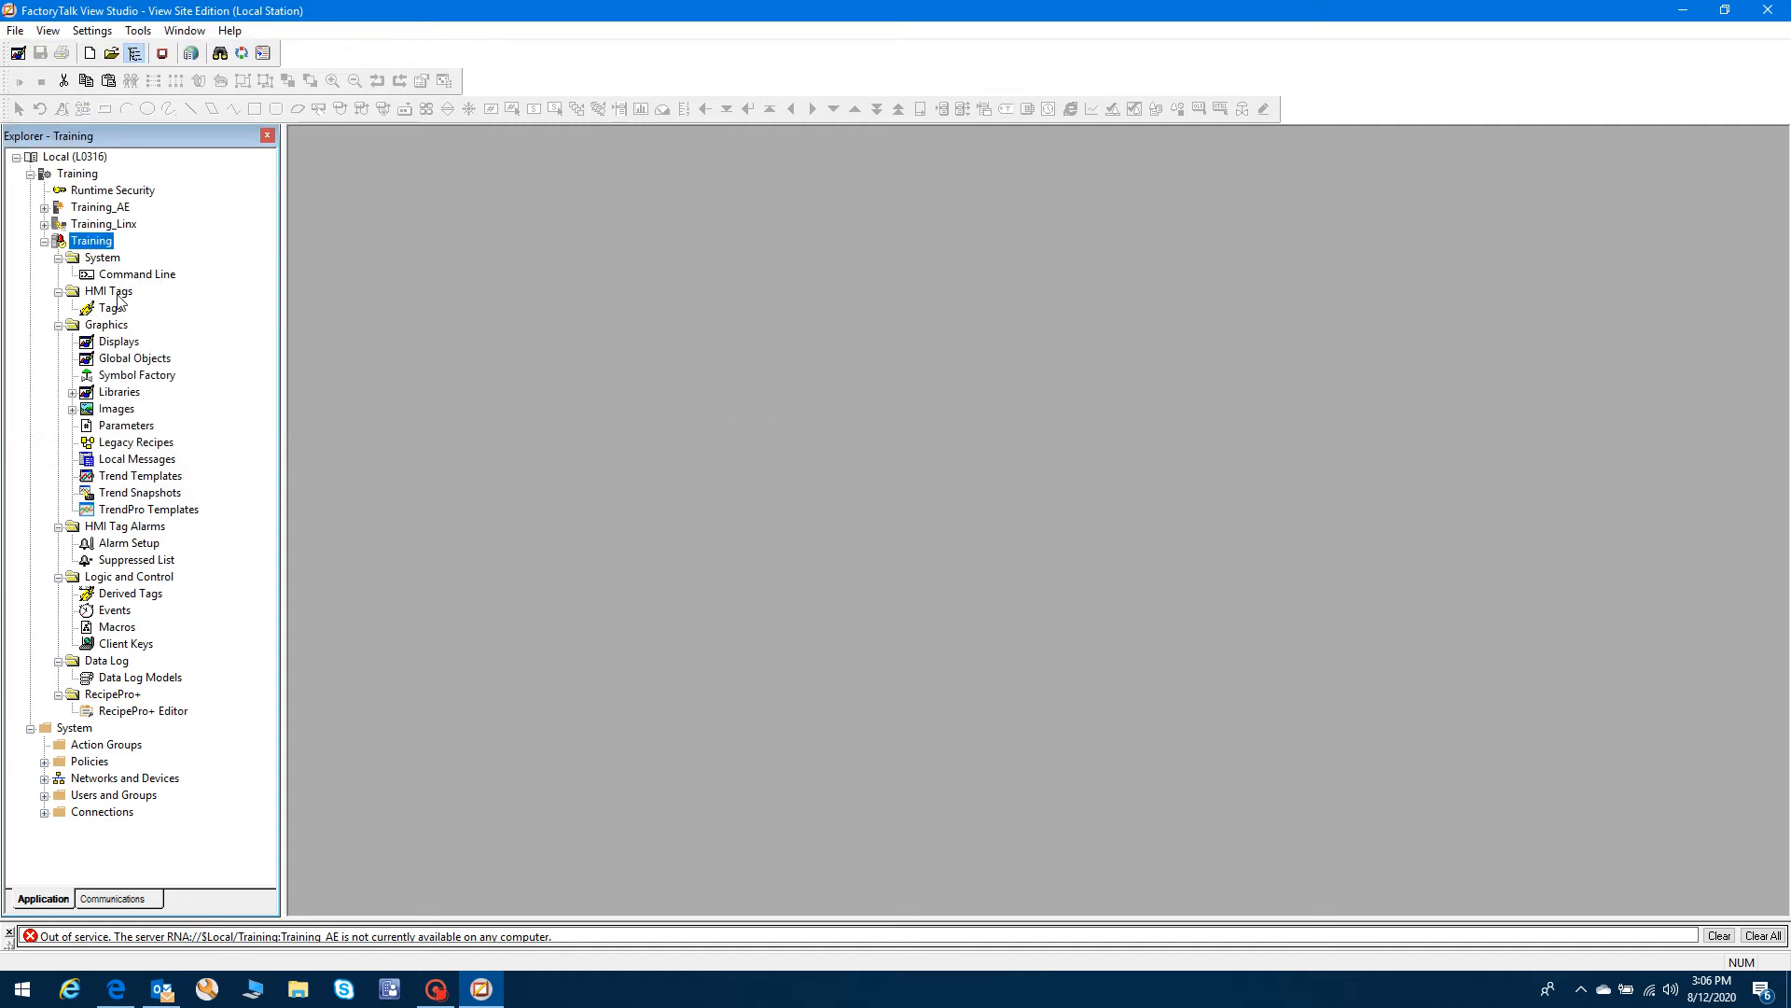
click(118, 343)
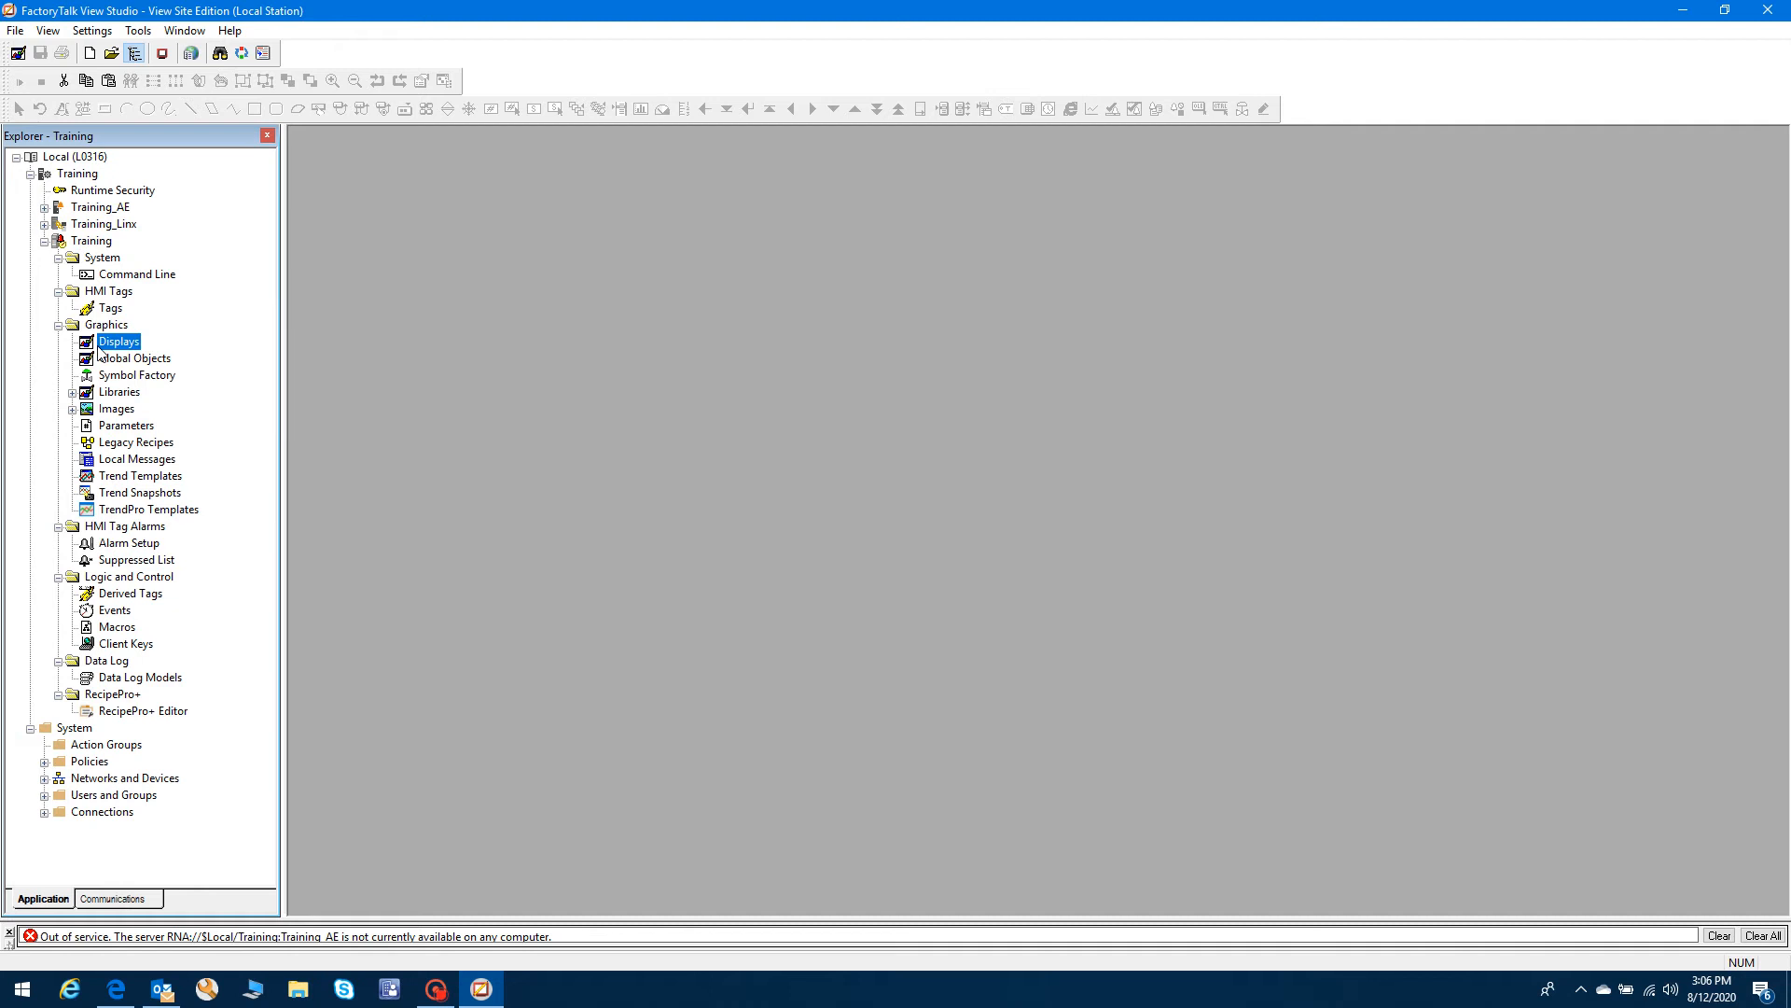
- Create a new display and draw a no-border push button on it
right_click(121, 347)
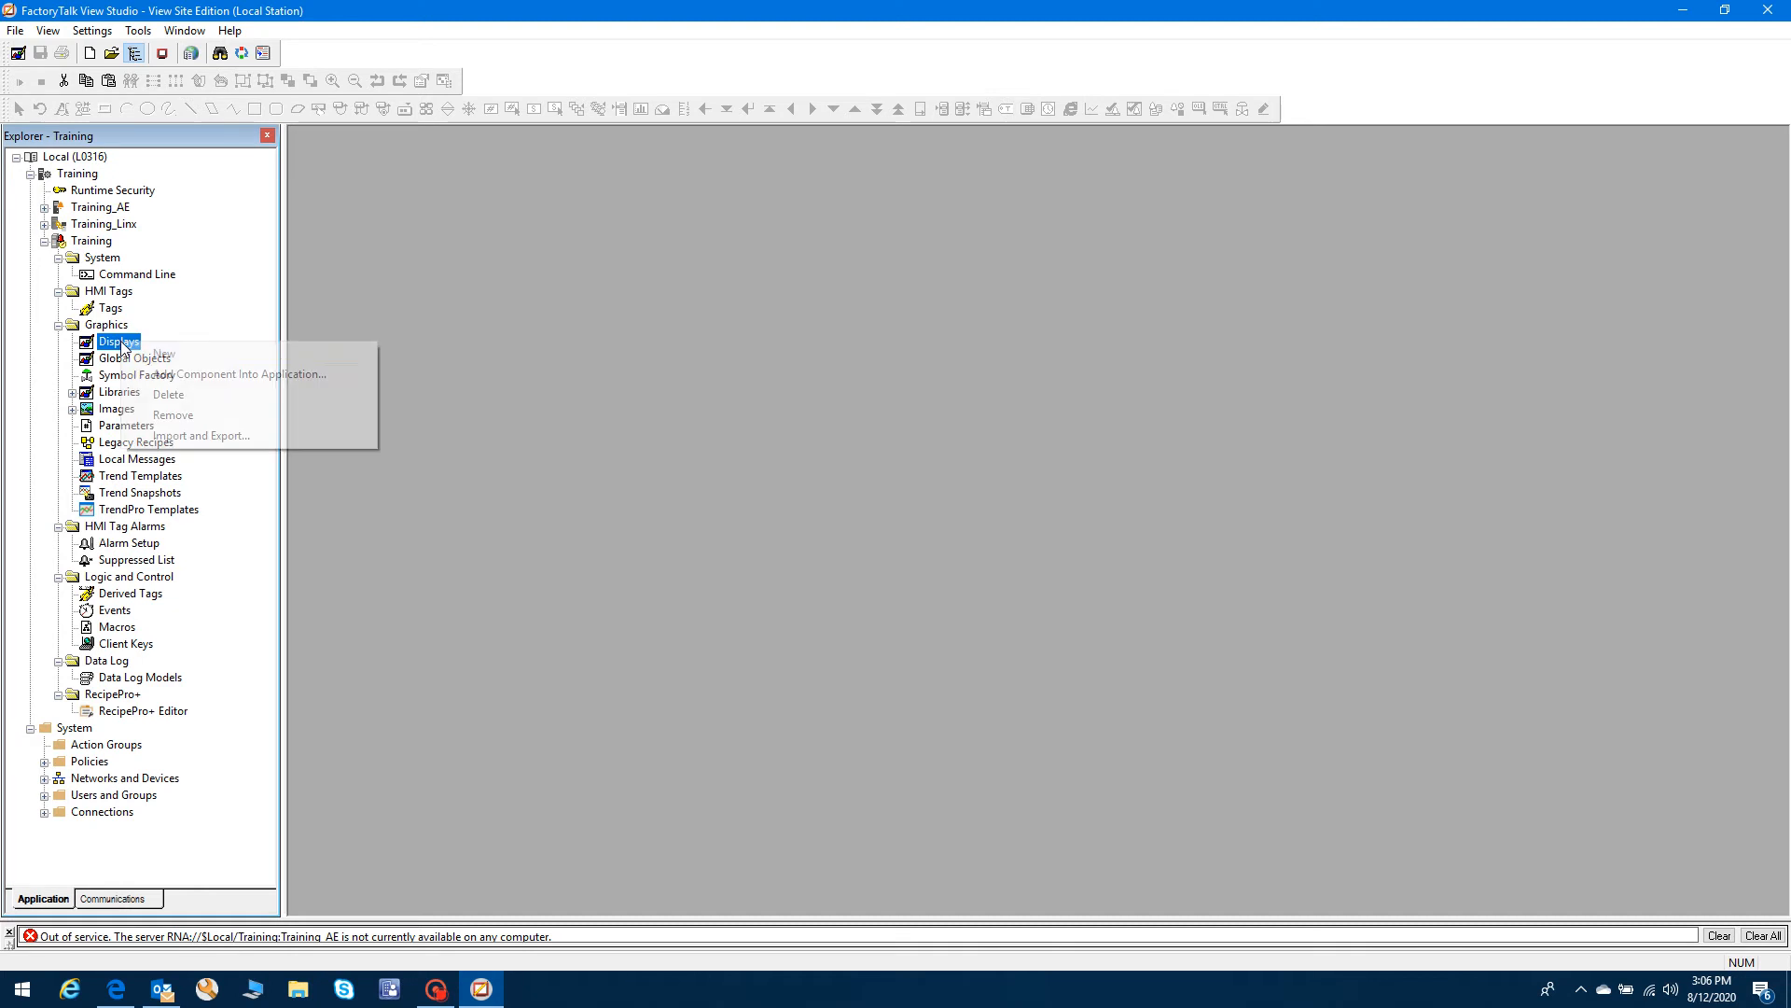
click(168, 354)
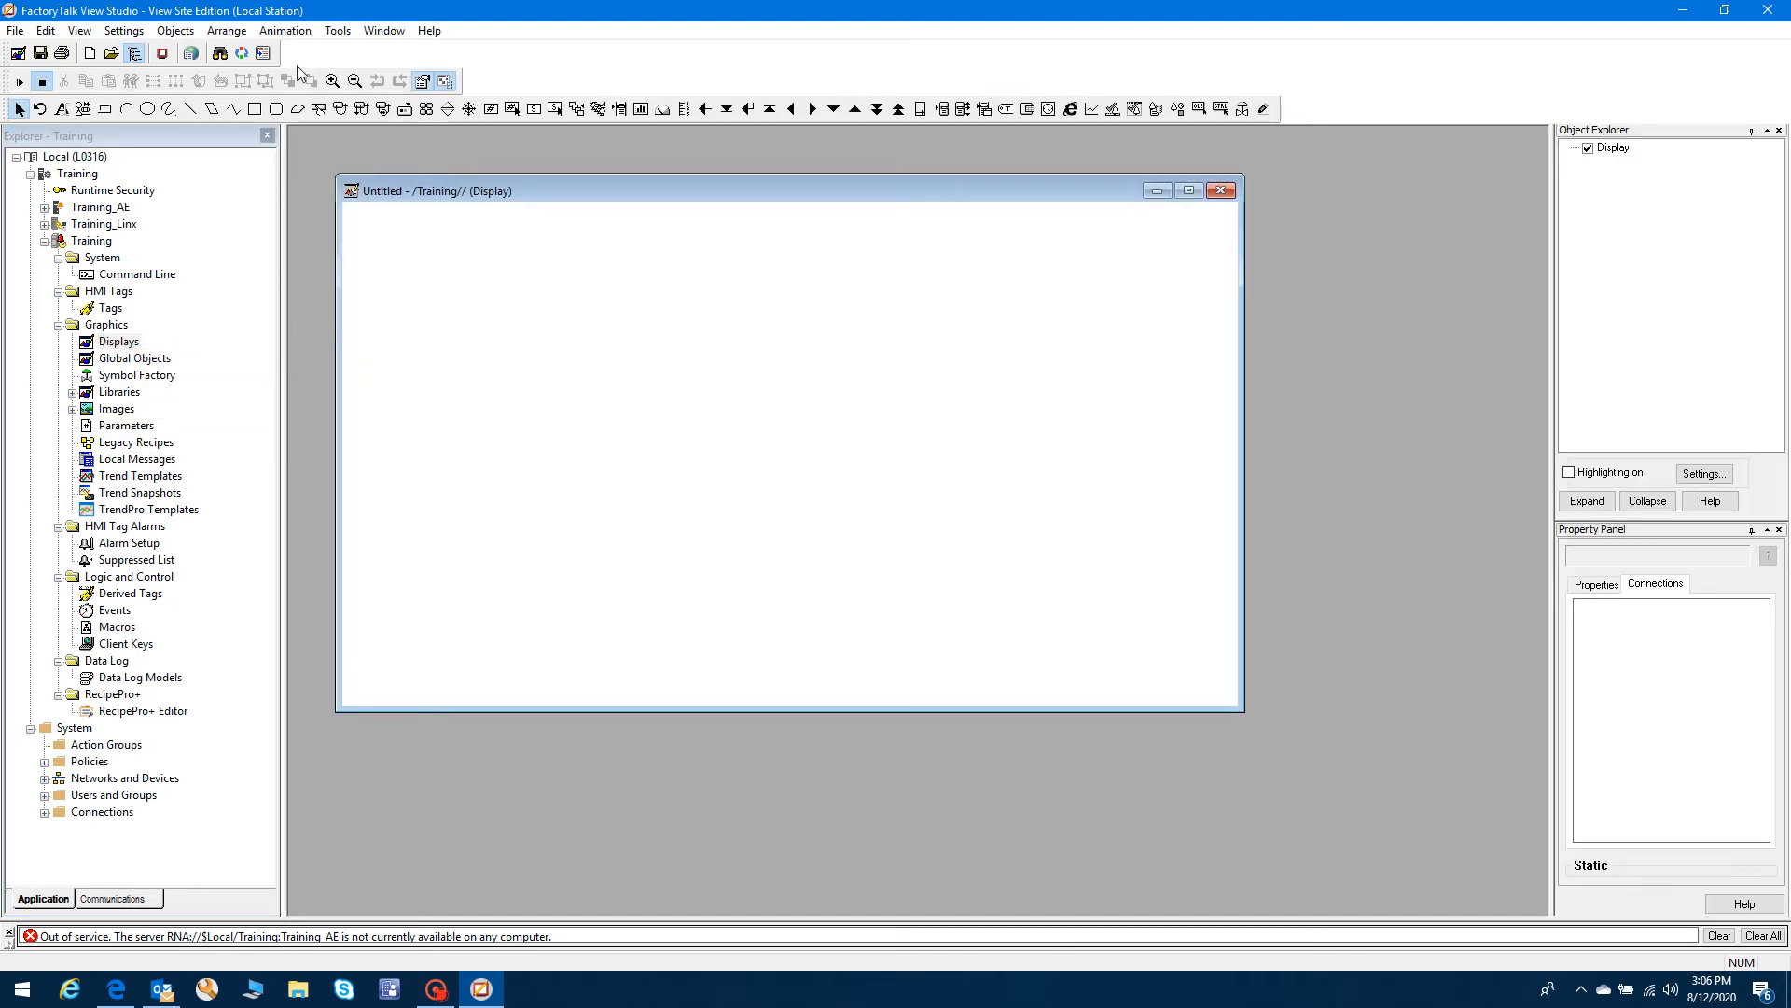
click(284, 31)
mouse_move(226, 36)
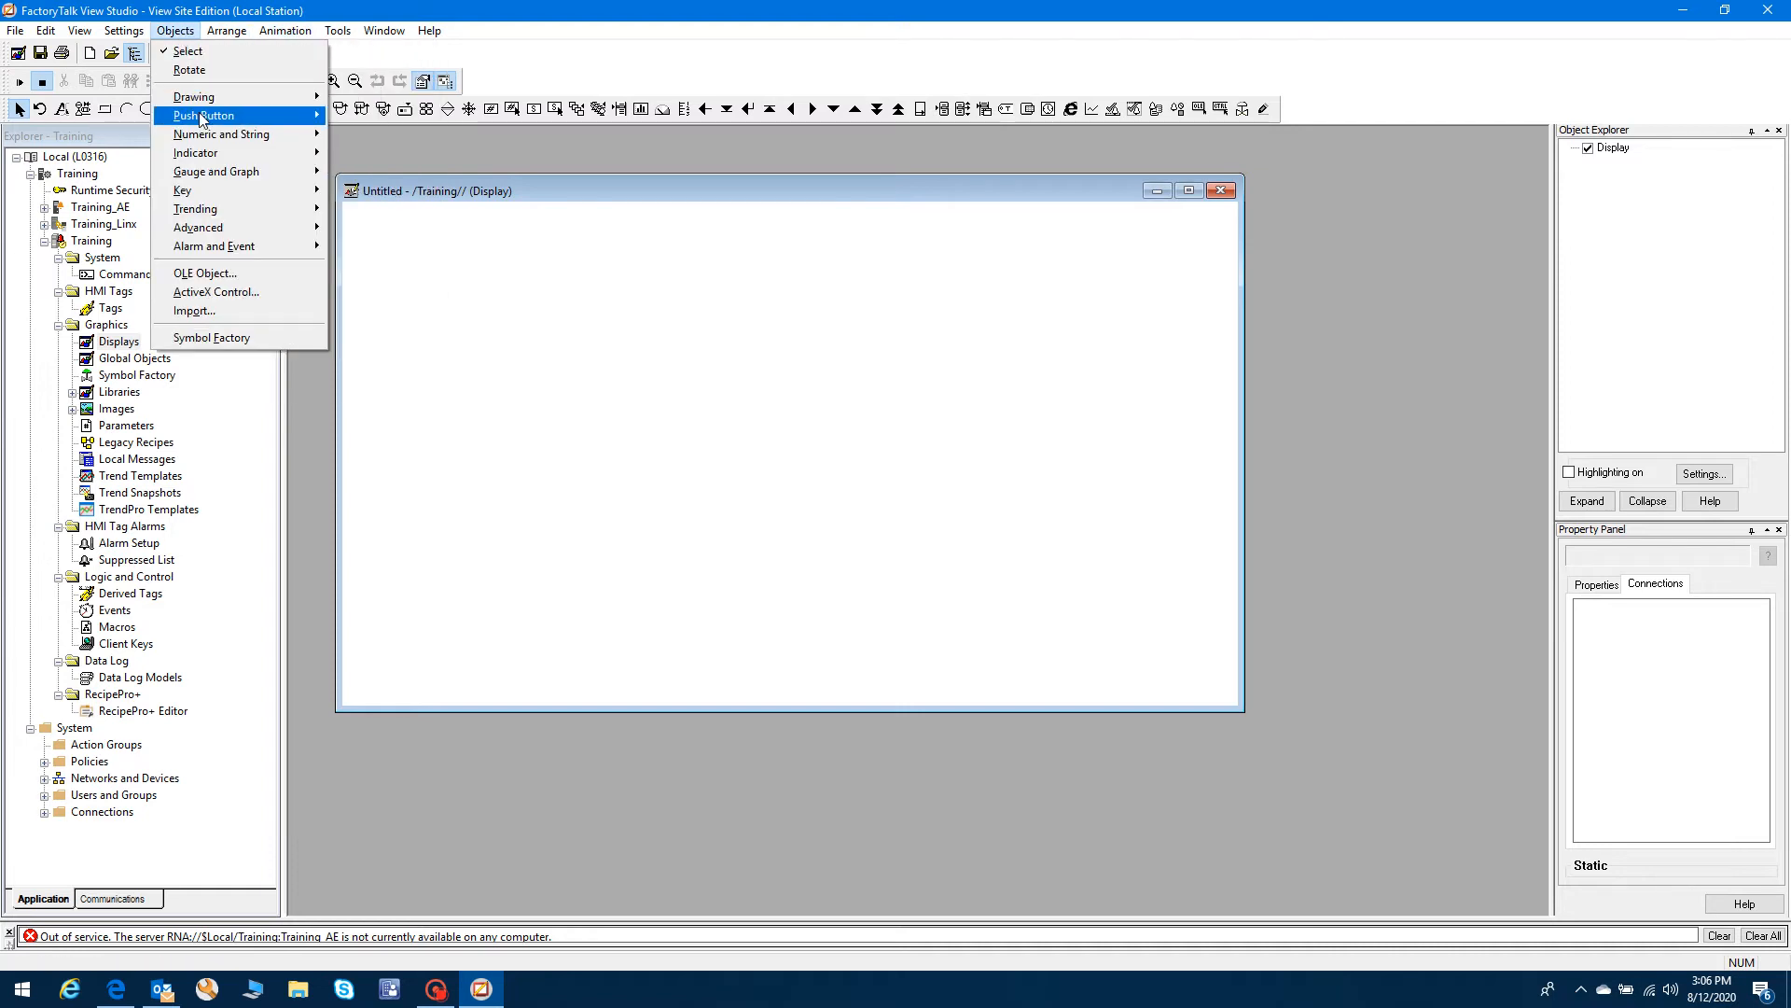
mouse_move(204, 115)
click(363, 115)
drag(579, 305, 691, 464)
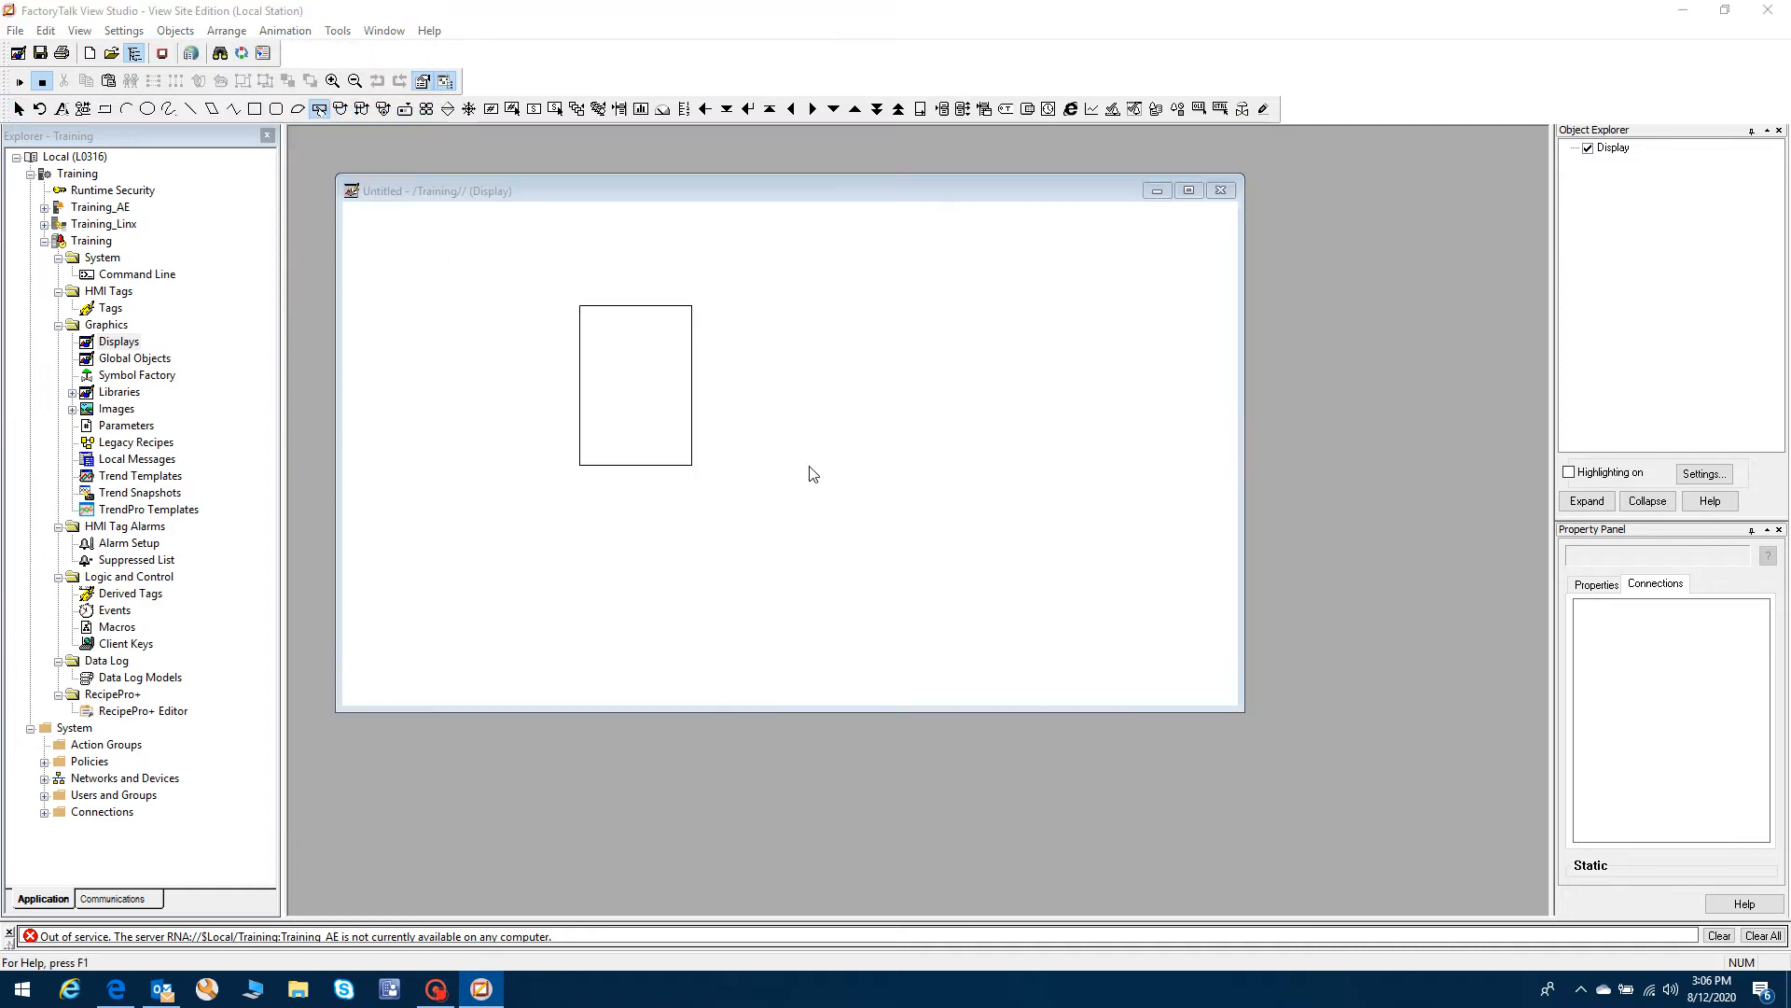
click(709, 329)
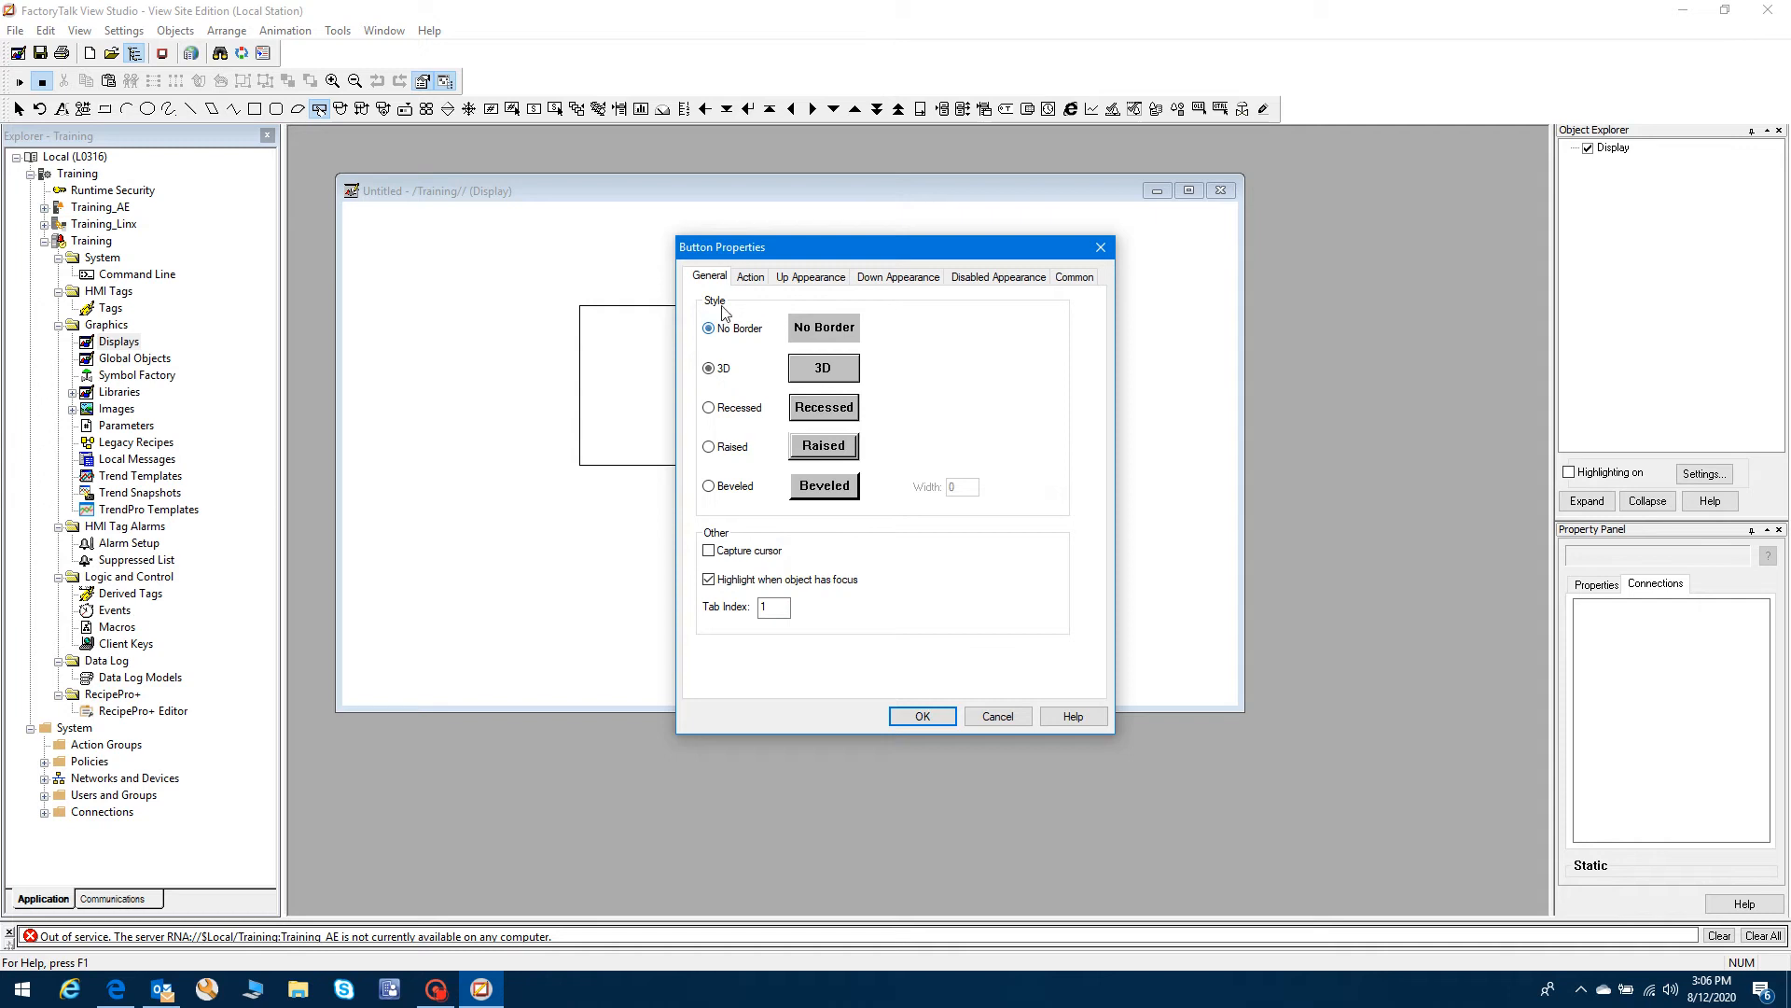
- Cancel the button's command wizard and properties, then close the display without saving
click(752, 277)
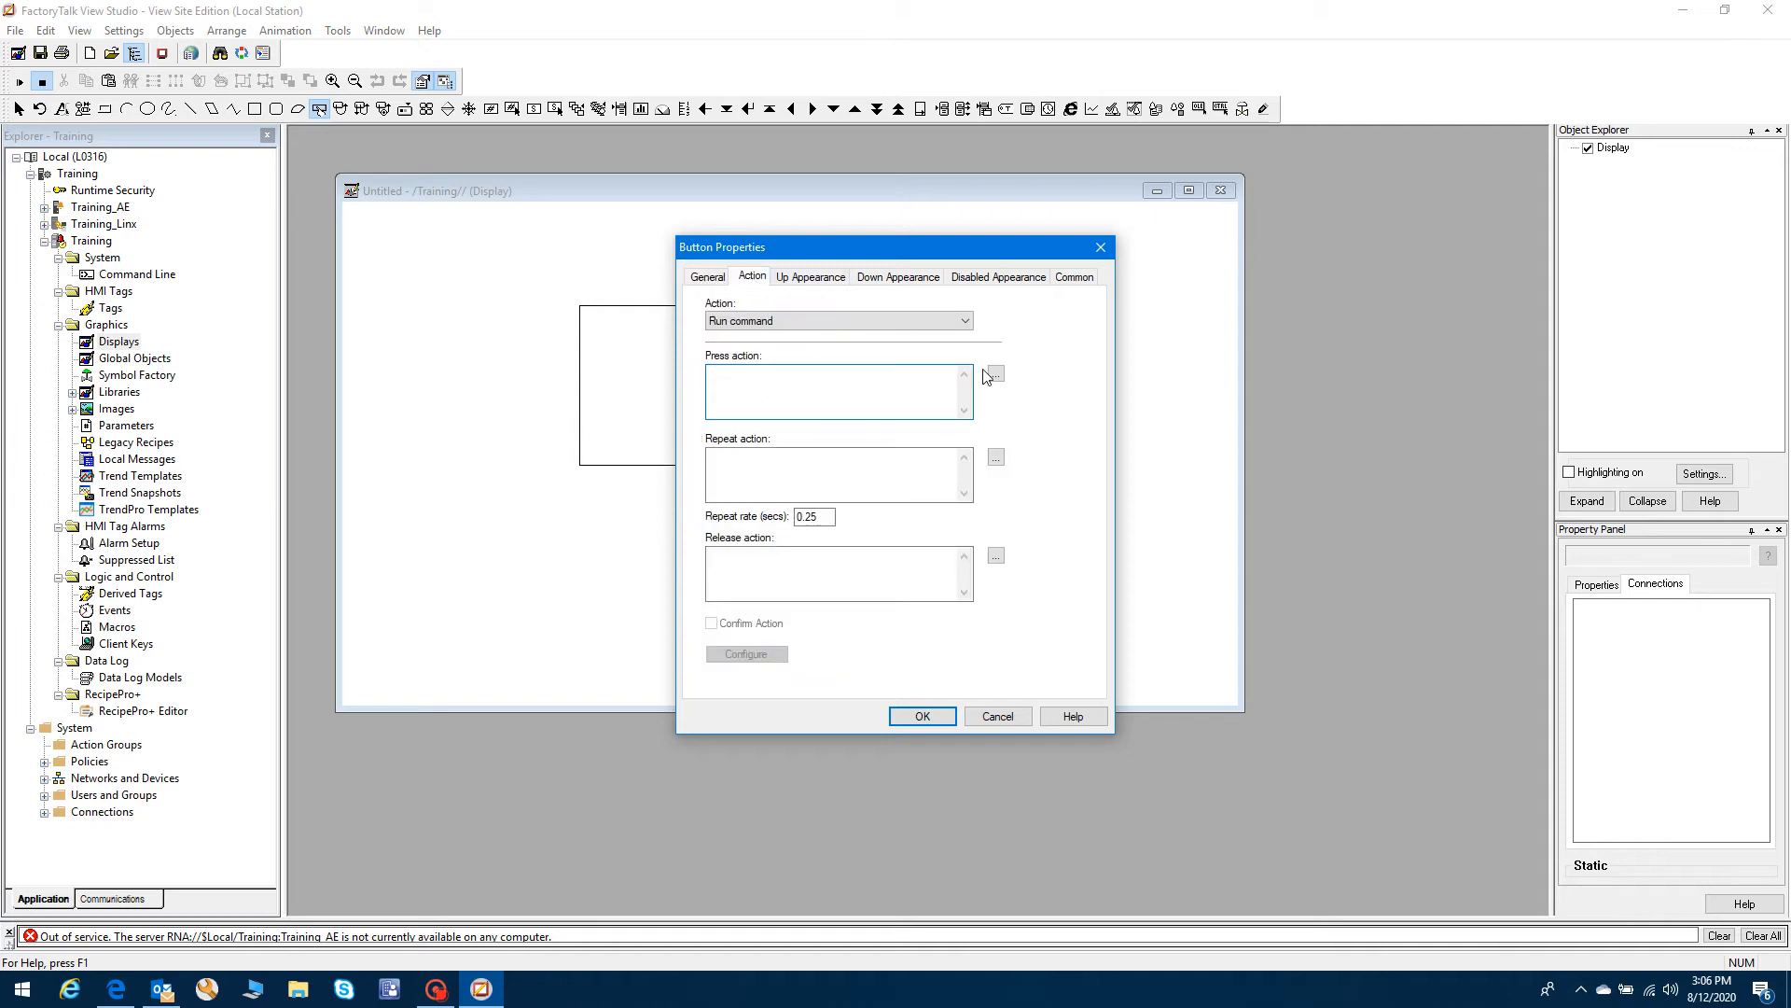
click(995, 374)
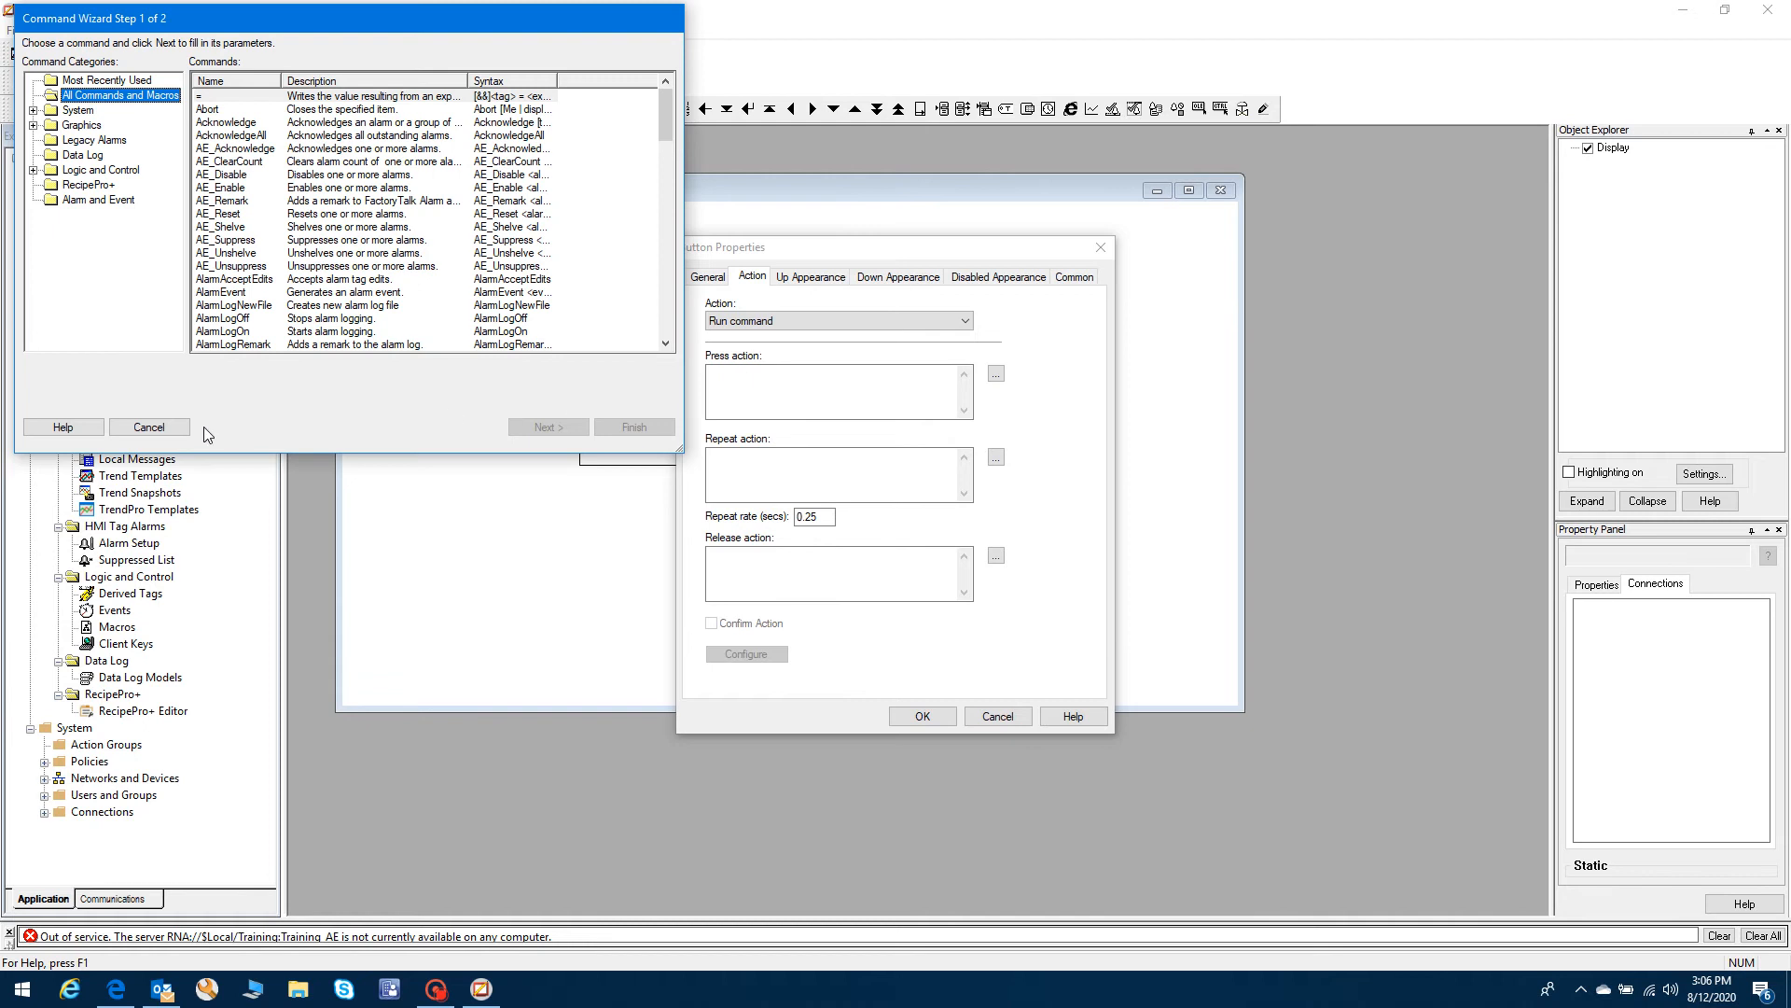
click(148, 427)
click(998, 716)
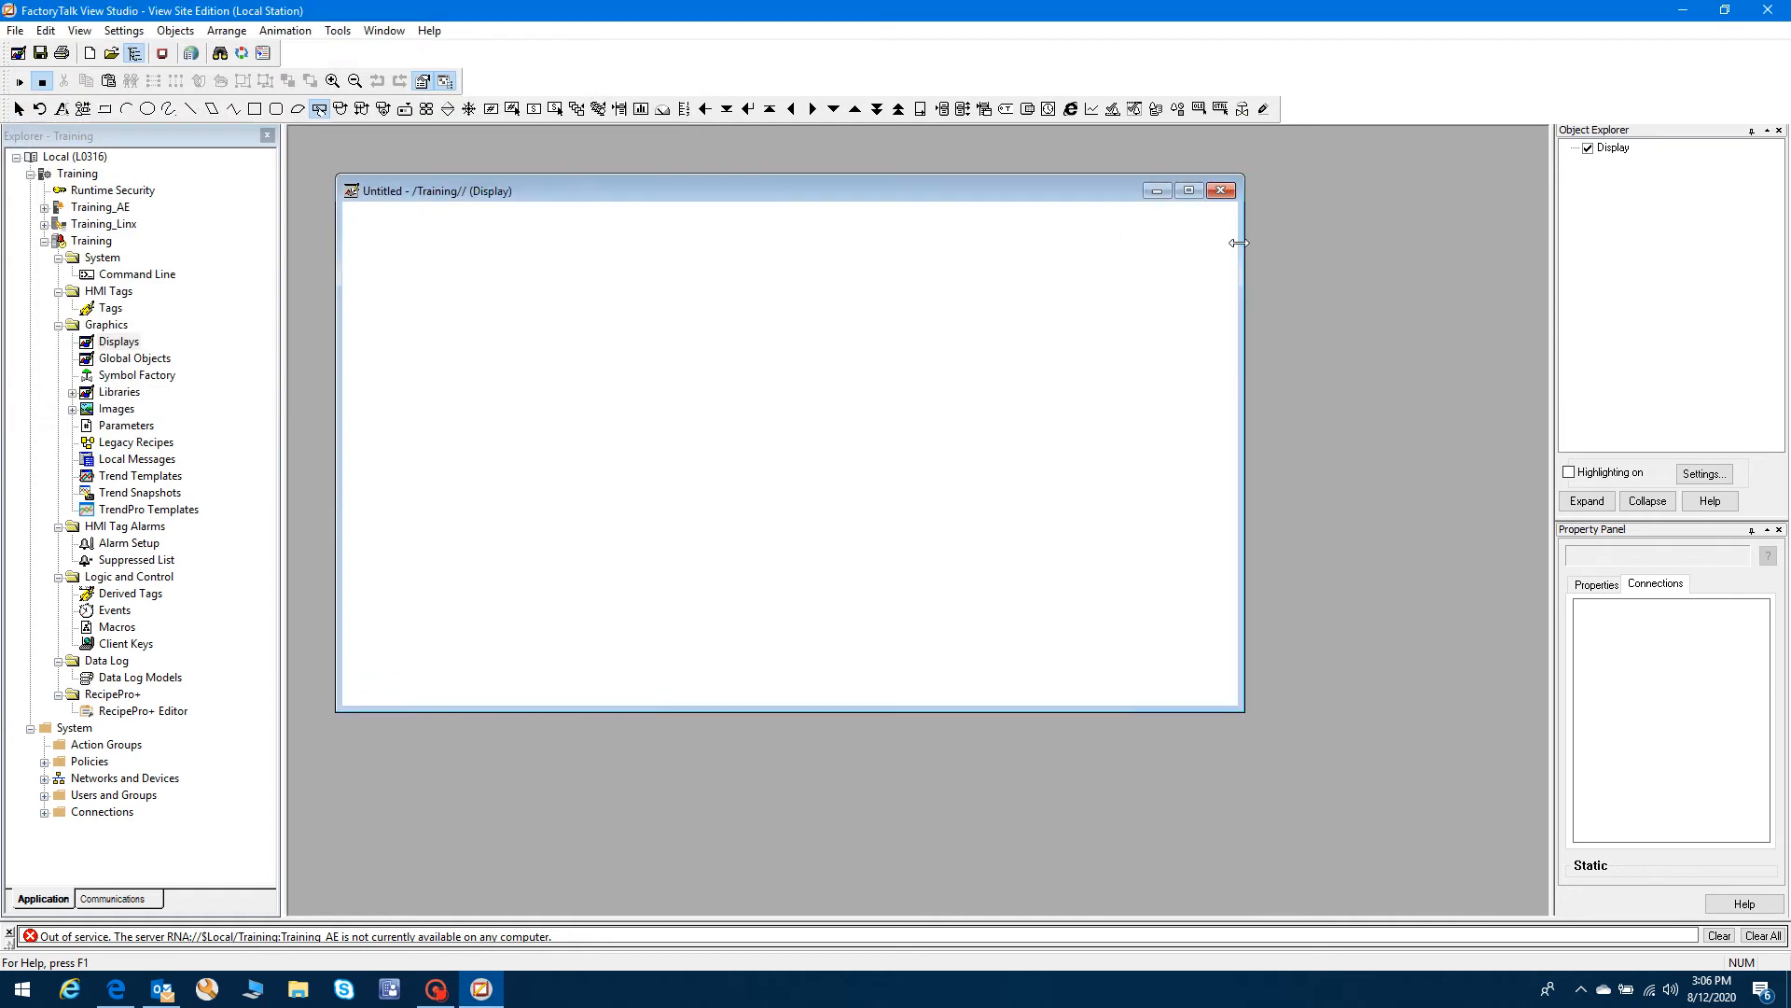
click(1221, 191)
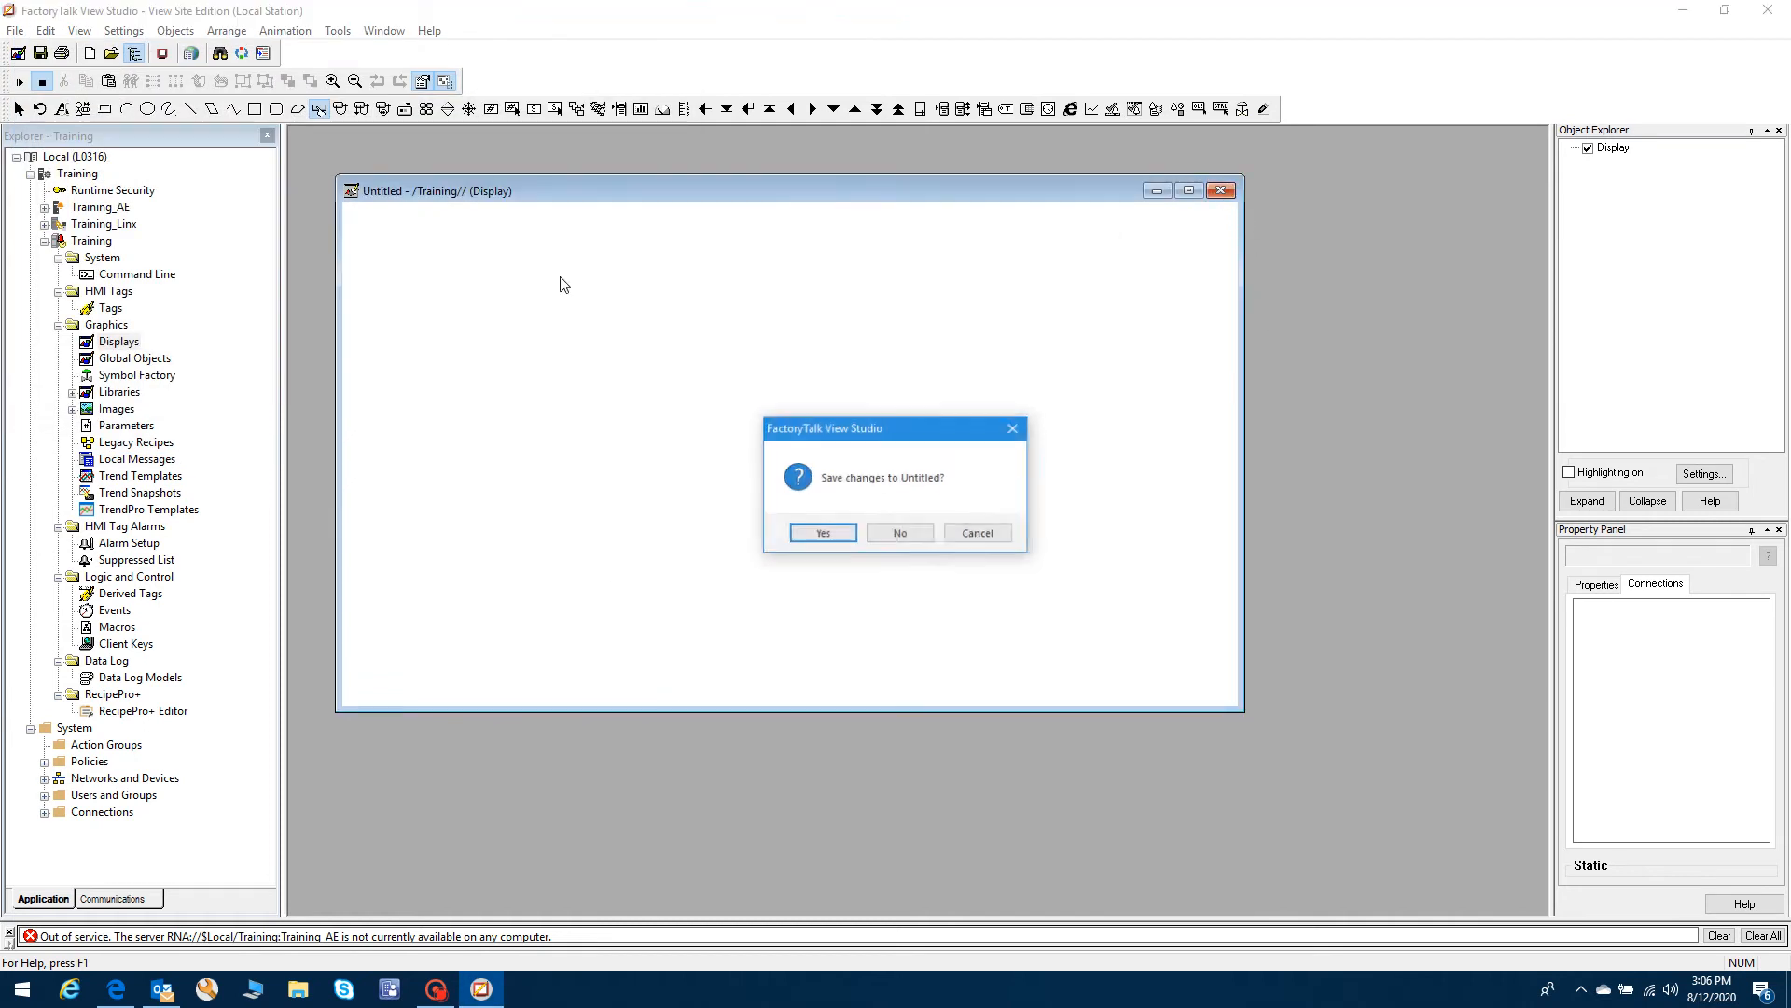
click(901, 534)
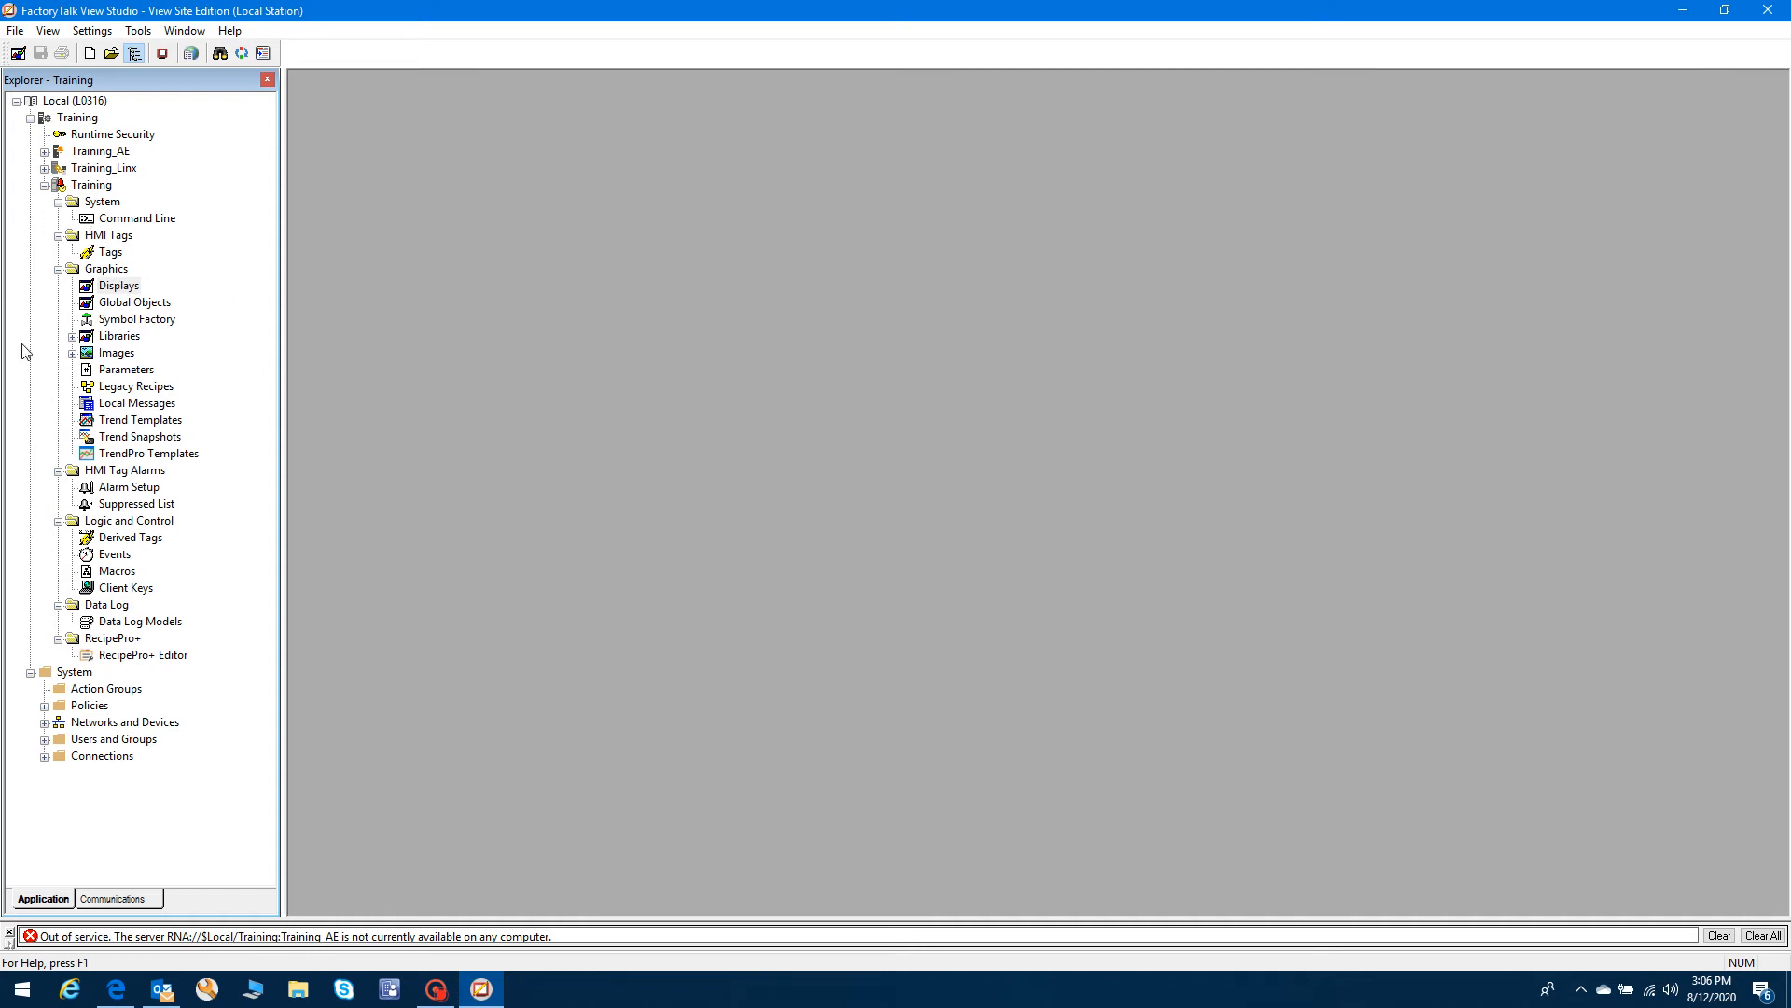
- Open Training_Linx's Communication Setup, browse its EtherNet network, then close it and collapse Training_Linx
click(44, 185)
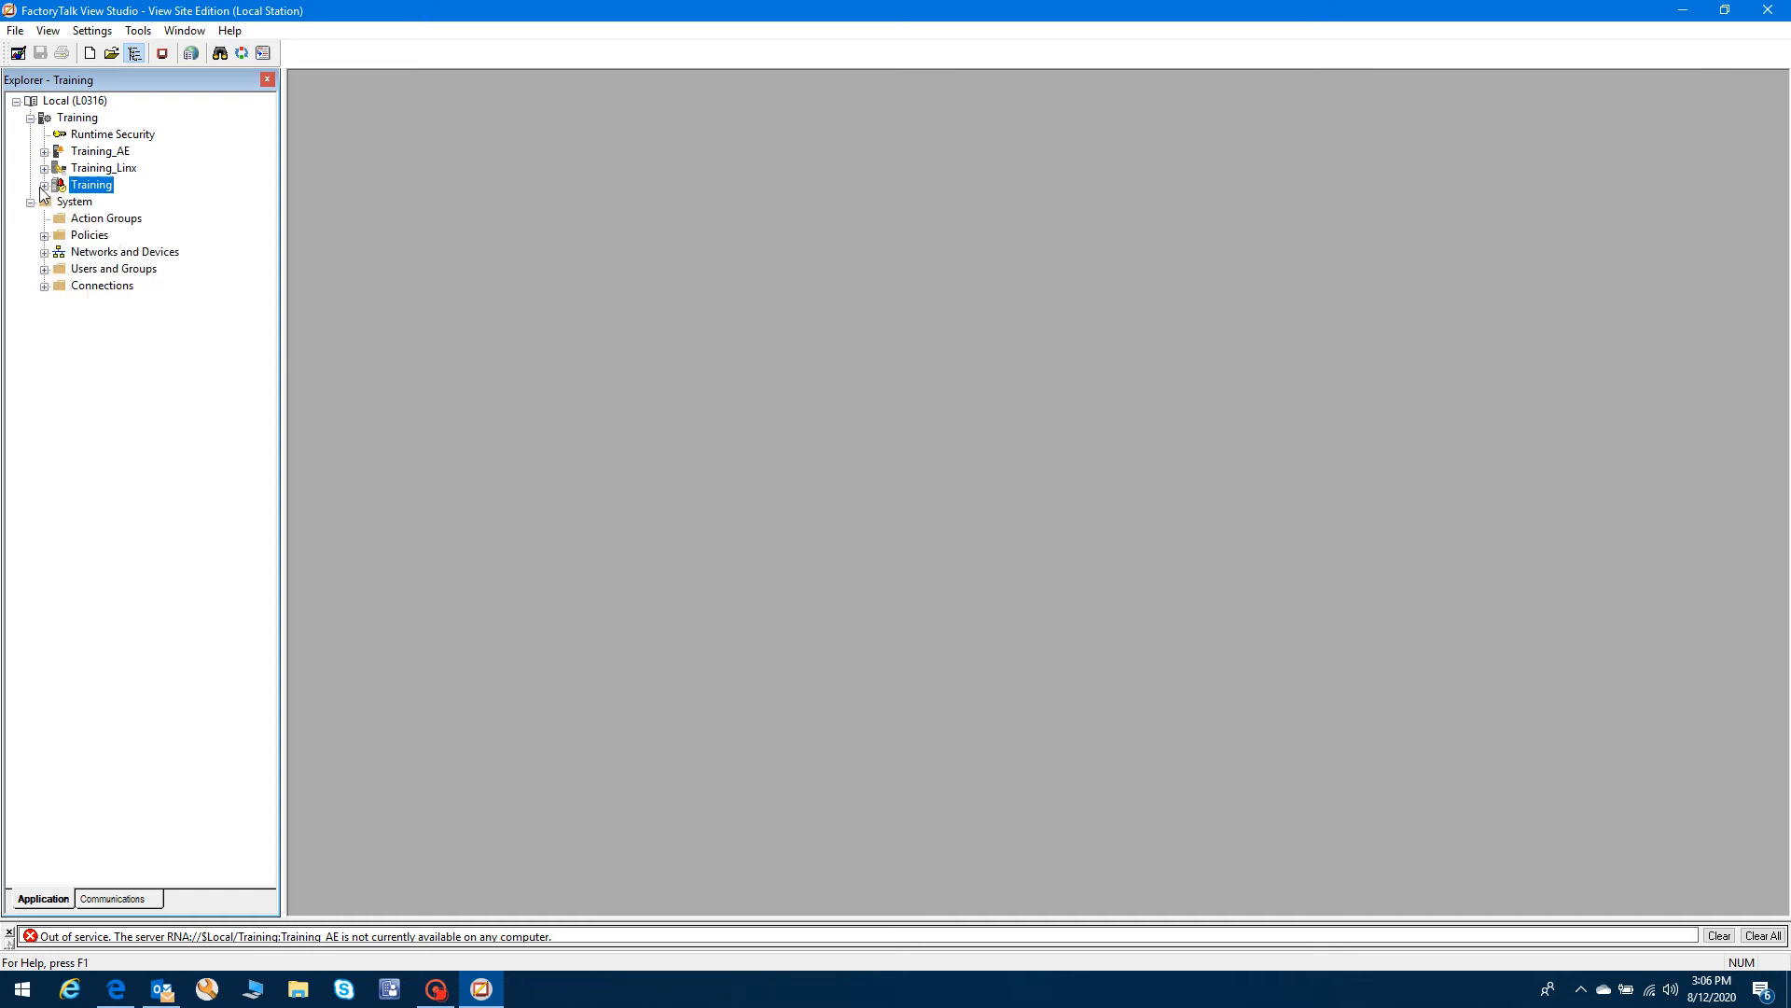
click(44, 168)
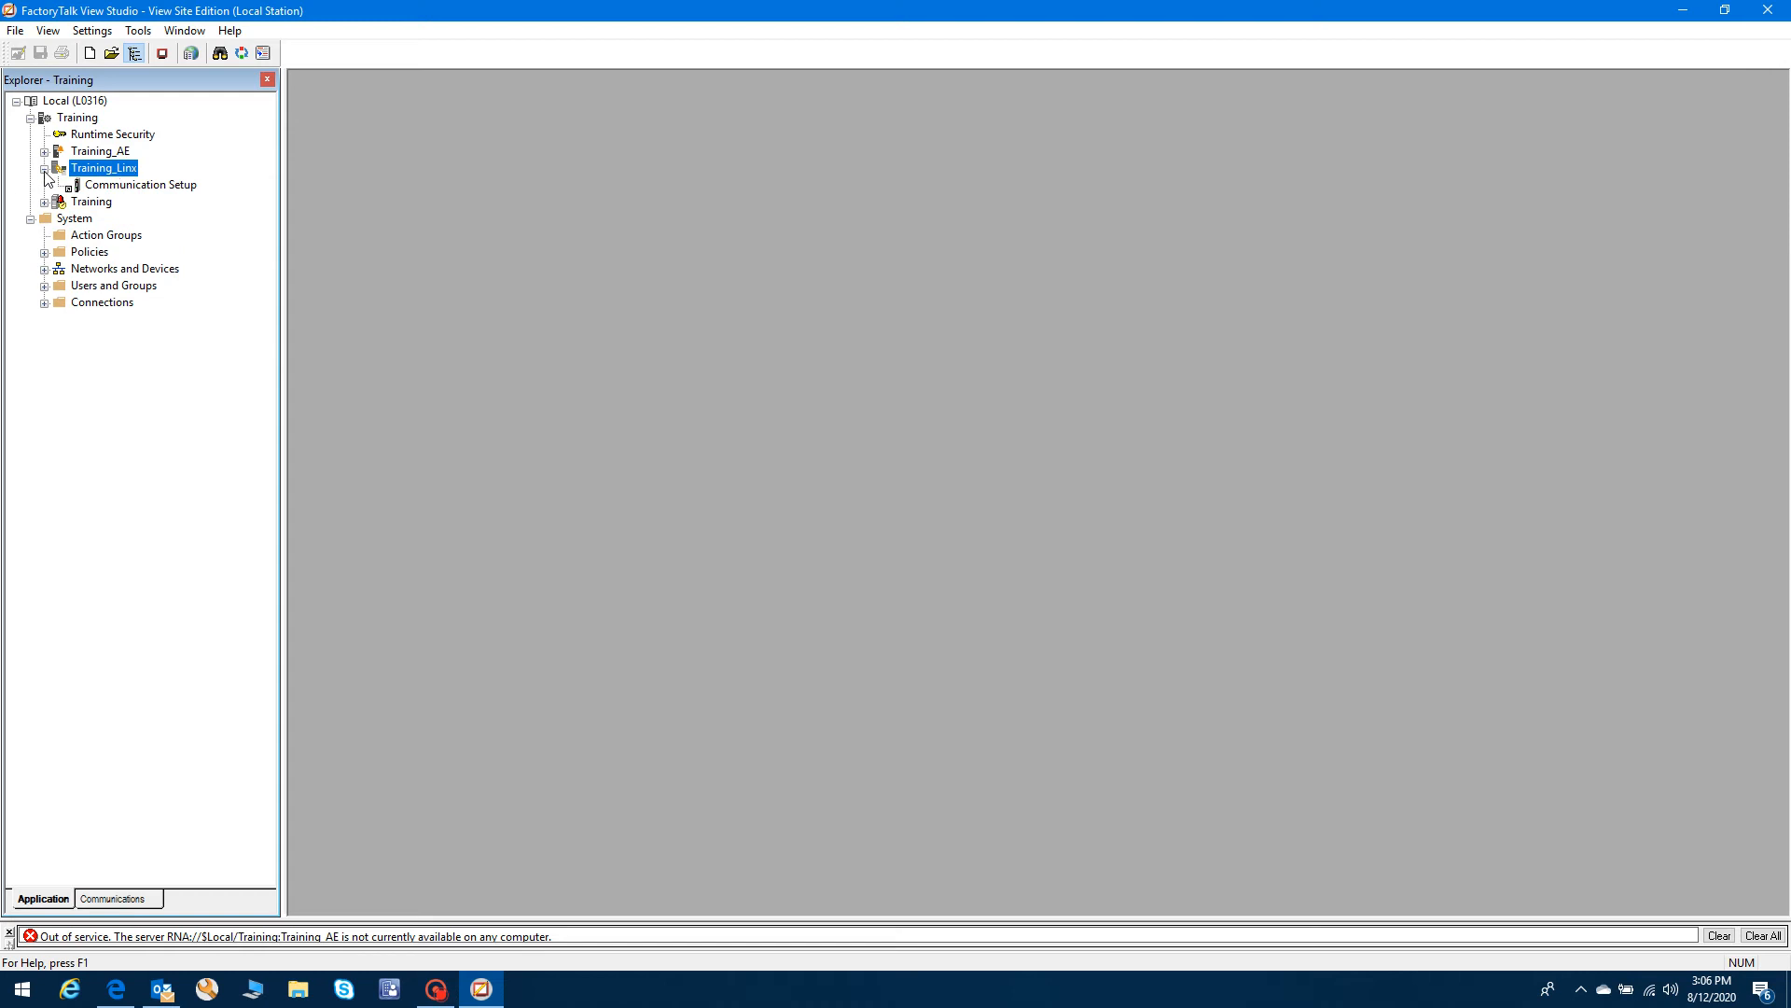
click(122, 190)
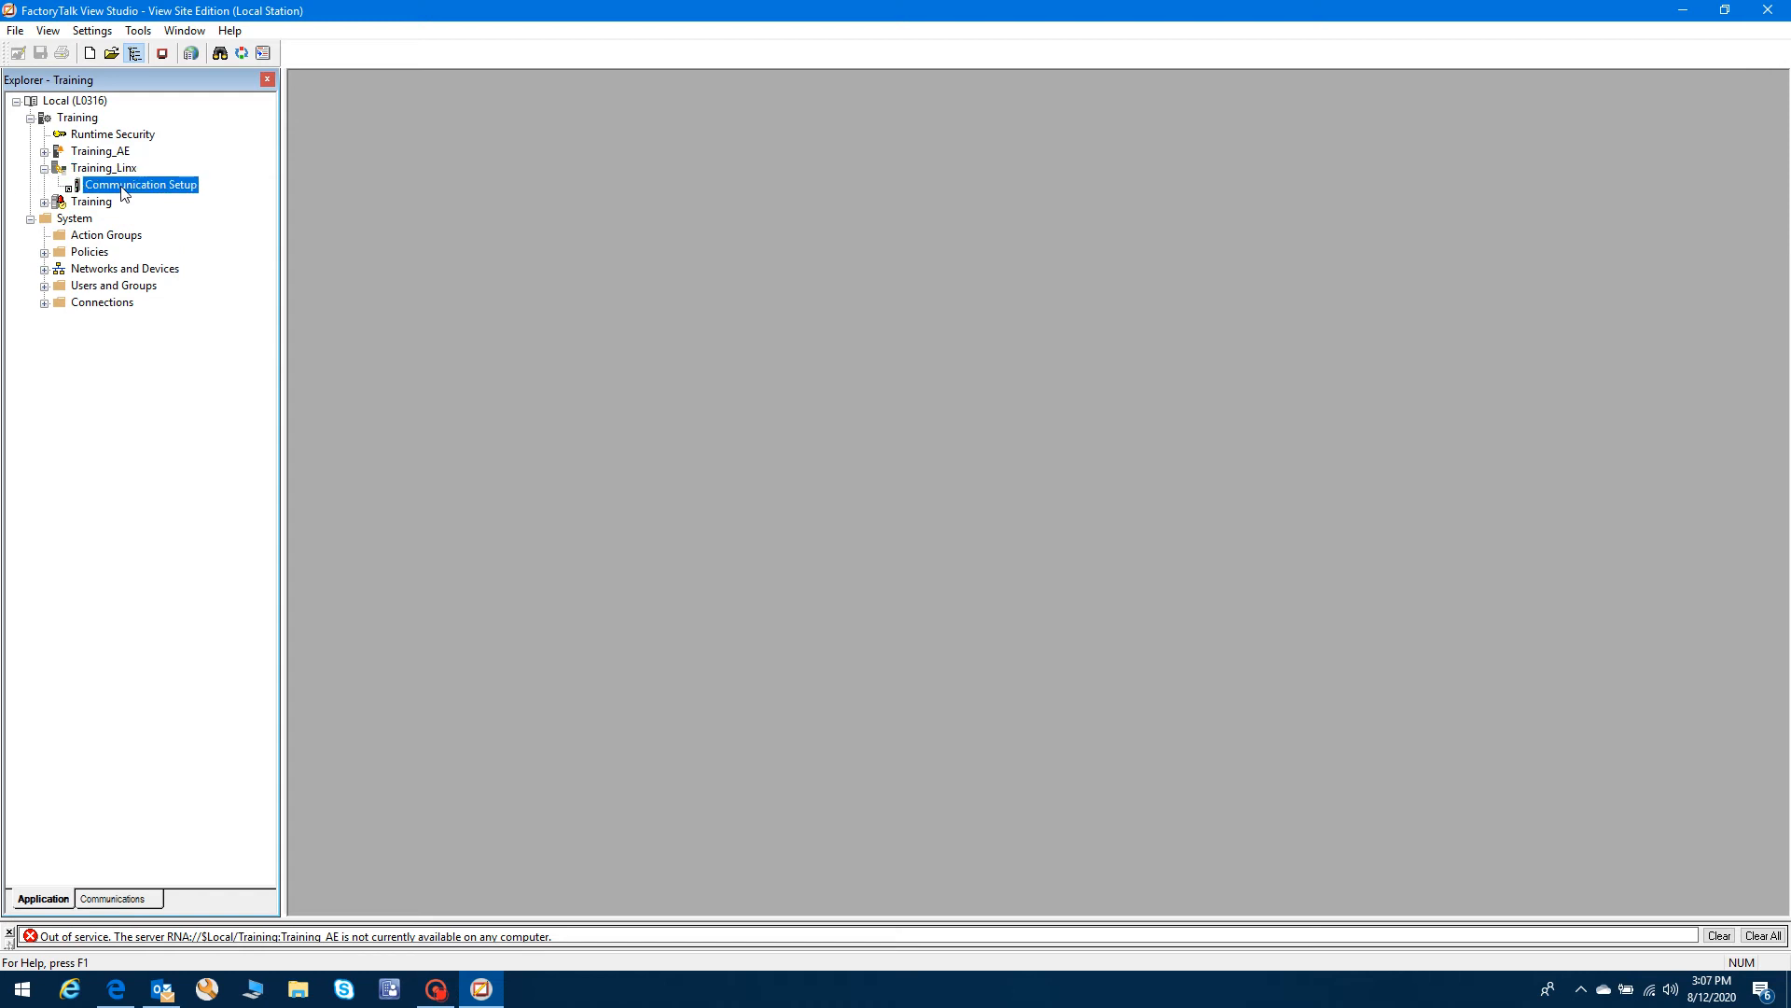
double_click(122, 190)
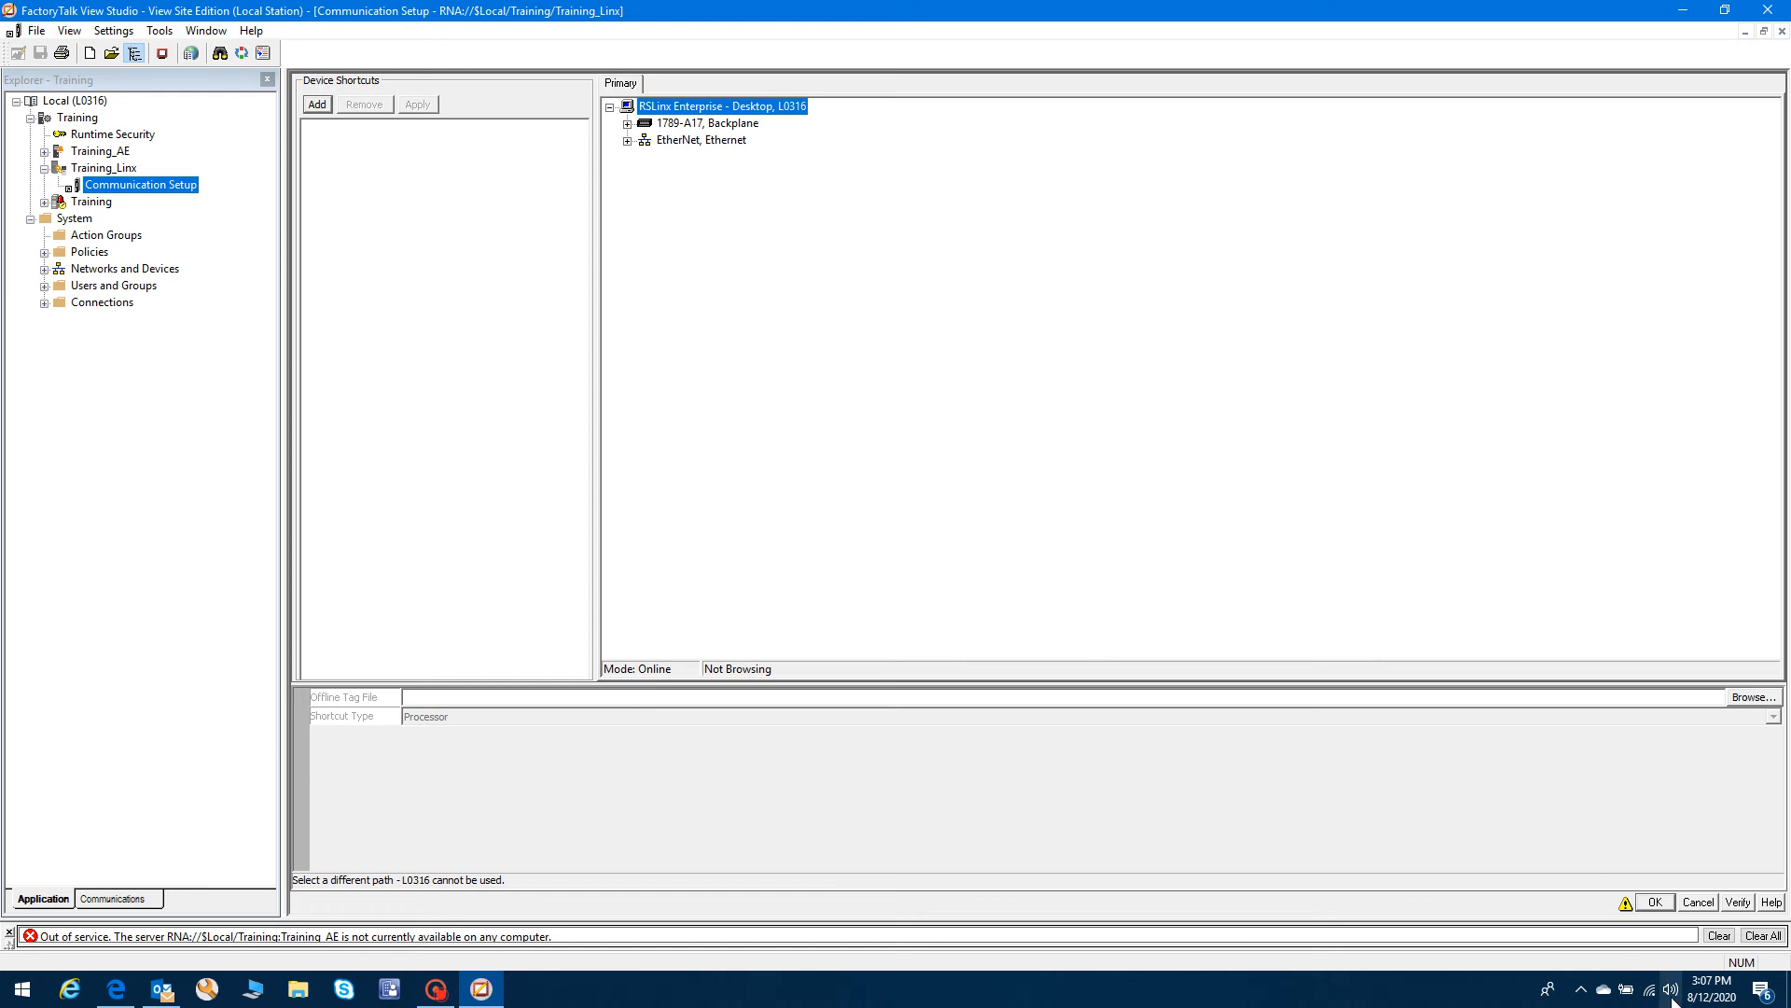
click(628, 141)
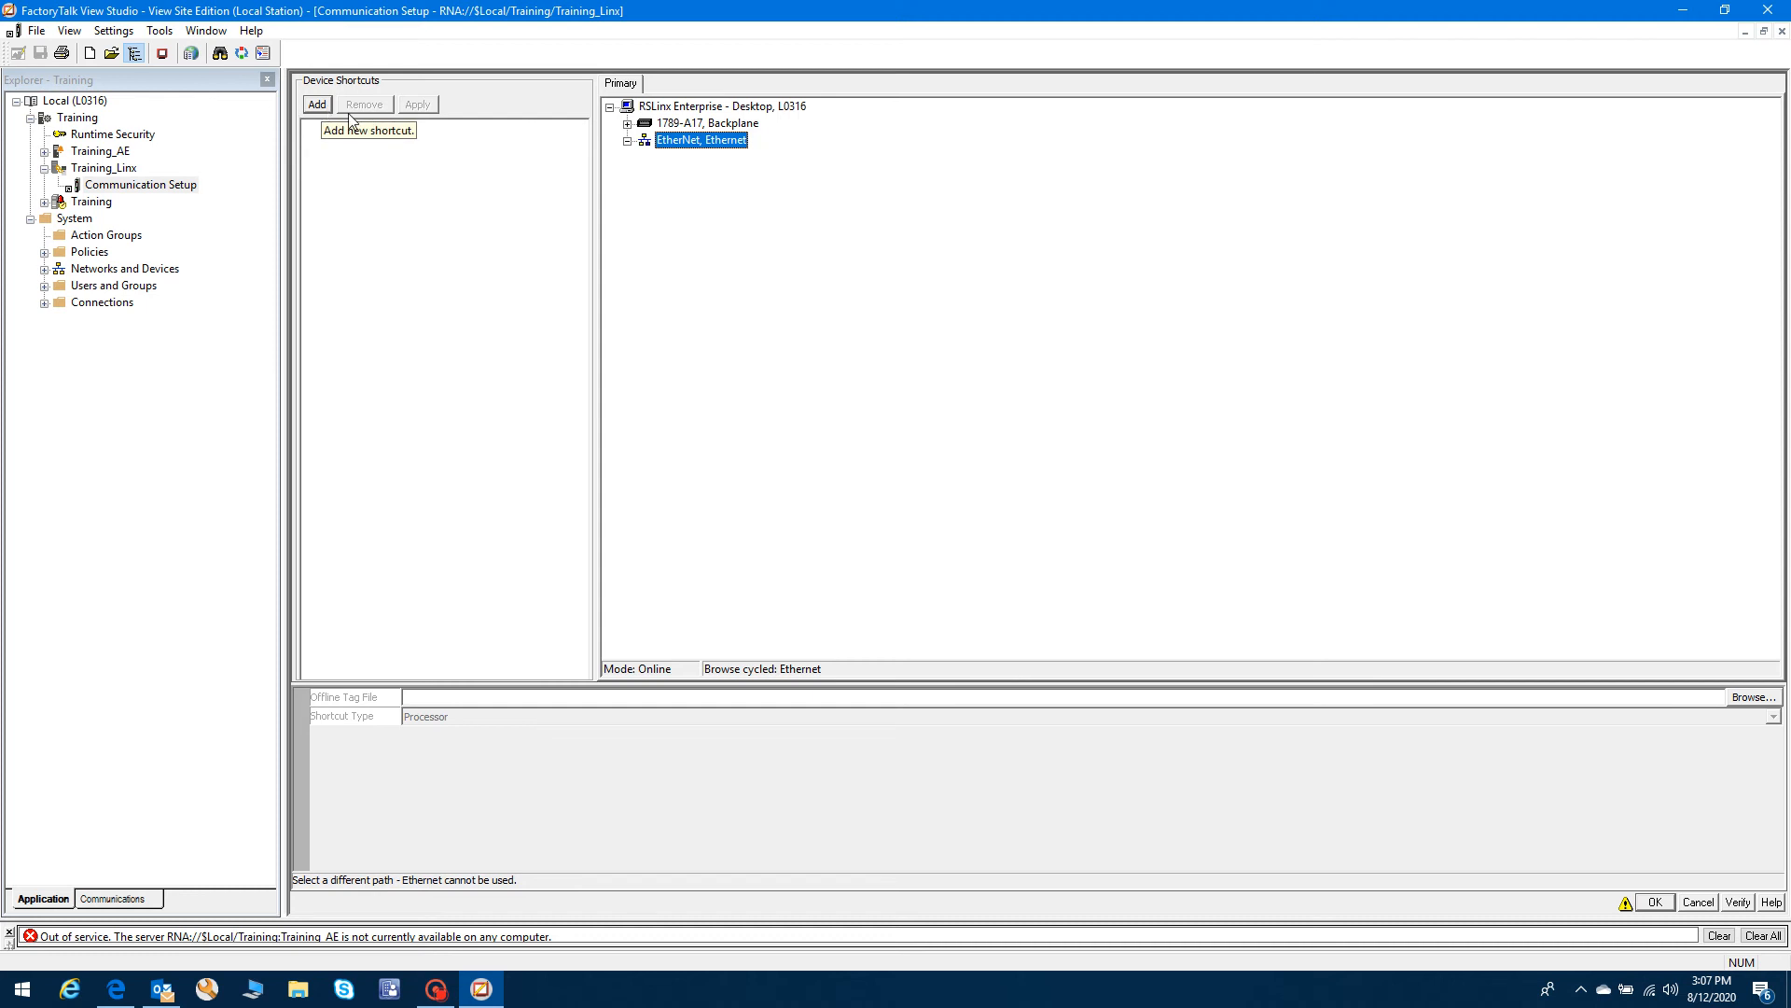
click(1782, 31)
click(43, 168)
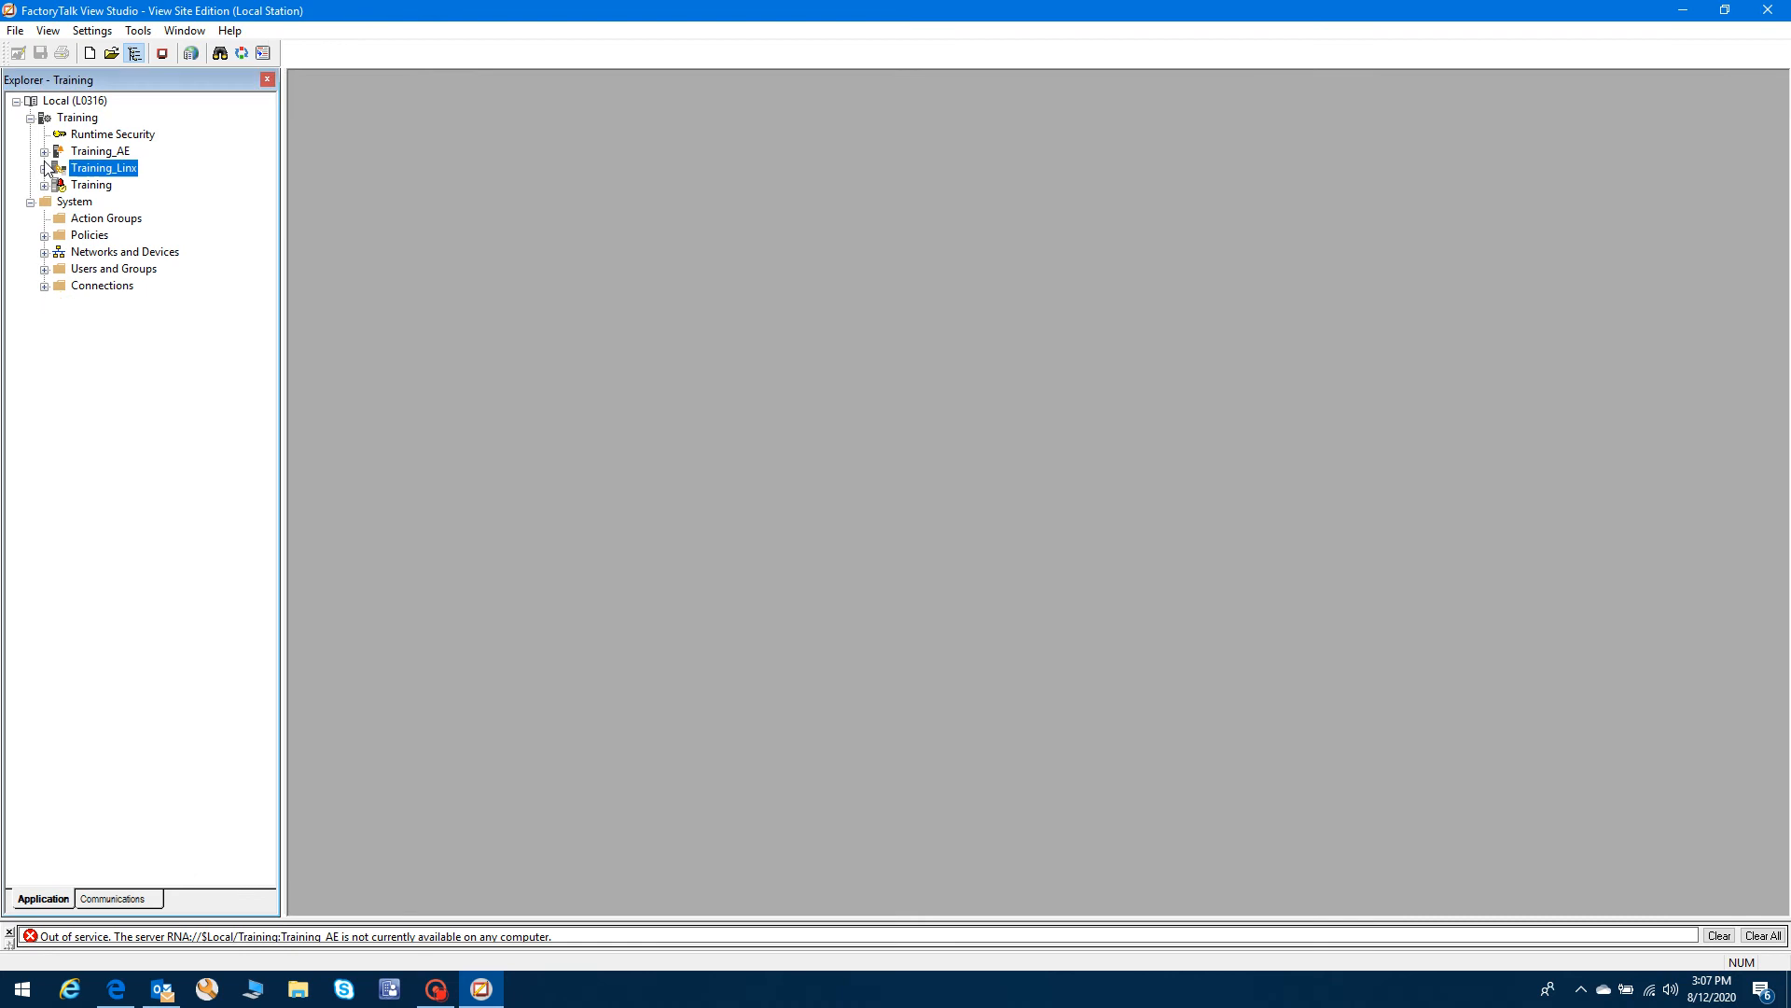
click(44, 151)
click(112, 171)
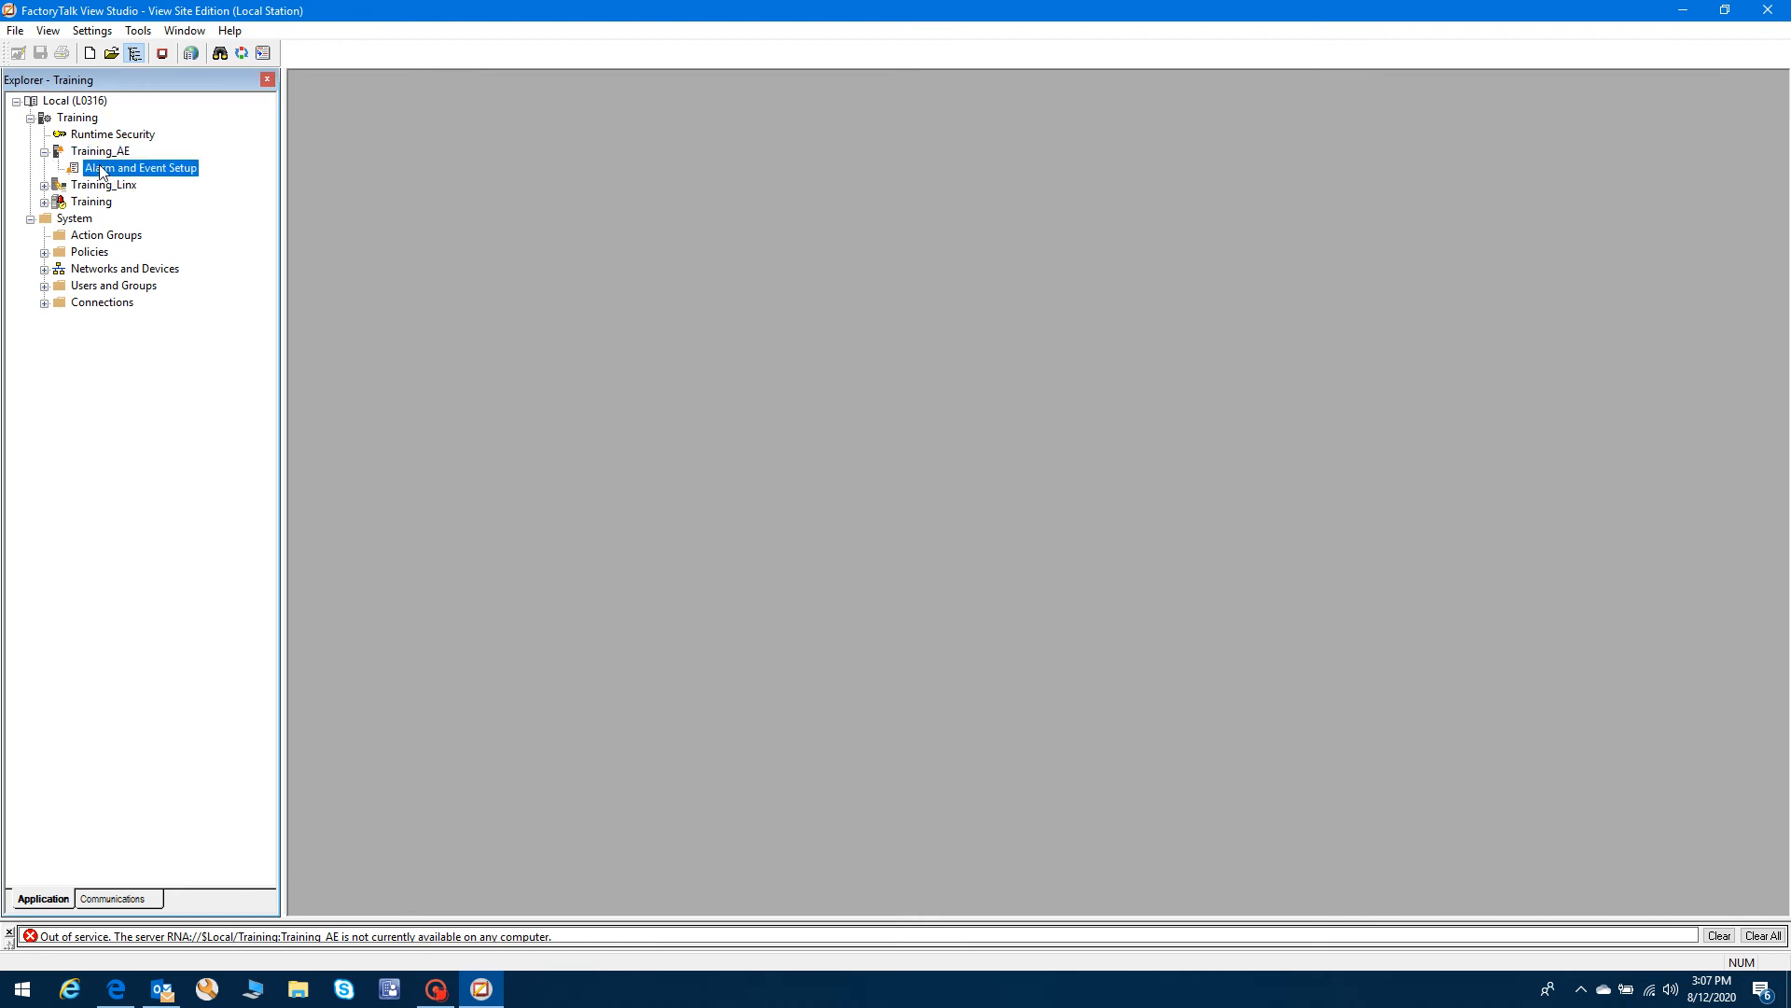
click(44, 152)
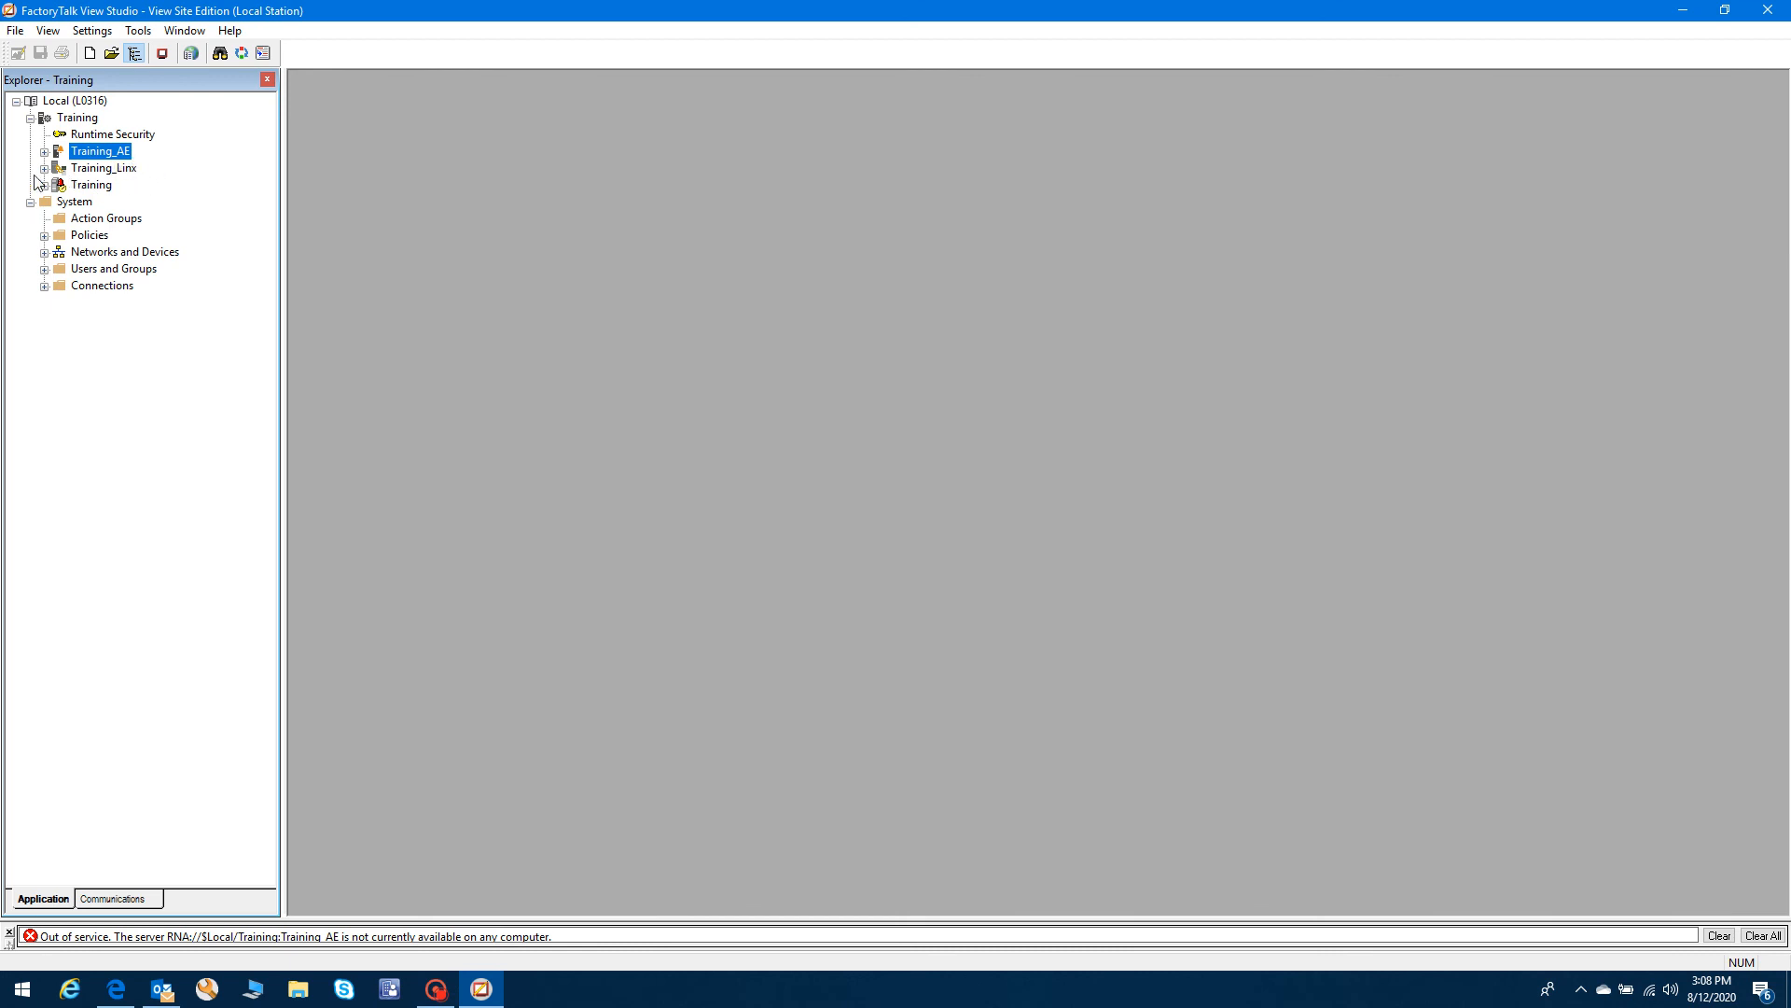
- Review the Add New Server options for the Training application without adding anything
right_click(90, 117)
mouse_move(157, 160)
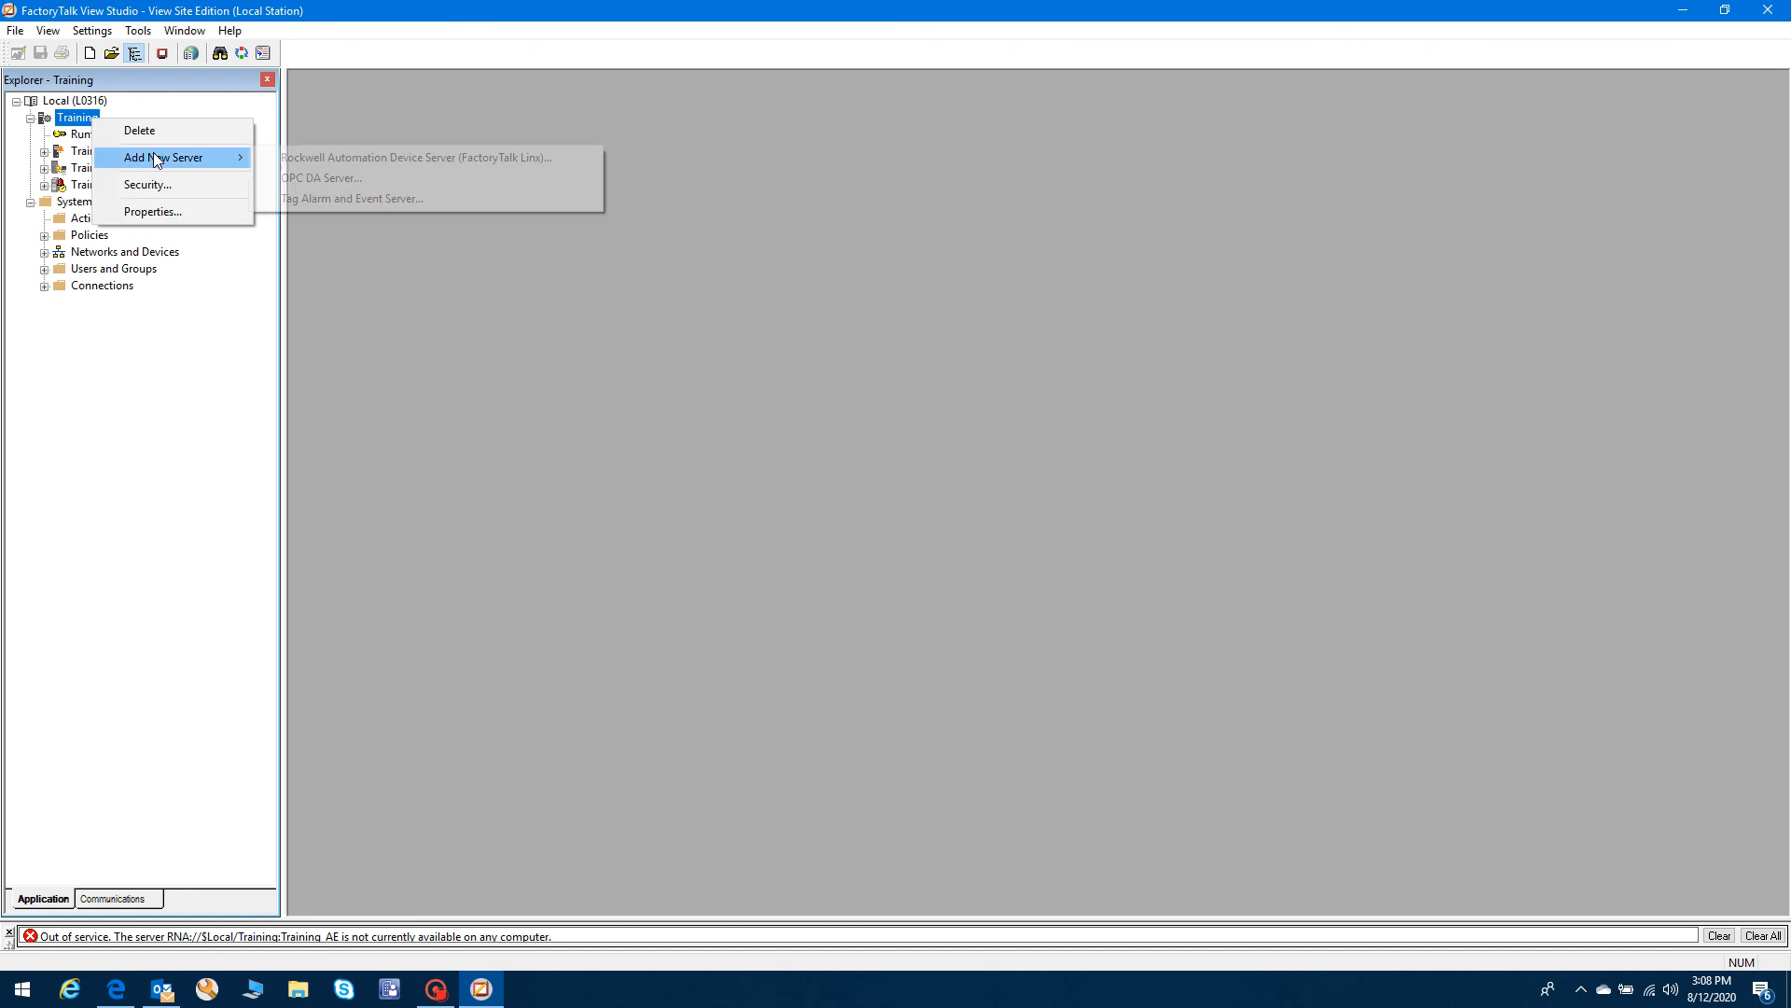
click(356, 159)
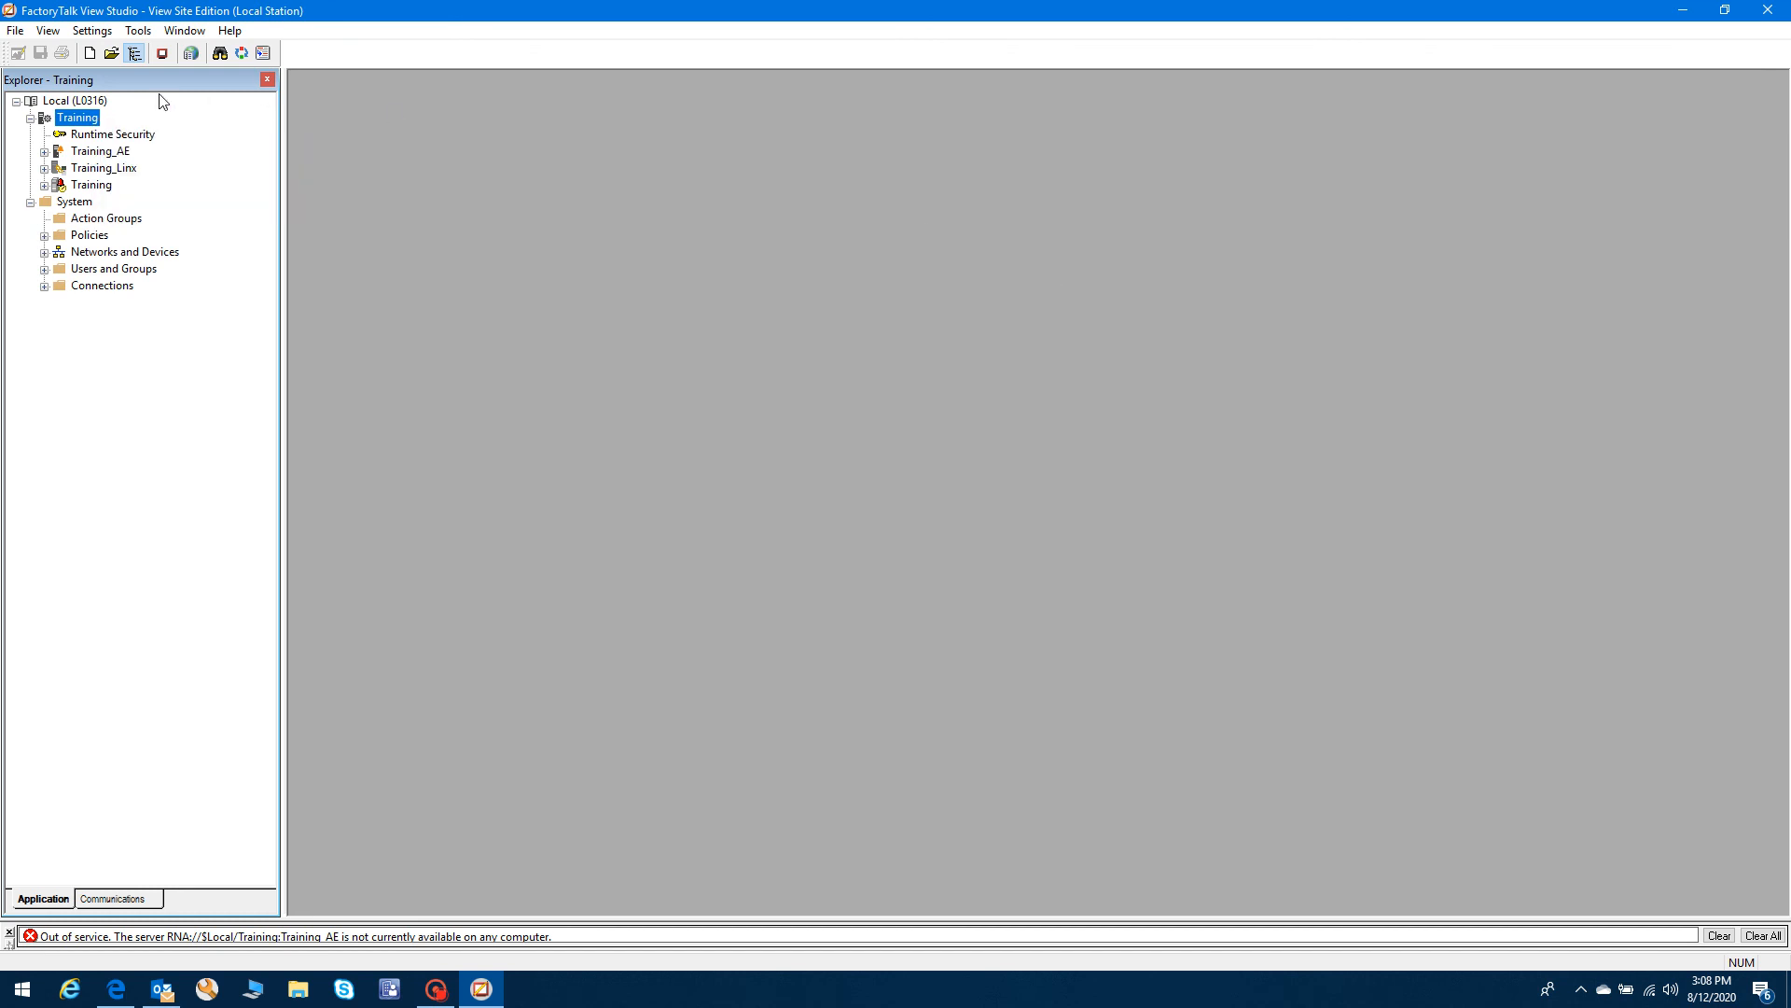
right_click(48, 102)
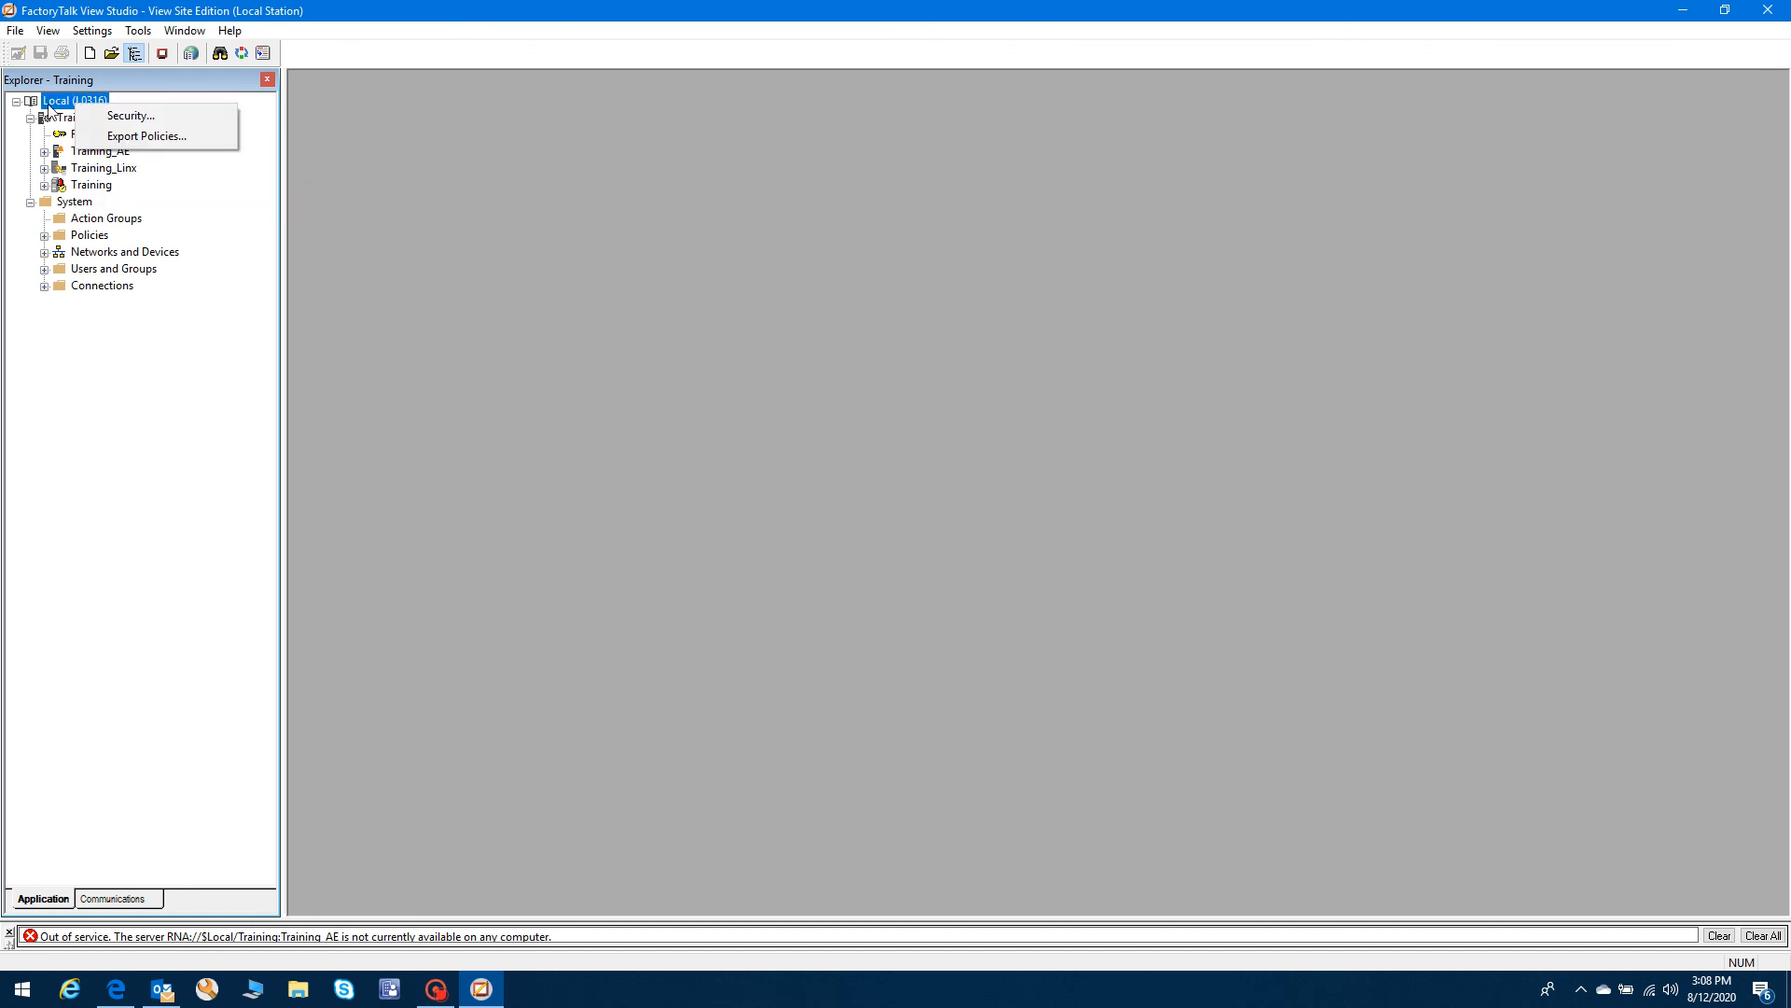
click(63, 121)
right_click(66, 127)
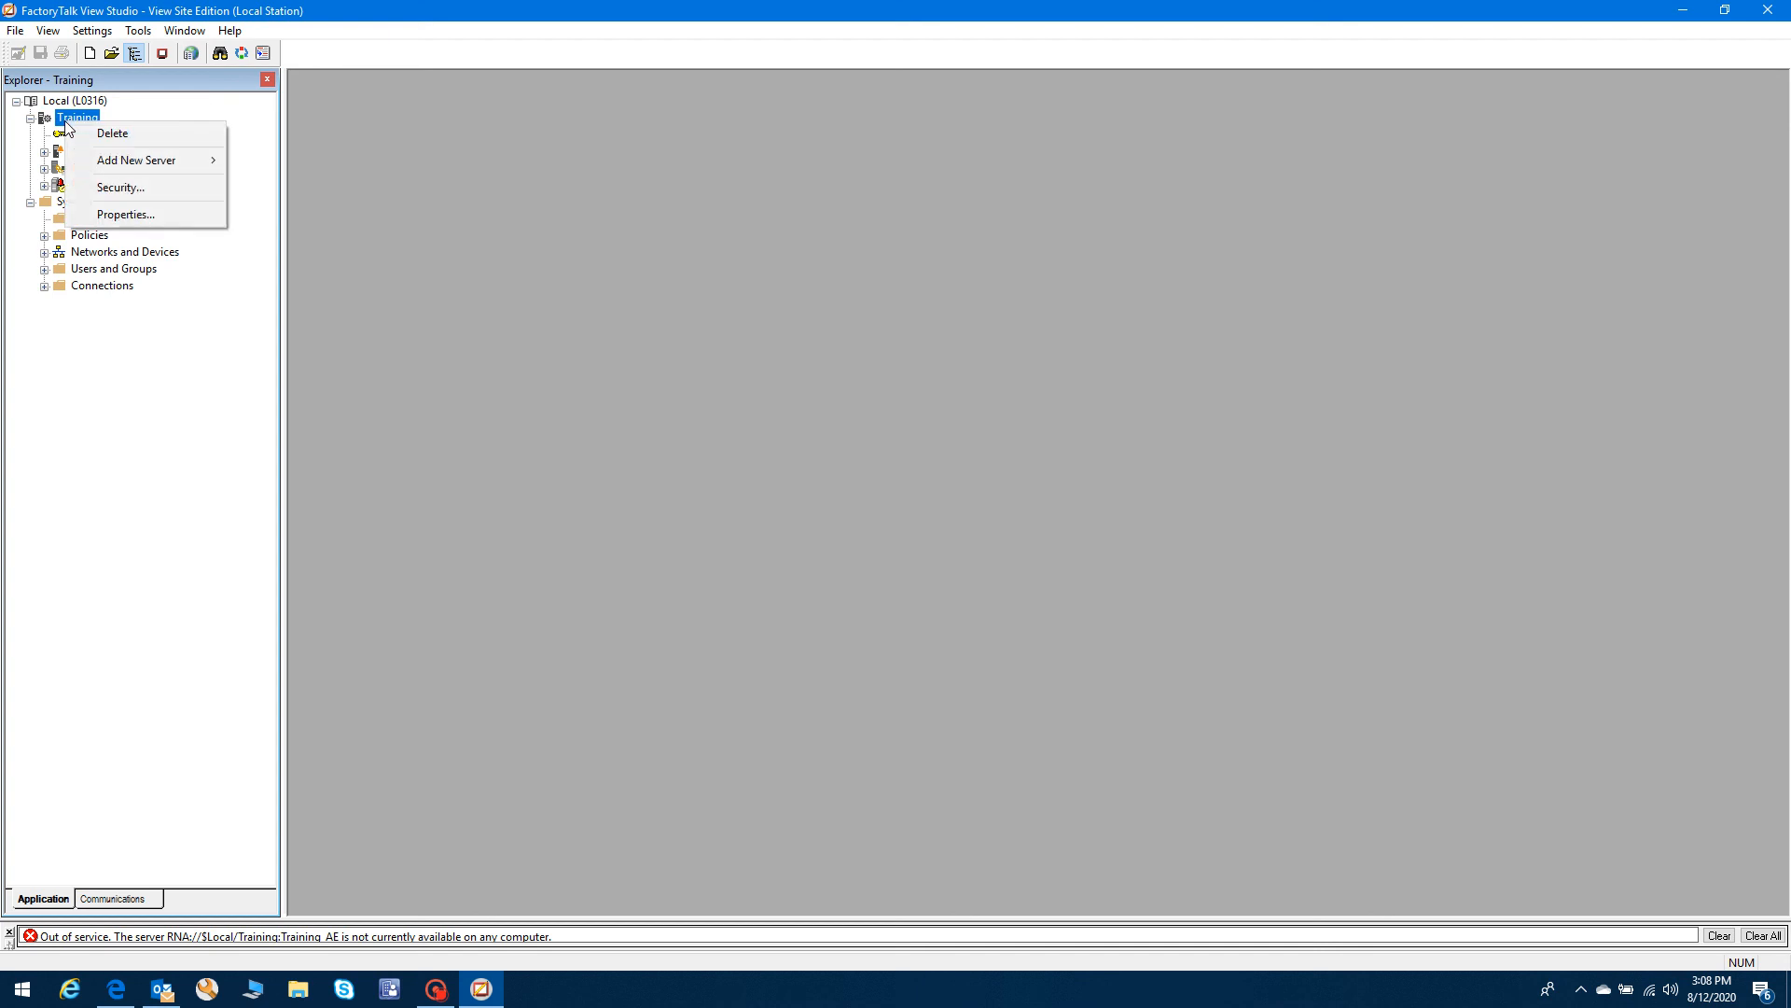
mouse_move(107, 158)
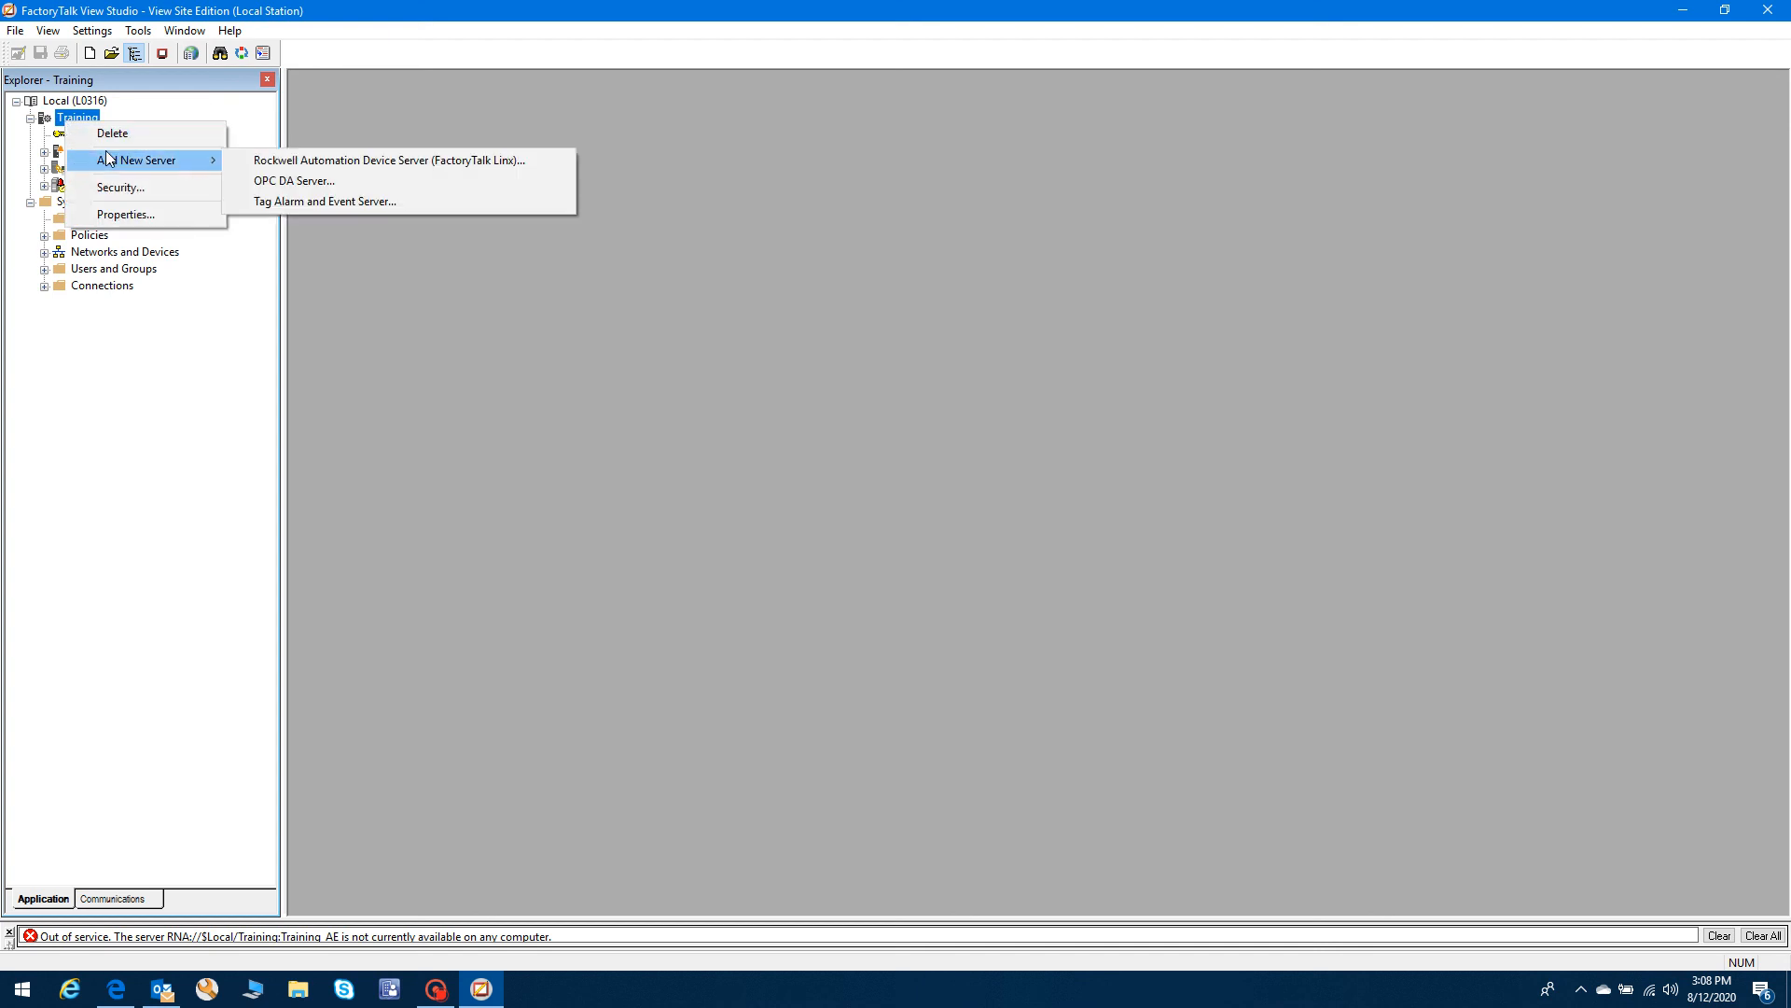
click(33, 121)
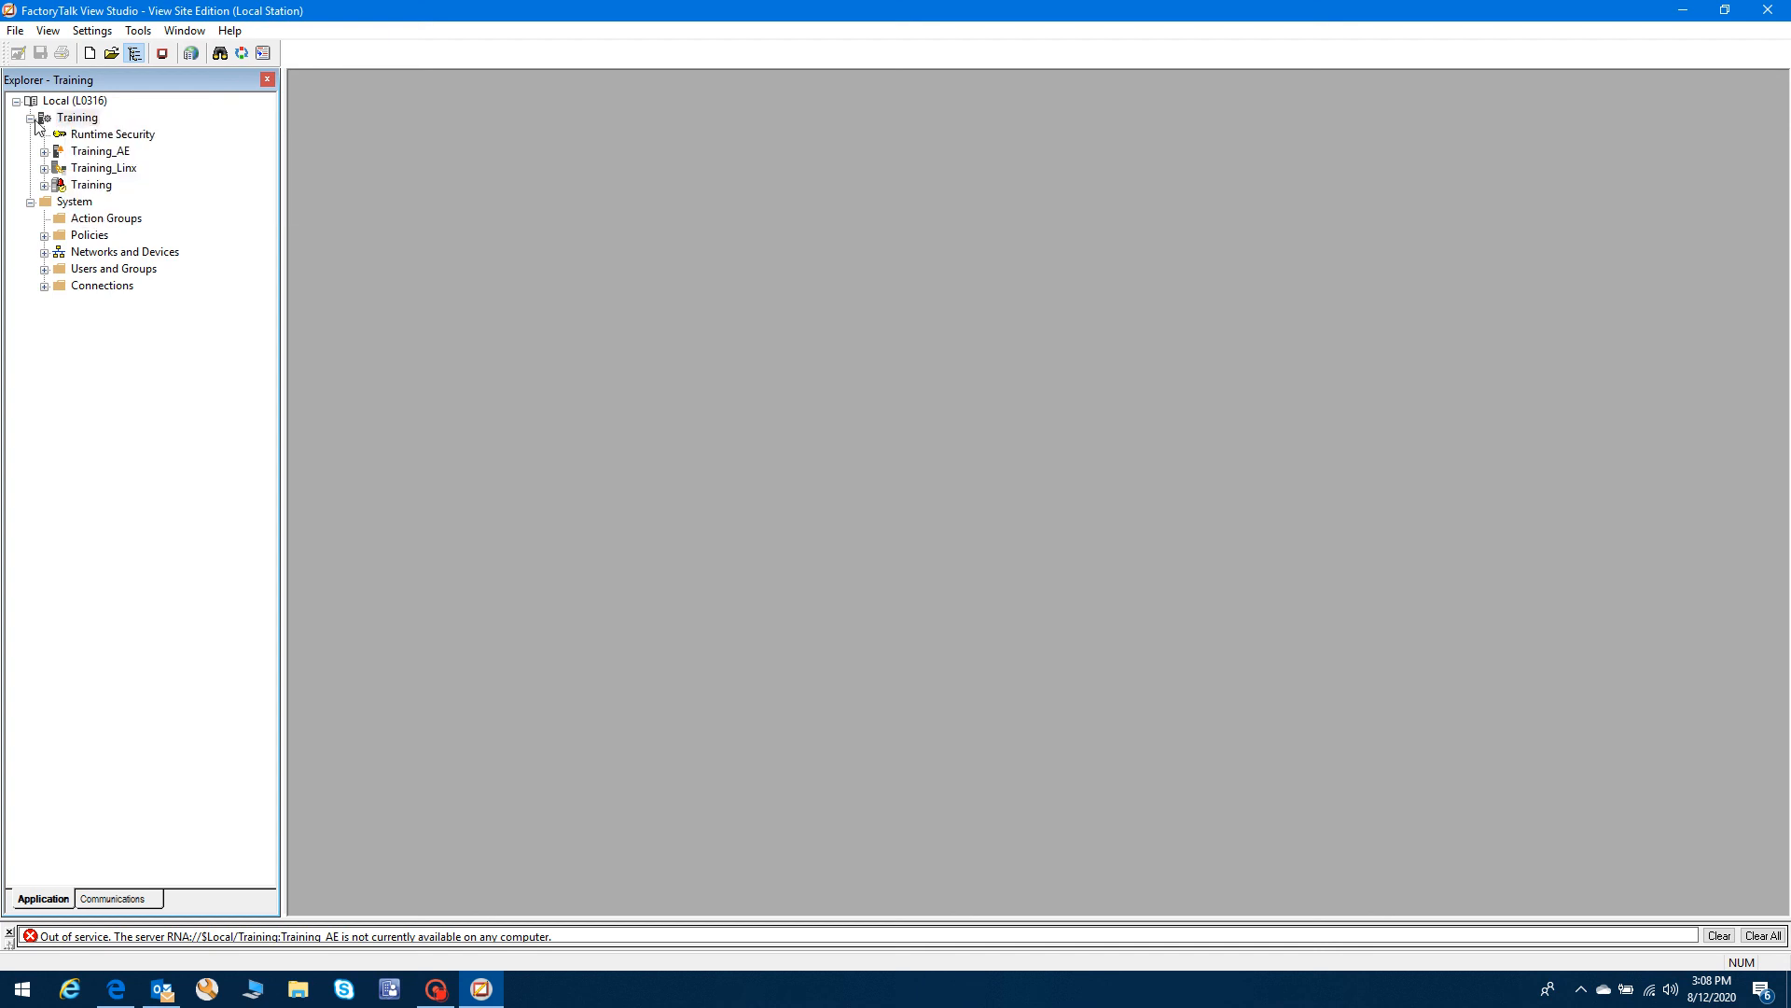
- Collapse the Training application and System folder so only they remain under Local
click(30, 118)
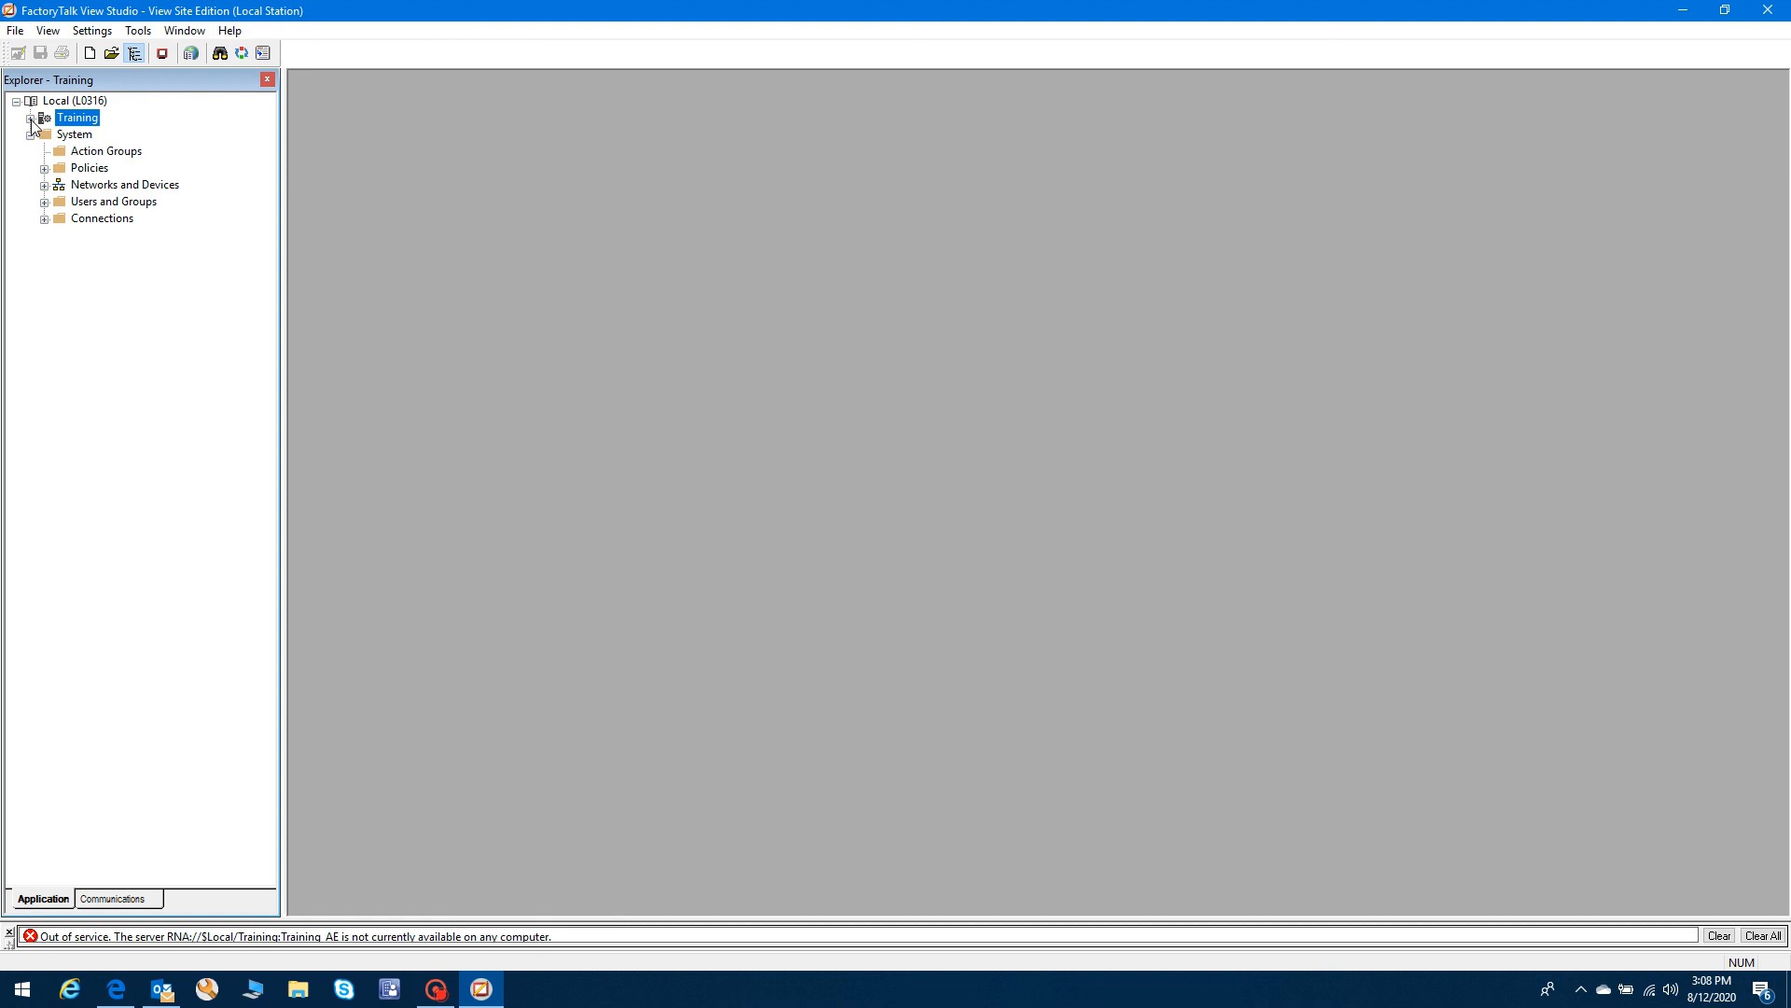
click(31, 119)
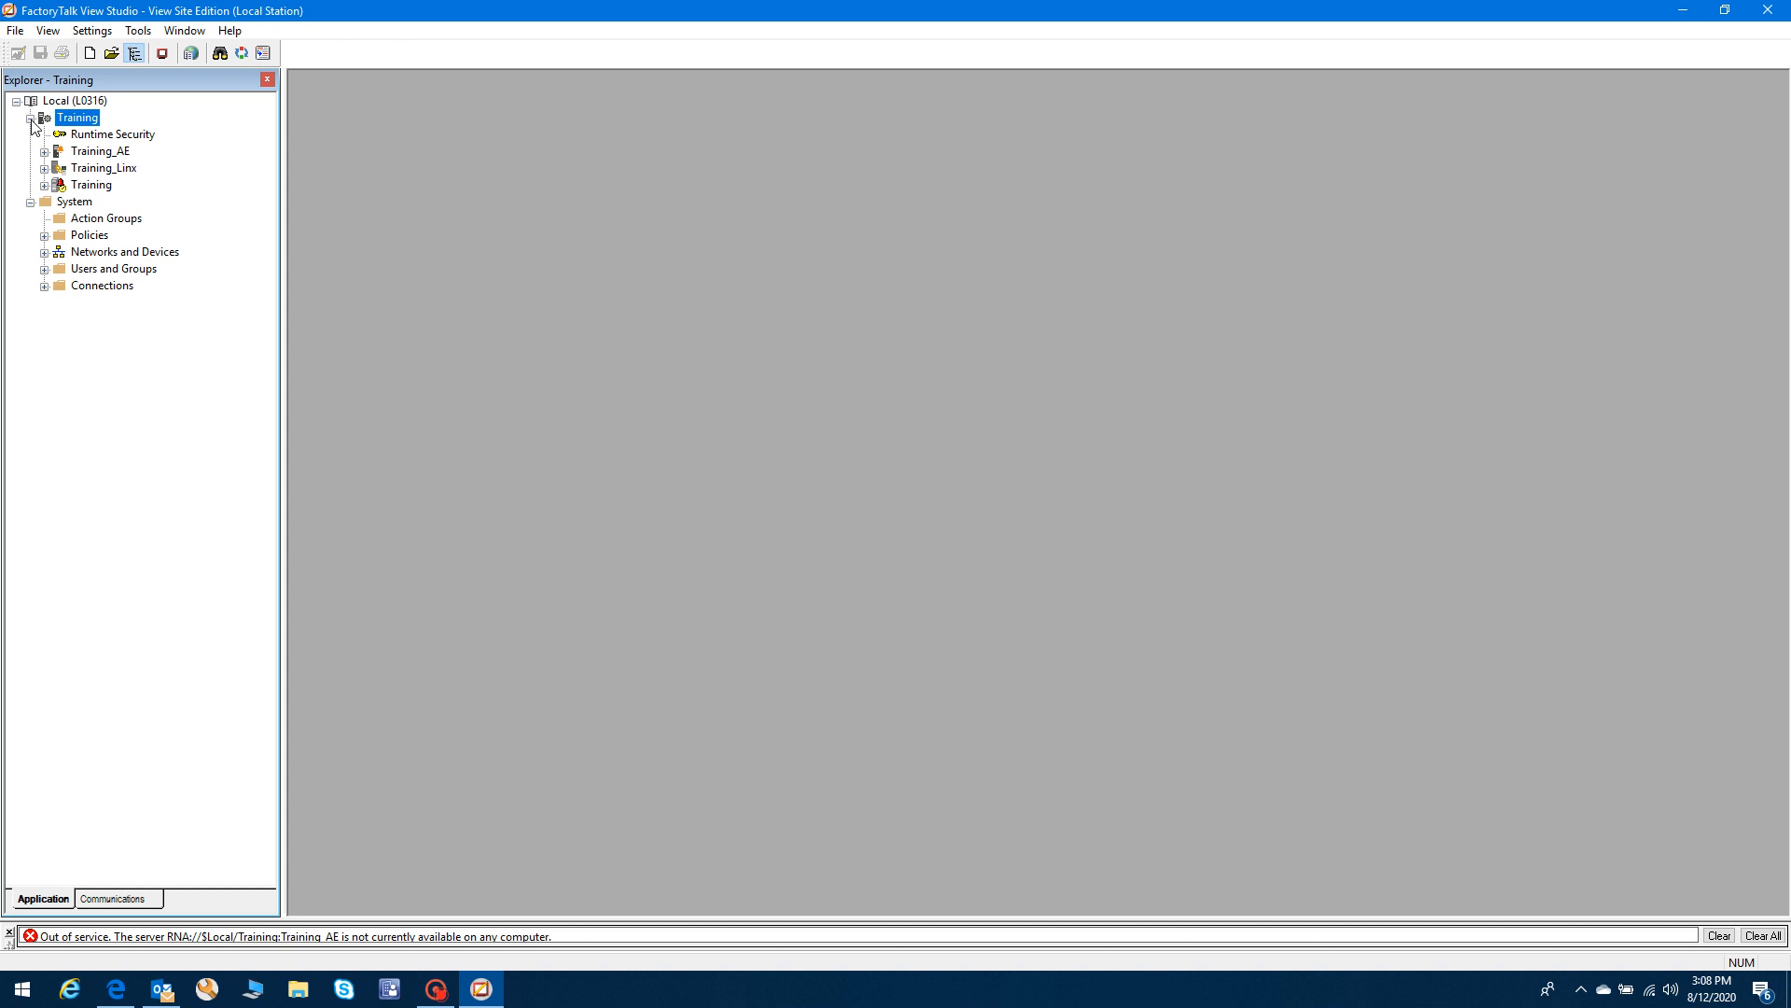
click(31, 118)
click(31, 135)
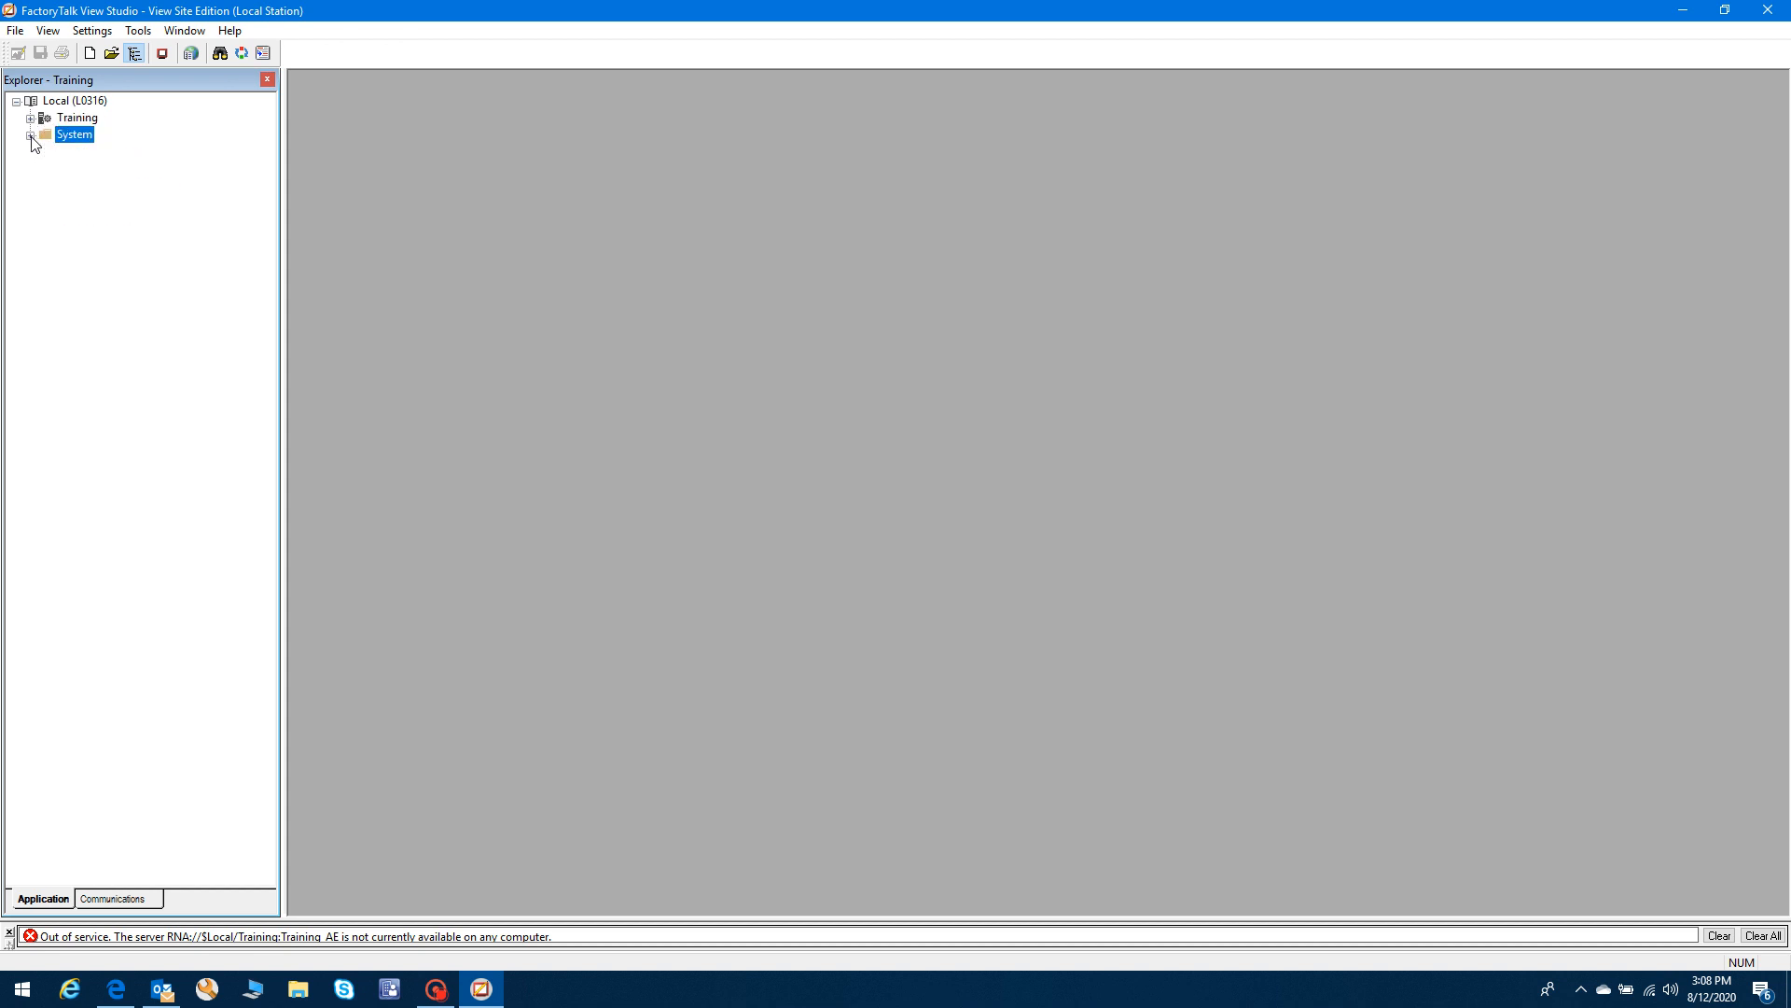